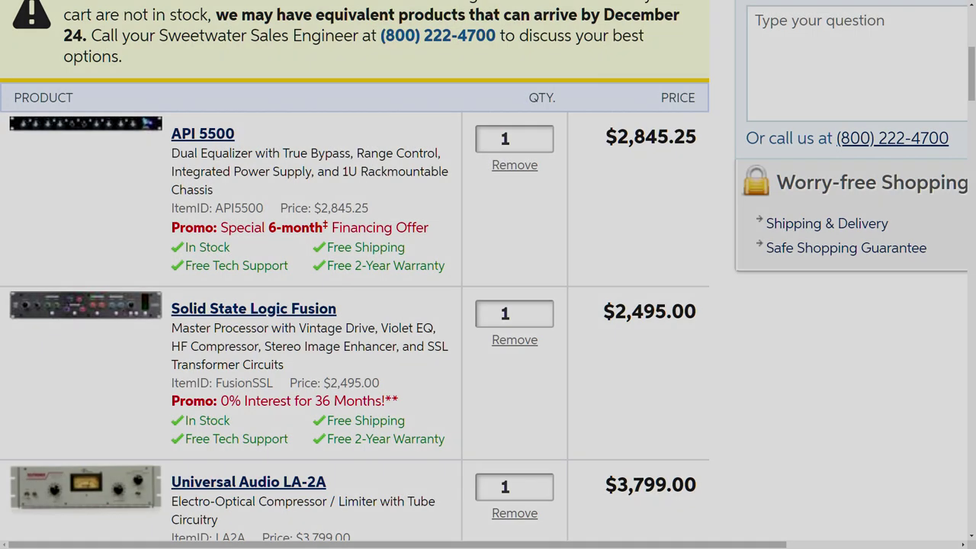
Step: Boost the Pultec's high frequencies to about 5, then bypass and re-enable Analog Matrix on Rhy EGTR
scroll(488, 274, down, 2)
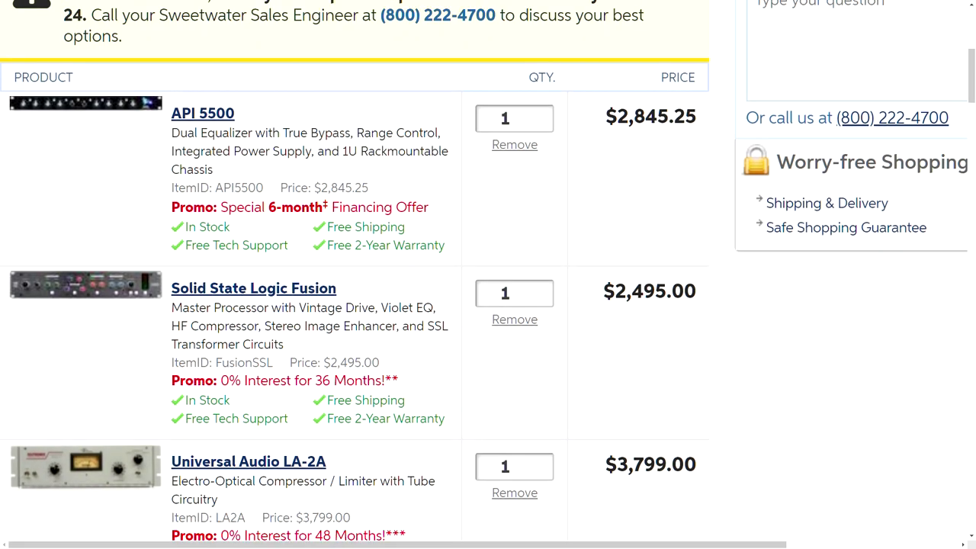
scroll(488, 274, down, 3)
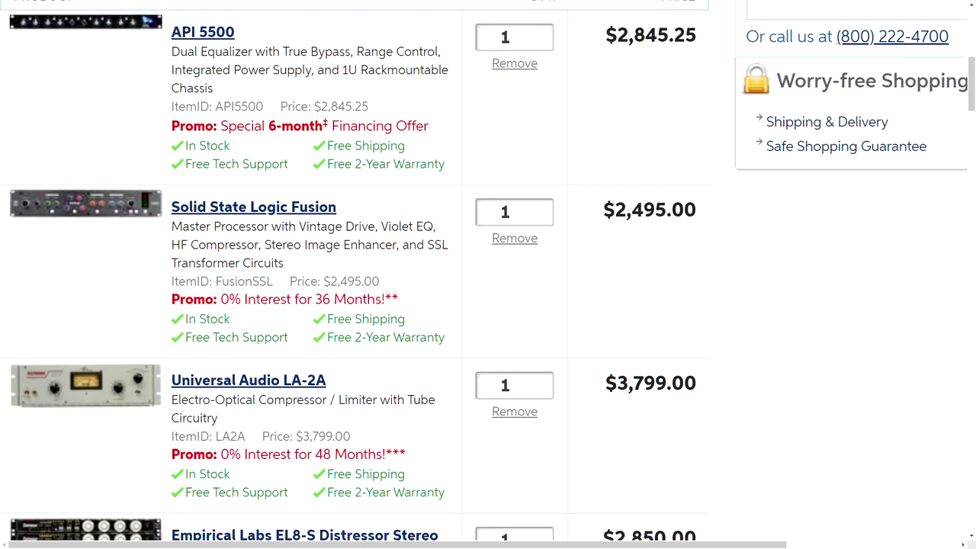
scroll(488, 274, down, 4)
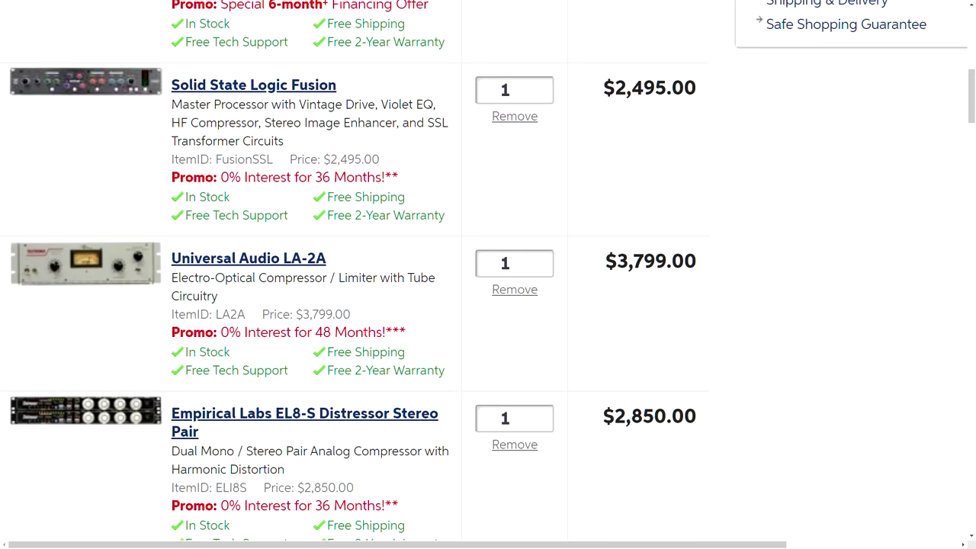
scroll(488, 274, down, 4)
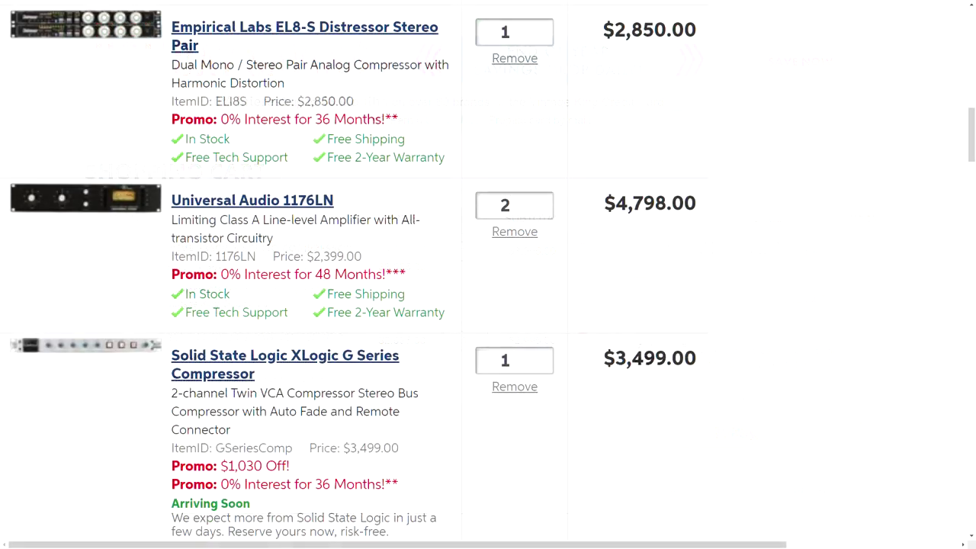
scroll(488, 274, down, 2)
scroll(488, 274, down, 4)
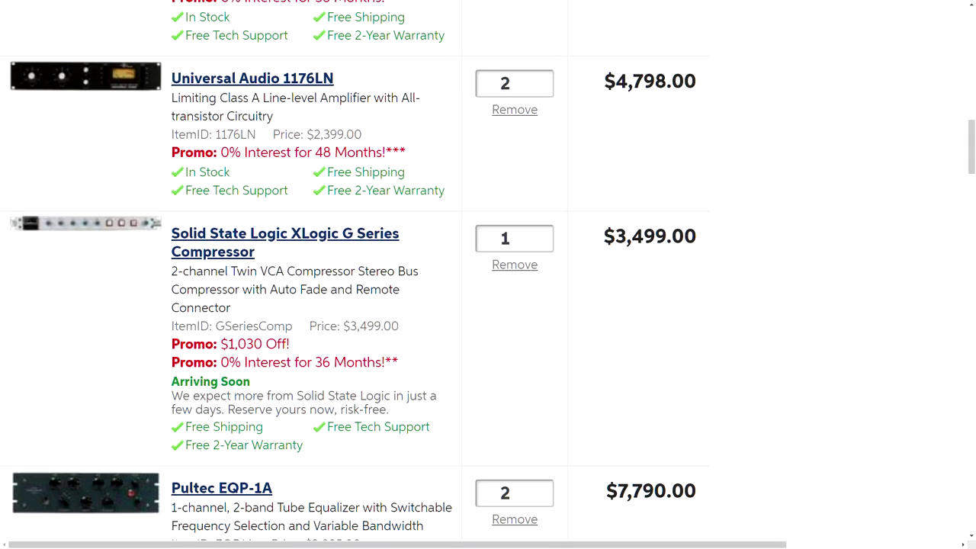
scroll(488, 274, down, 4)
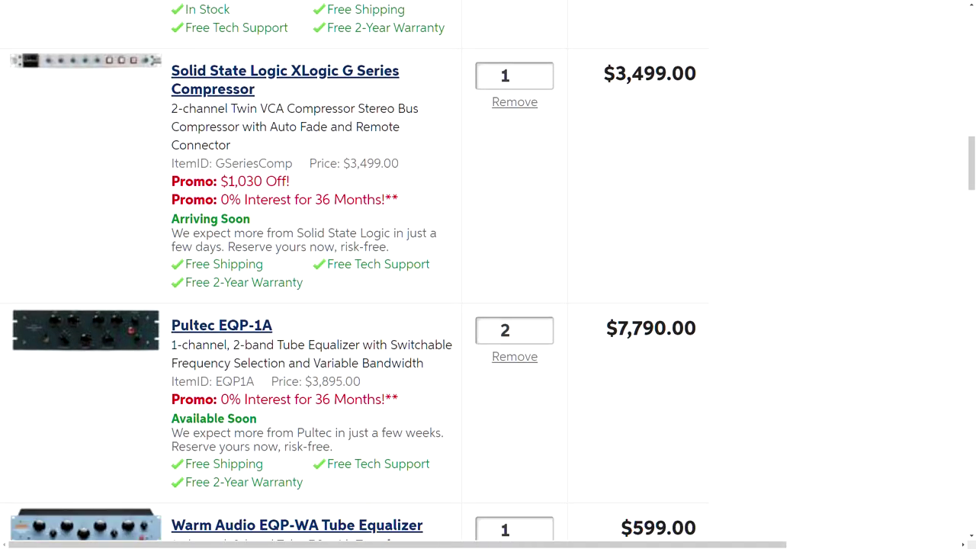
scroll(488, 275, down, 4)
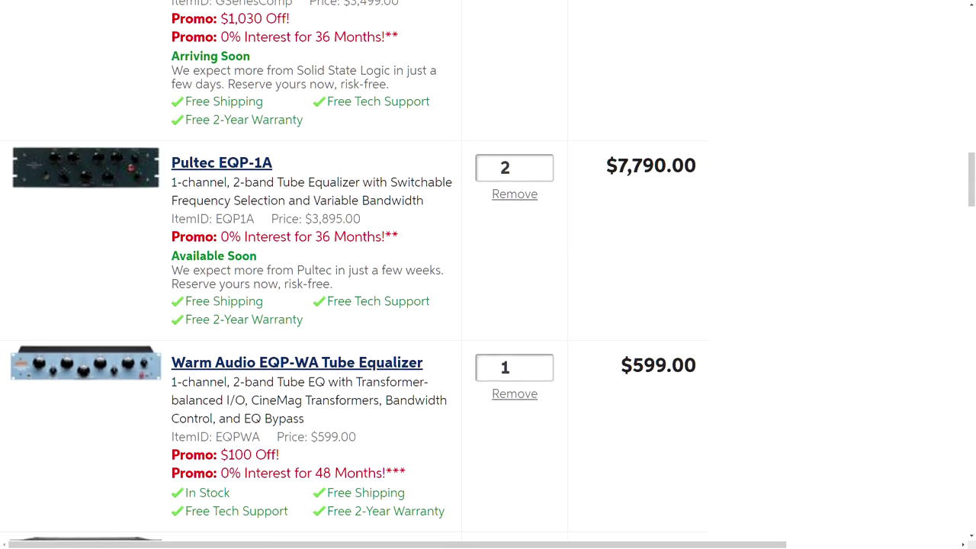
scroll(488, 274, down, 4)
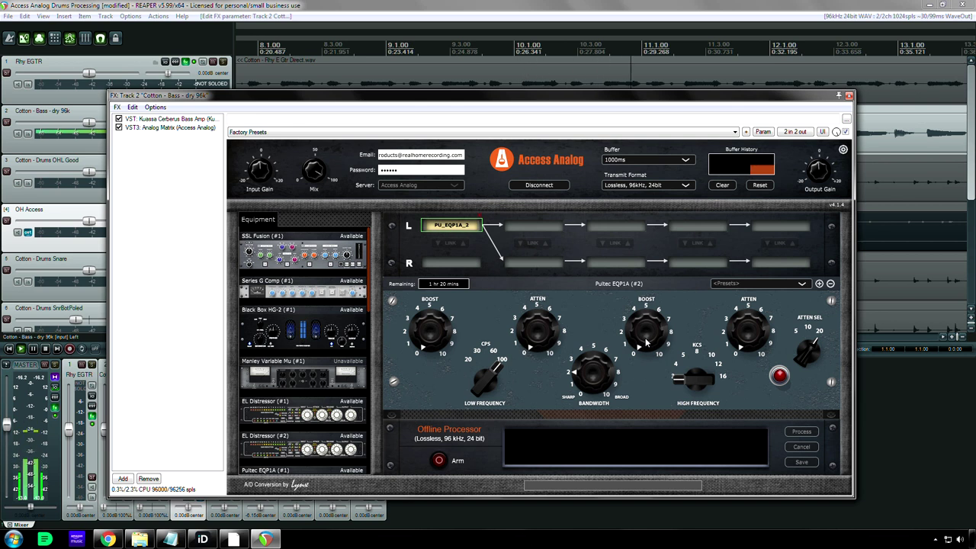
drag(646, 344, 639, 280)
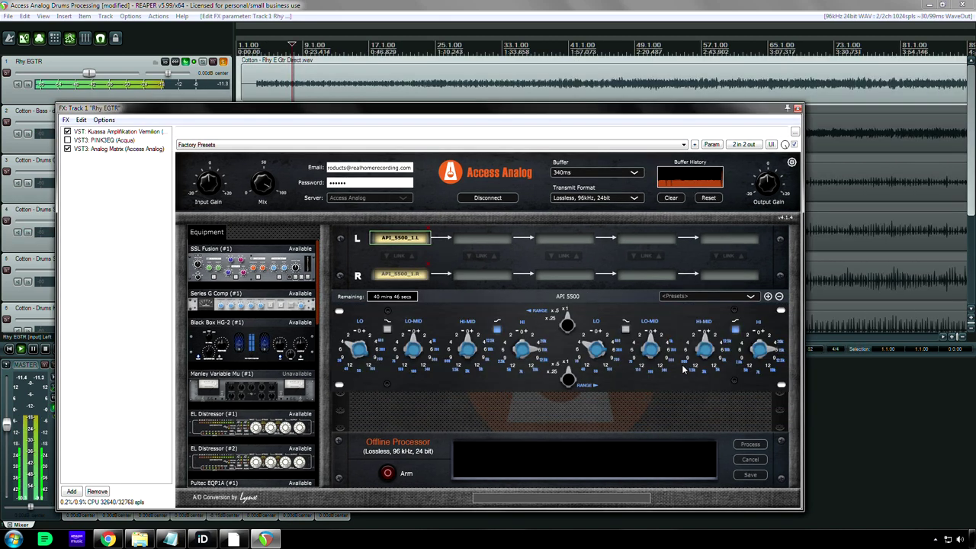
click(68, 150)
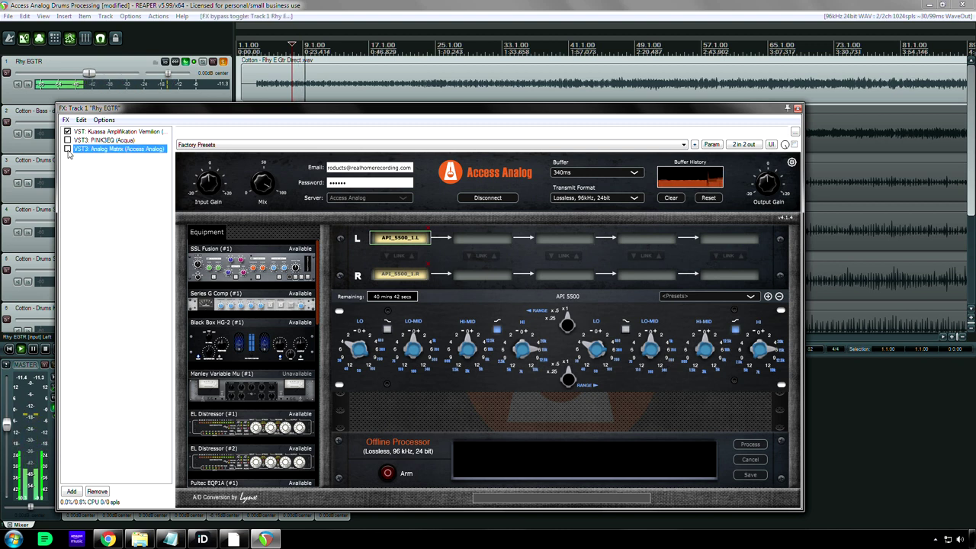
click(68, 150)
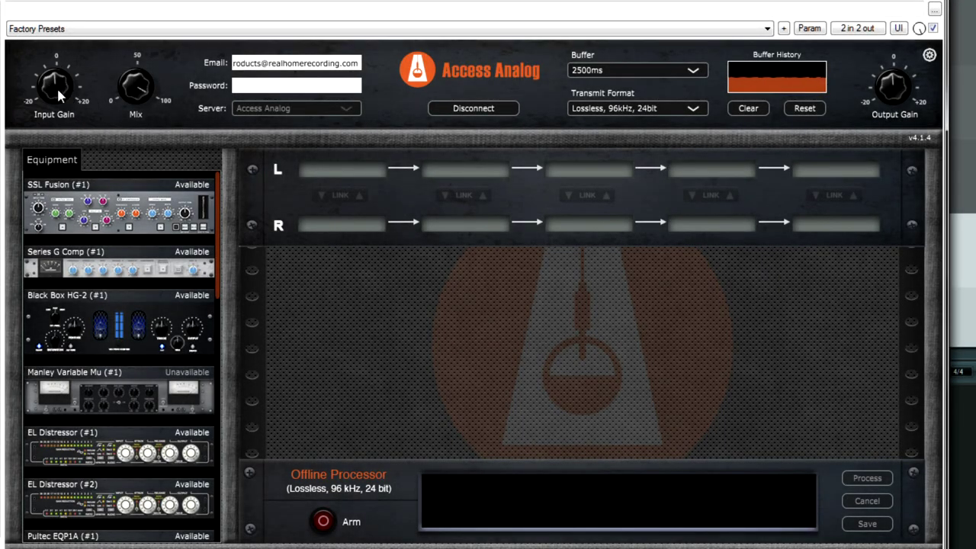
drag(56, 86, 51, 89)
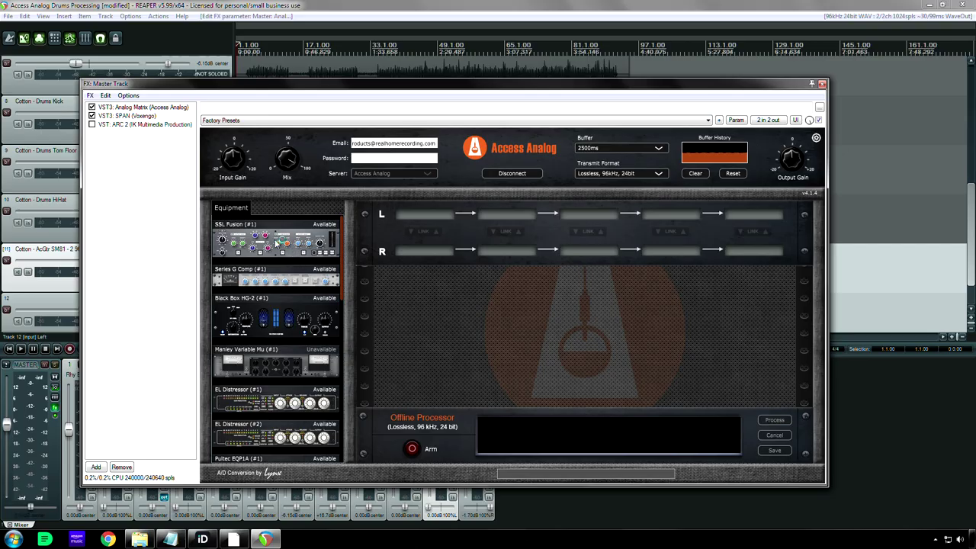
click(277, 242)
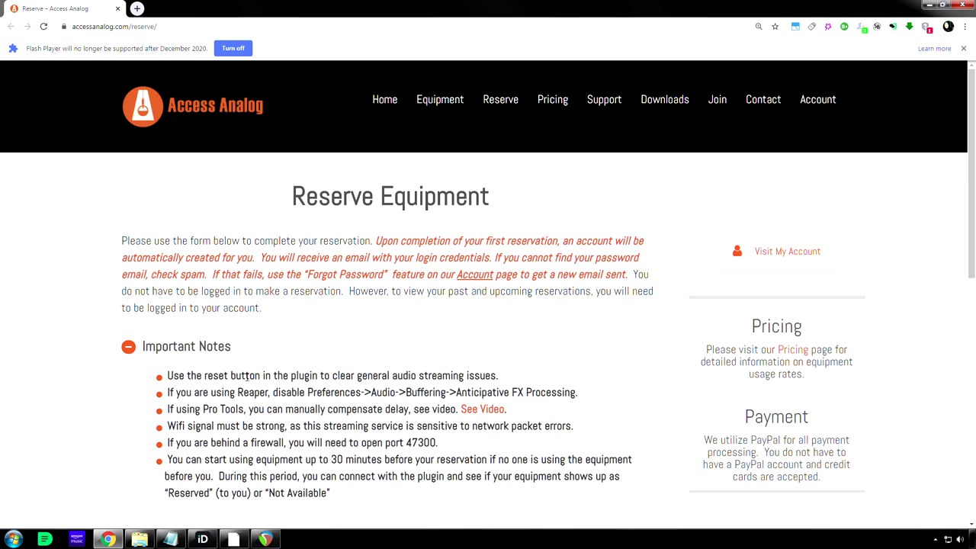
Step: Scroll the Reserve Equipment page down to its Important Notes about using the plugin
scroll(344, 376, down, 2)
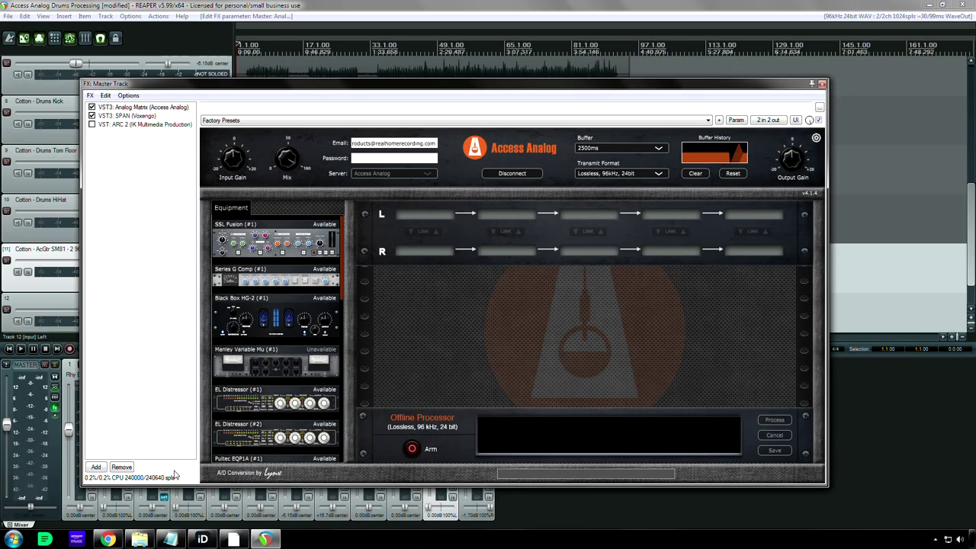
Step: Glance at the reservation page, then open REAPER's Audio Buffering preferences
click(108, 540)
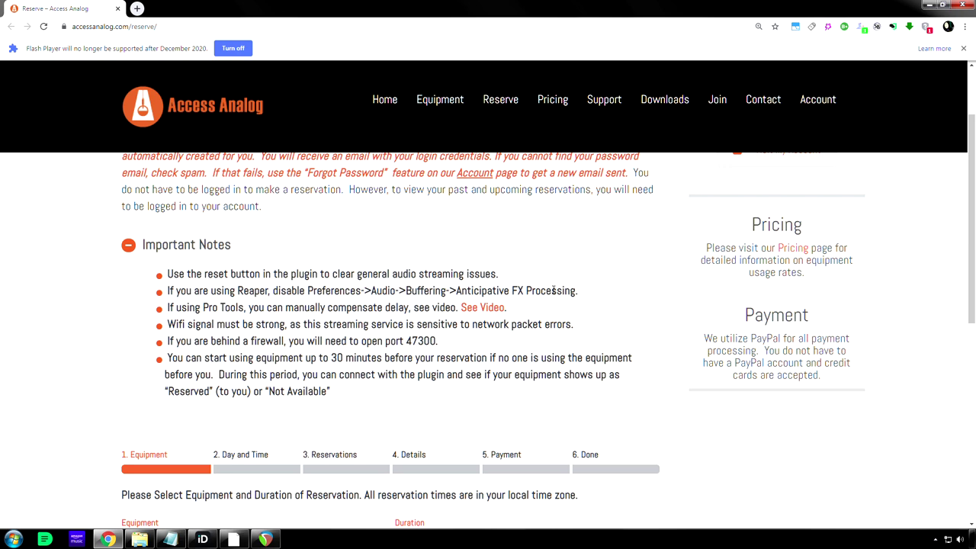
click(265, 539)
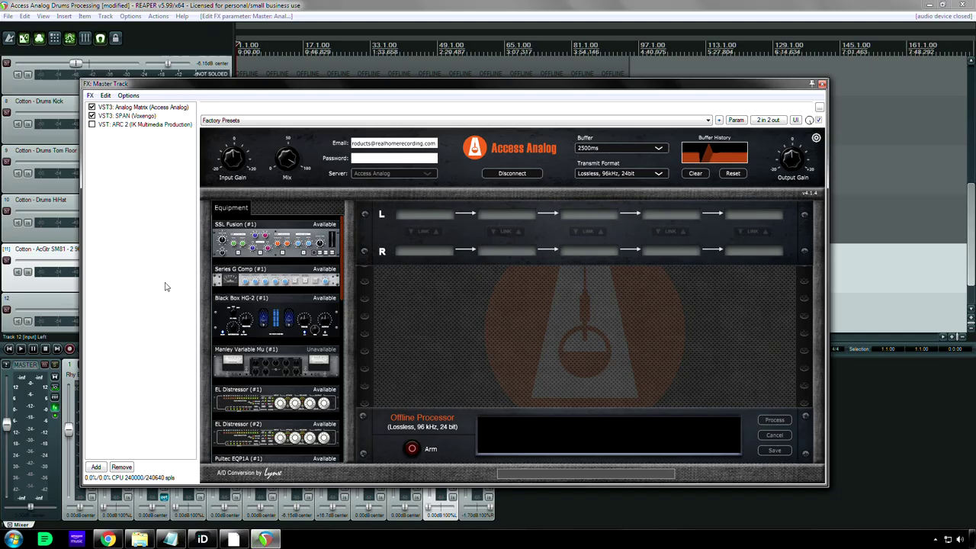
click(130, 16)
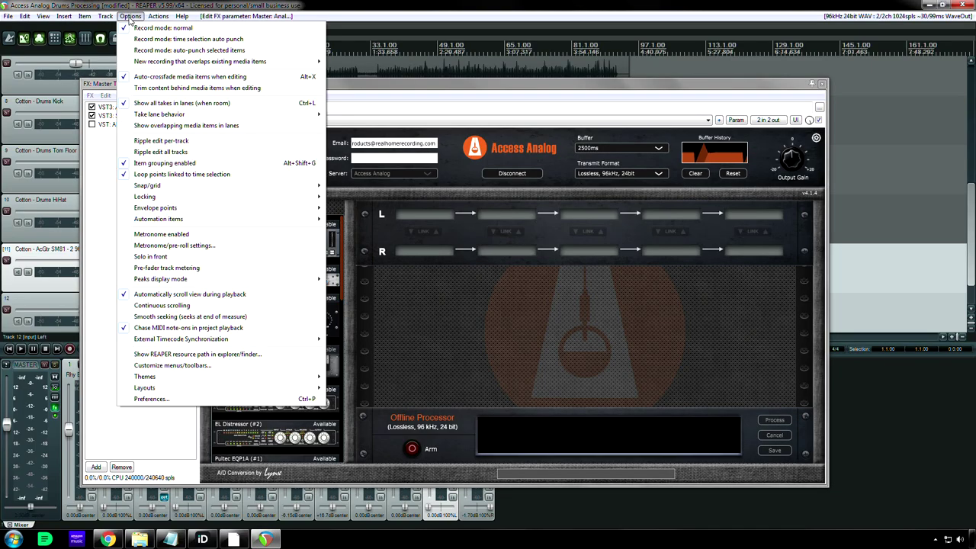
click(180, 399)
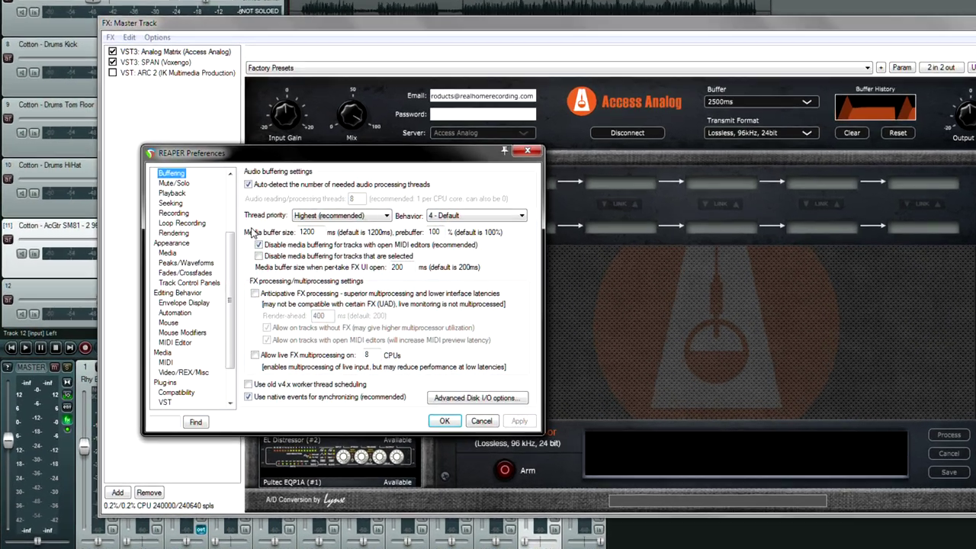
drag(229, 240, 236, 184)
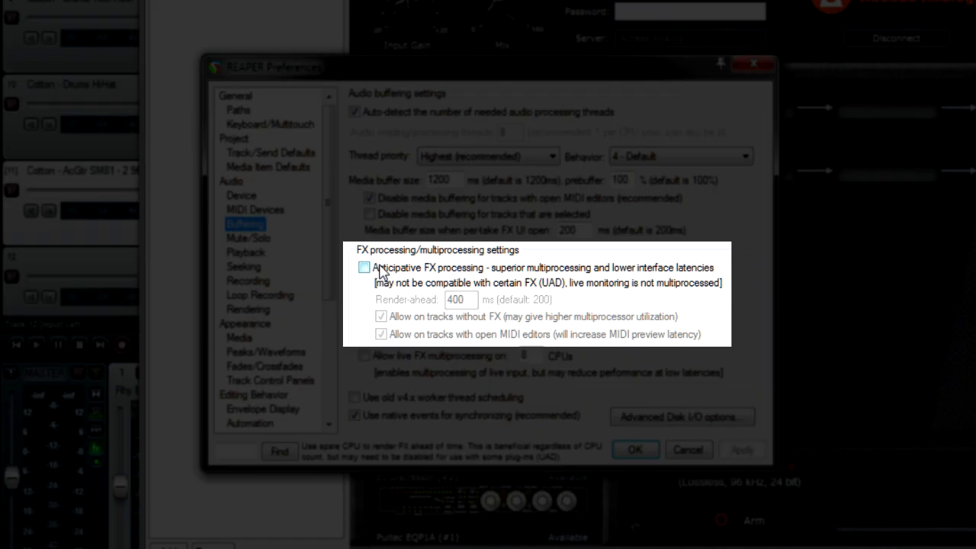
Step: Toggle Anticipative FX processing on and back off, cancel Preferences, and return to the reservation notes
click(401, 275)
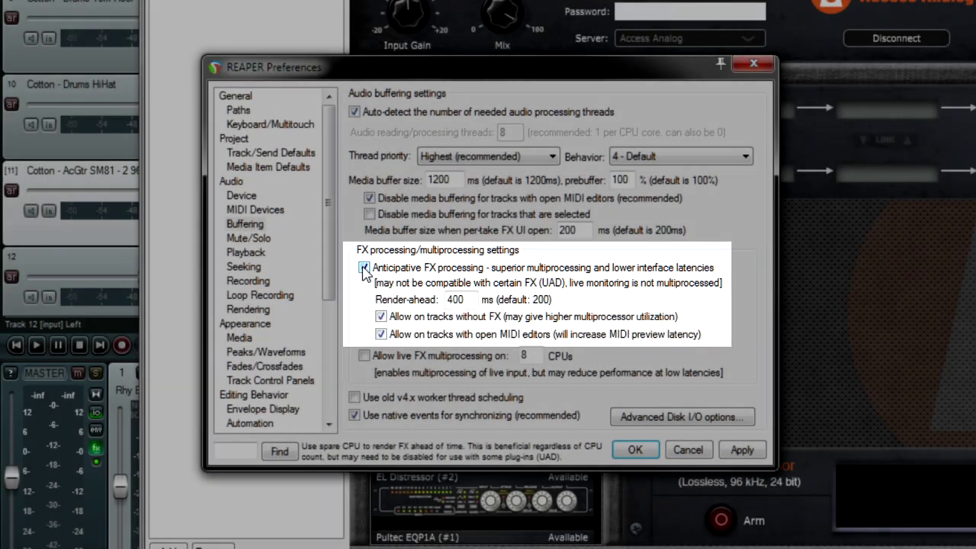
click(381, 273)
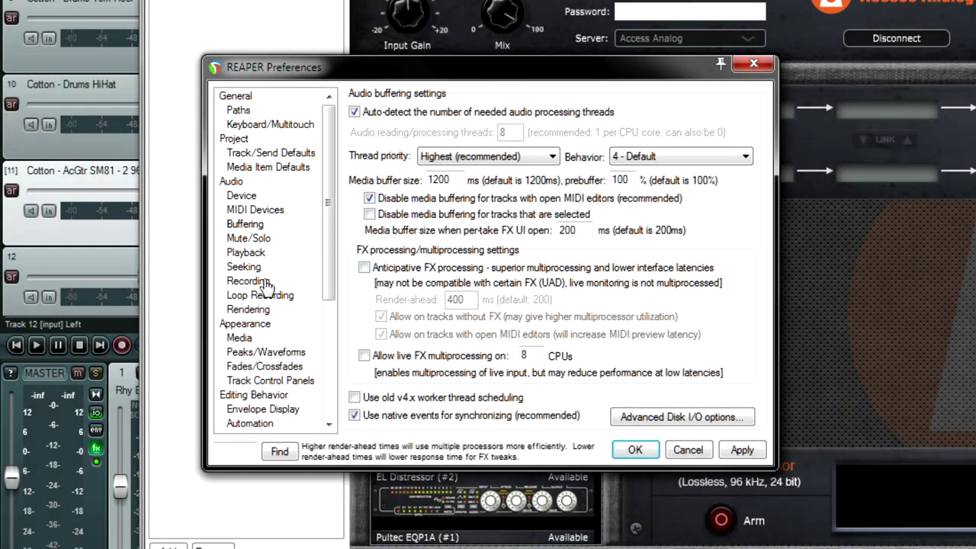
click(688, 450)
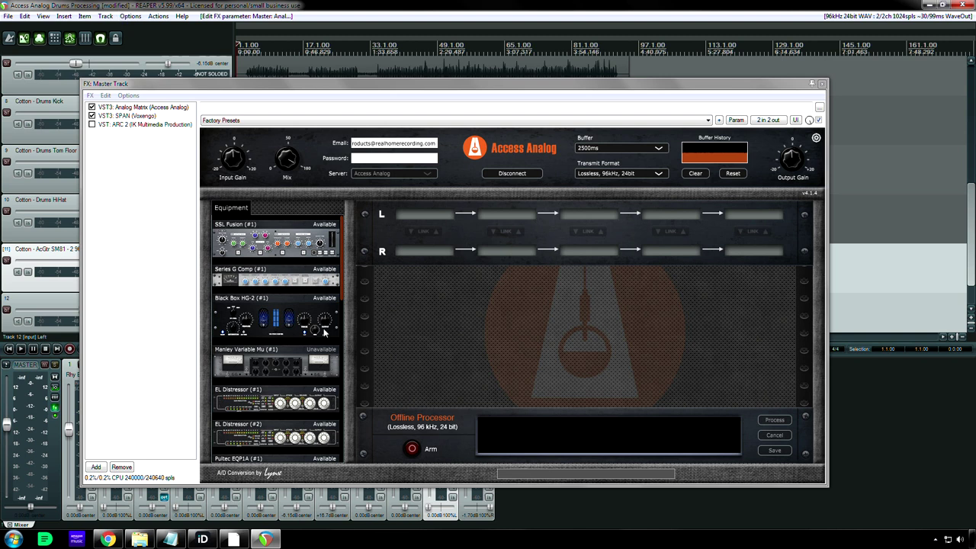
key(alt+Tab)
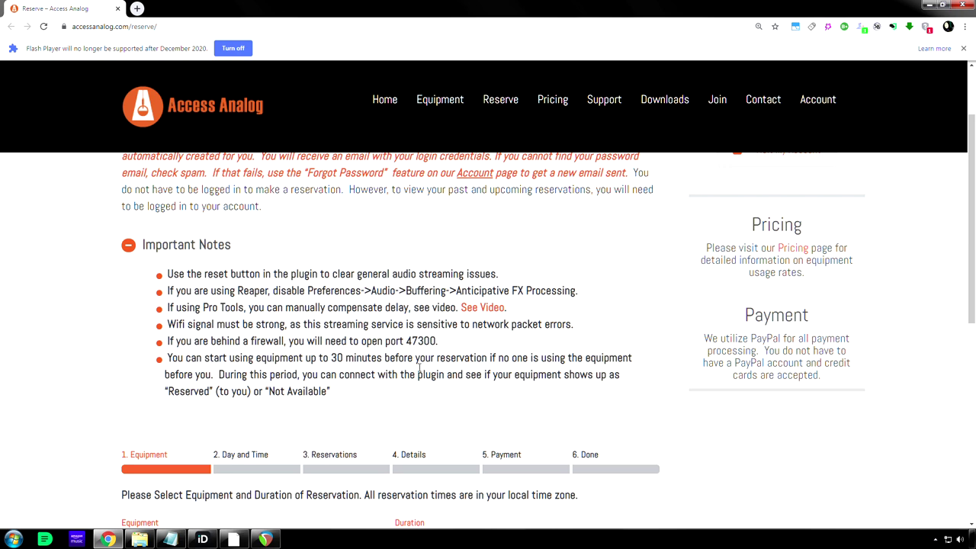
Step: Read the notes on starting 30 minutes early and plugin connection, then scroll to the booking form
scroll(430, 370, down, 1)
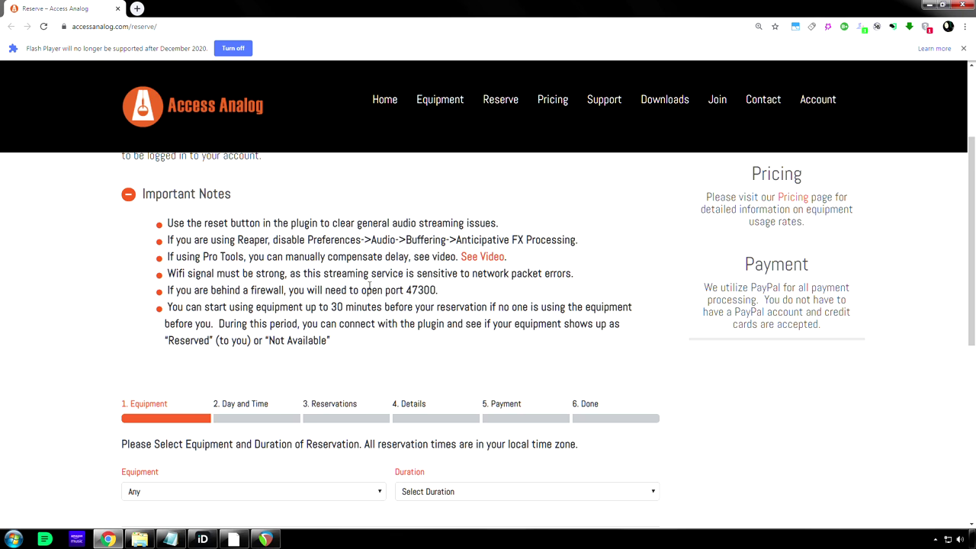
scroll(388, 294, down, 1)
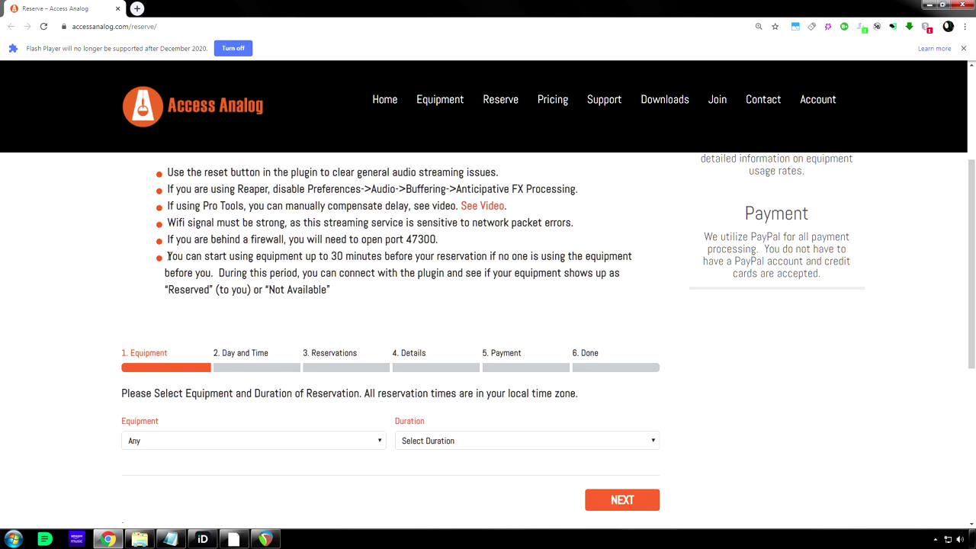
drag(167, 256, 459, 271)
click(343, 264)
drag(261, 256, 512, 274)
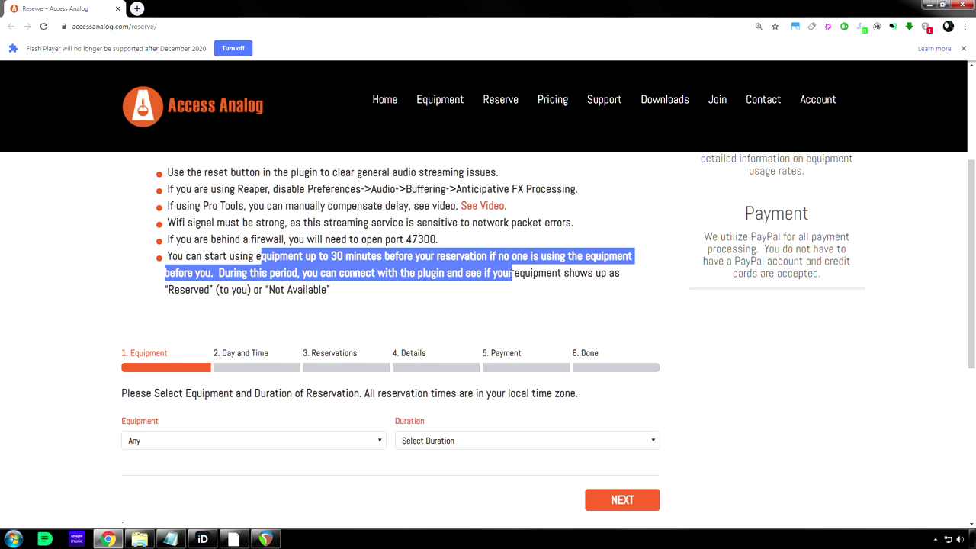
click(511, 274)
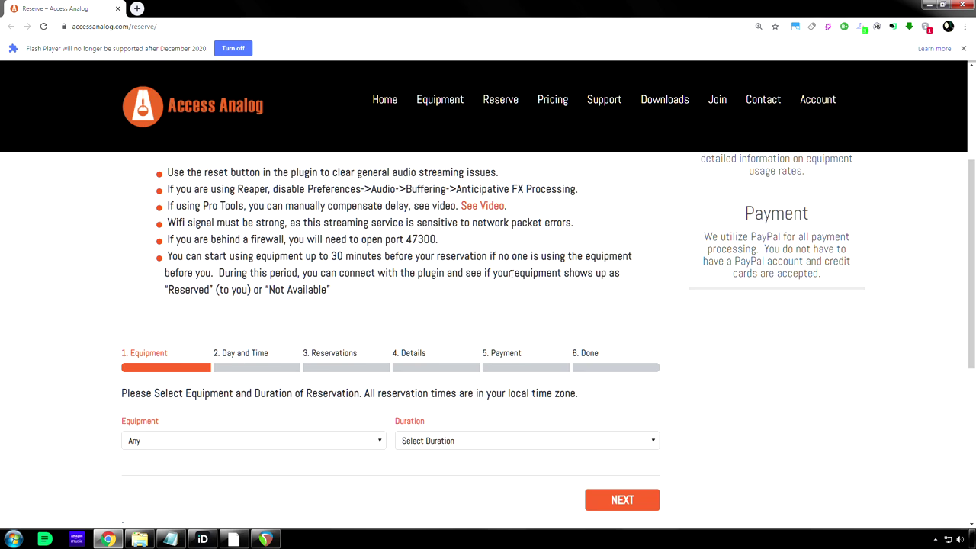
scroll(311, 315, down, 2)
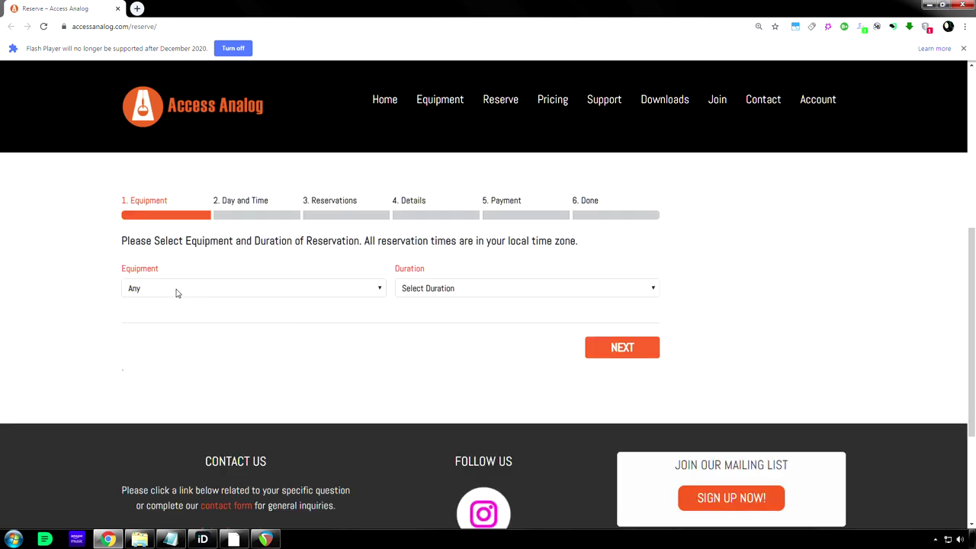
Step: Choose Manley Variable Mu (#1) as the equipment and 30 Minutes as the duration
click(177, 293)
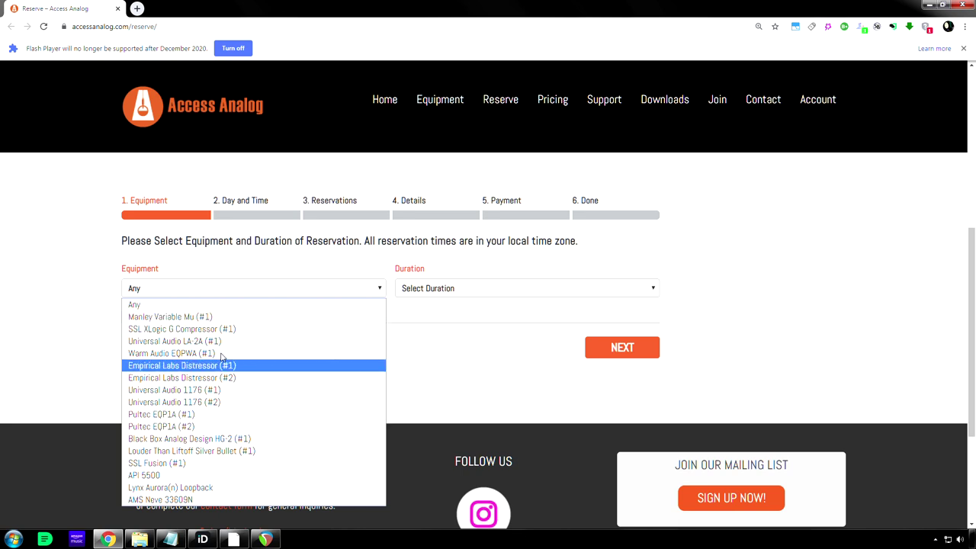
click(221, 318)
click(431, 290)
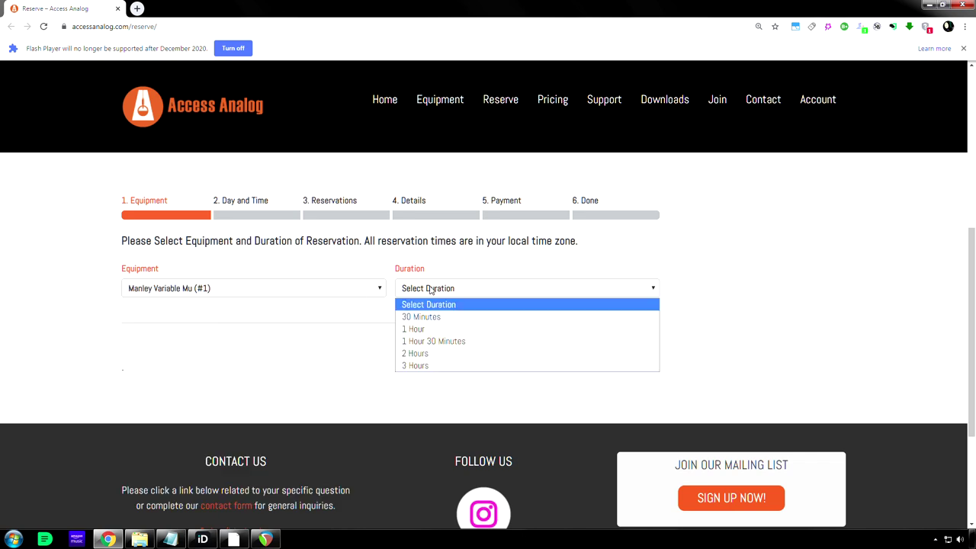
click(431, 317)
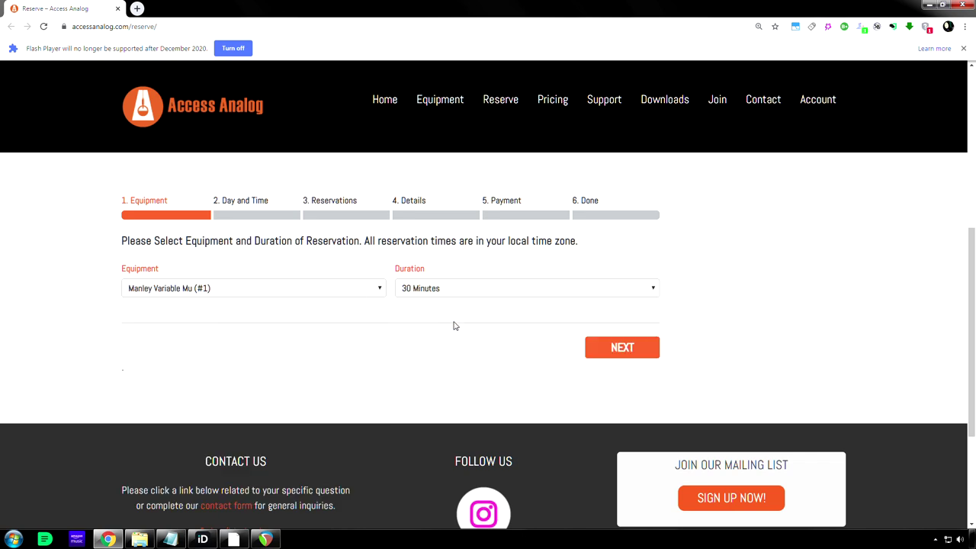
Step: Continue to the day-and-time step and pick the 7:00 pm slot on Fri, Dec 20
click(622, 348)
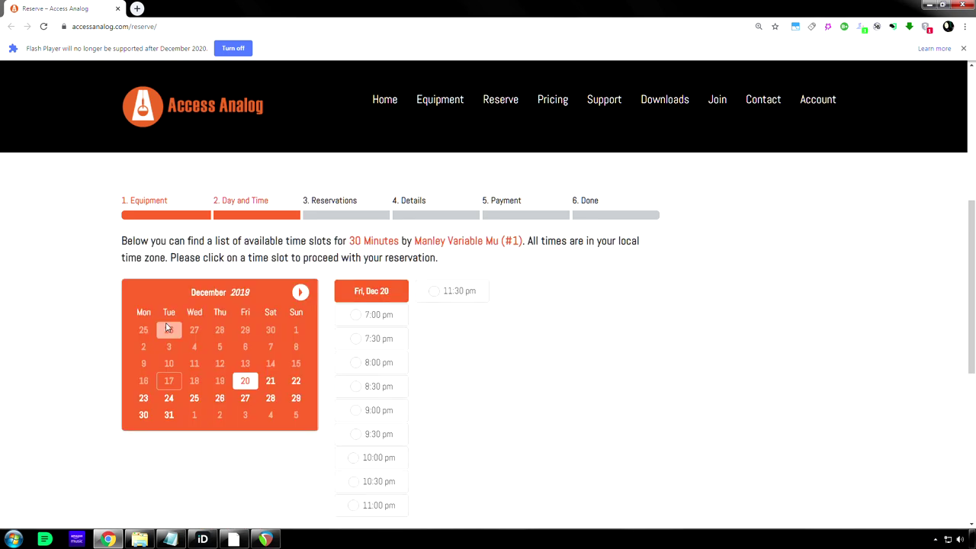
scroll(67, 322, down, 1)
scroll(68, 321, up, 1)
click(373, 308)
click(371, 315)
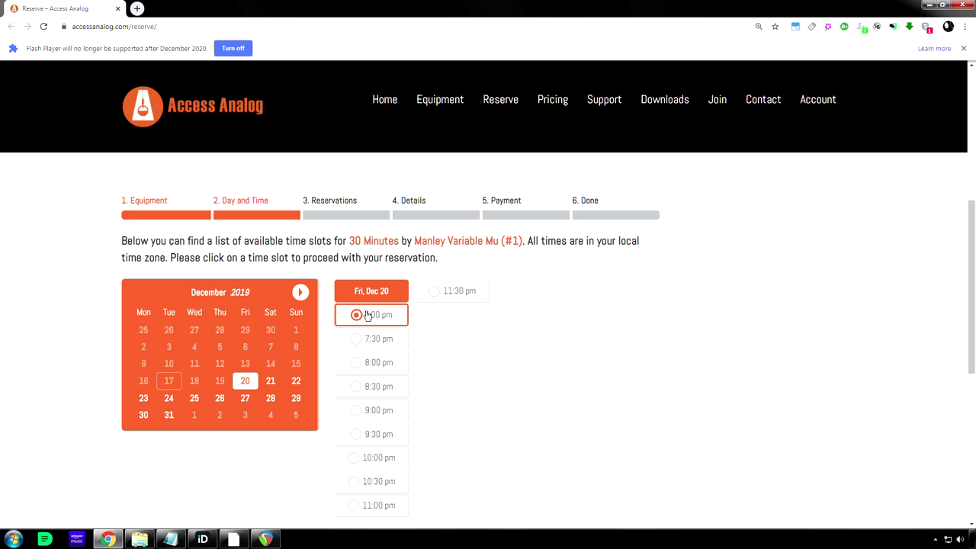
click(379, 338)
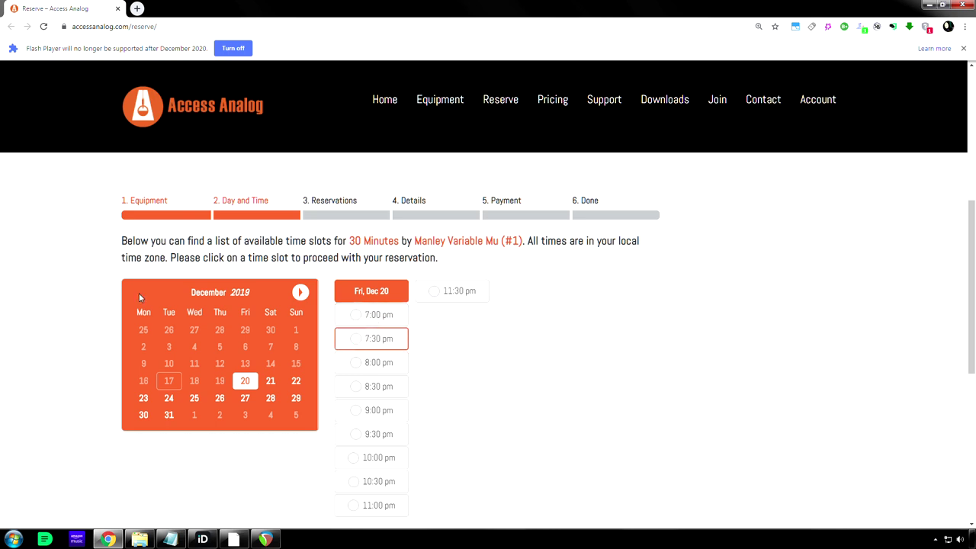
Step: Scroll around the Reserve page and restart the reservation from the top menu
right_click(74, 276)
click(74, 276)
scroll(15, 261, down, 2)
scroll(15, 261, up, 2)
scroll(15, 262, down, 1)
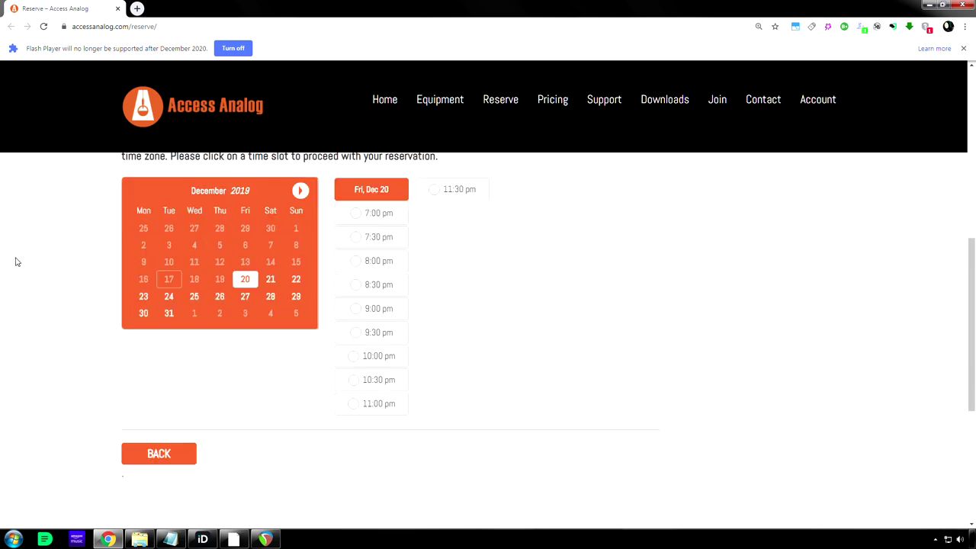
scroll(15, 262, up, 3)
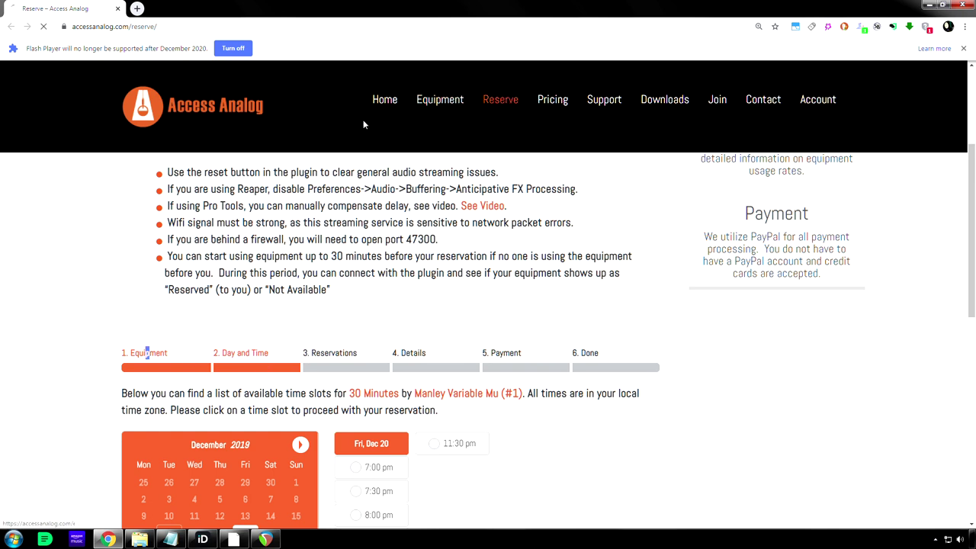
click(503, 99)
Step: Browse the rentable equipment list, then close it leaving the equipment at Any
scroll(399, 233, down, 4)
click(252, 339)
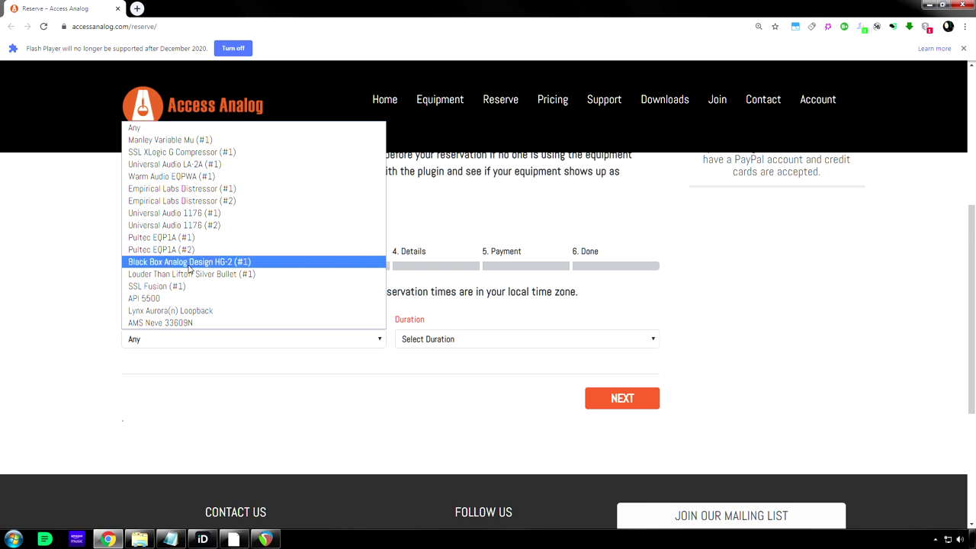
click(67, 290)
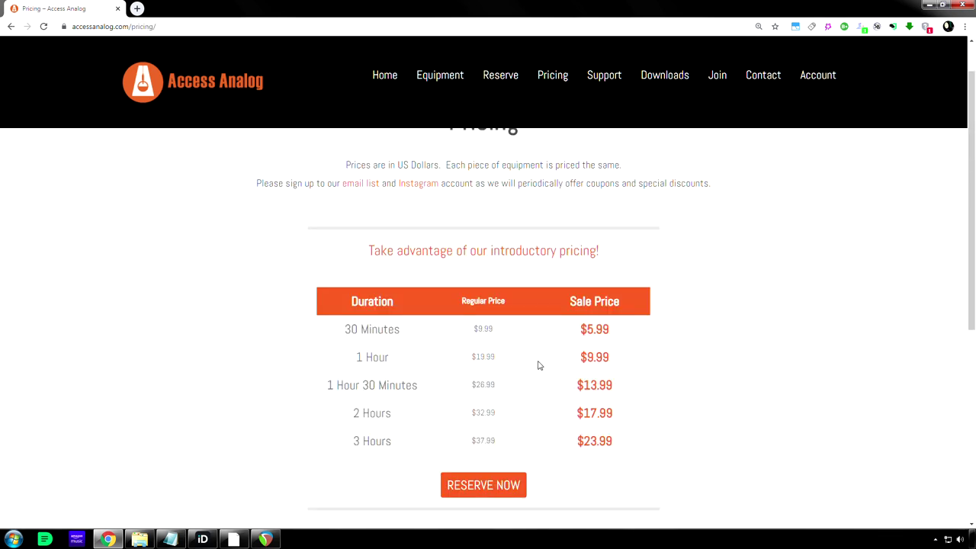
Step: Highlight the 1 Hour prices: $19.99 regular and $9.99 sale
drag(496, 356, 465, 358)
click(497, 356)
click(494, 360)
double_click(592, 356)
click(620, 360)
drag(619, 358, 580, 357)
click(568, 359)
drag(497, 357, 467, 357)
click(500, 360)
drag(623, 362, 573, 359)
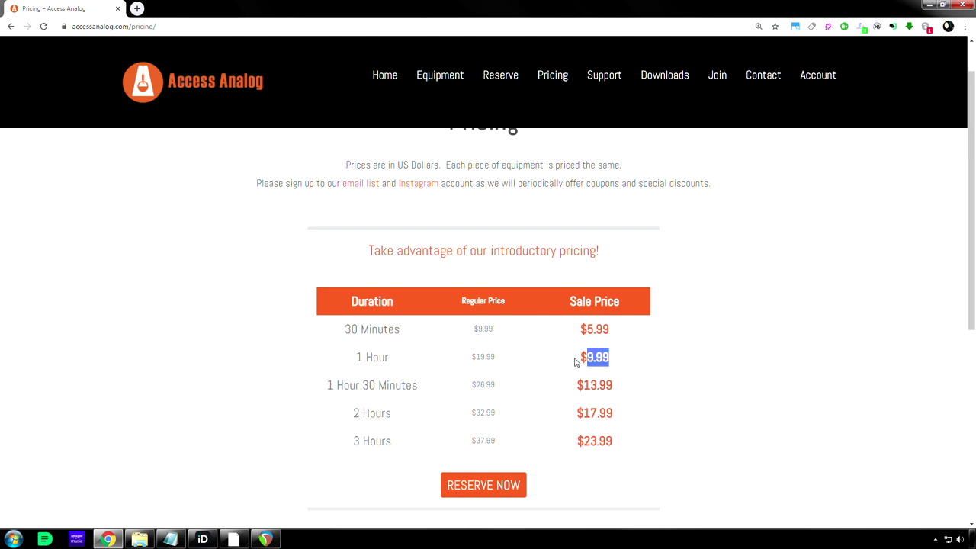
click(611, 366)
Step: Go Back from the Pricing page to the Reserve page
right_click(141, 285)
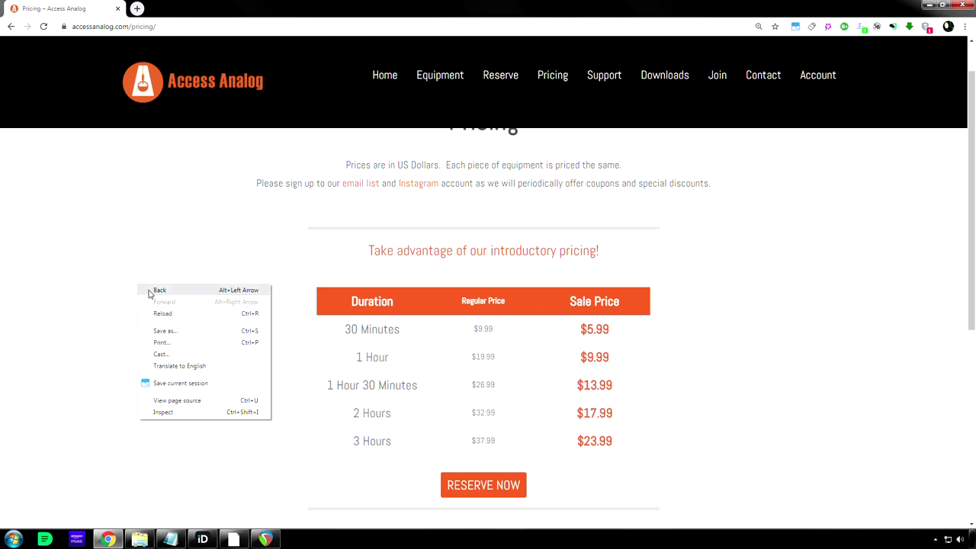
click(205, 259)
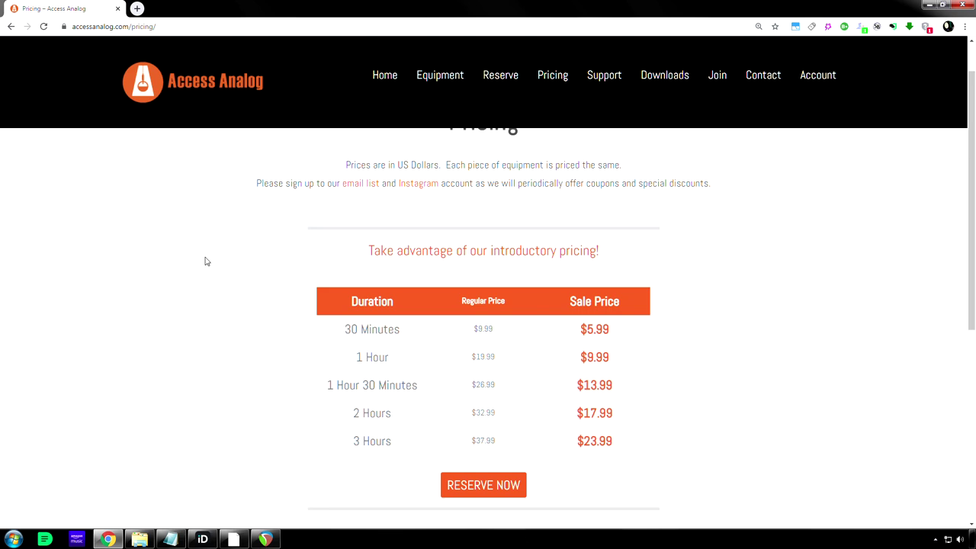
right_click(164, 287)
click(169, 293)
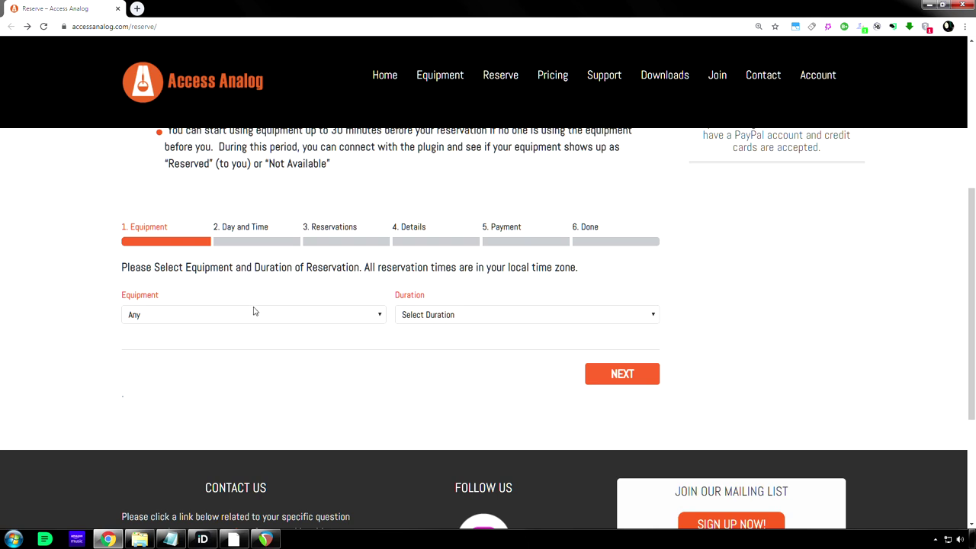
Step: Set the equipment to Pultec EQP1A (#1), after briefly choosing Universal Audio 1176 (#1)
click(257, 312)
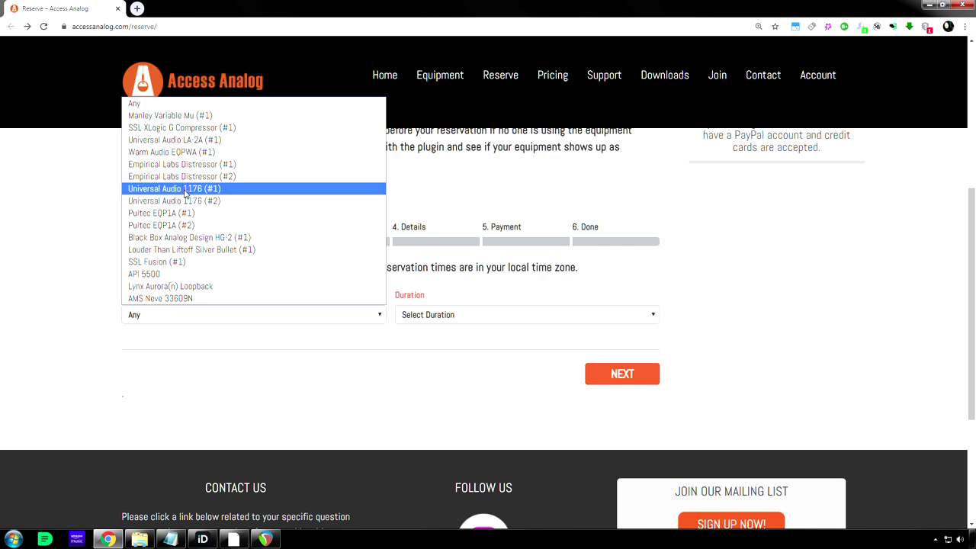
click(209, 188)
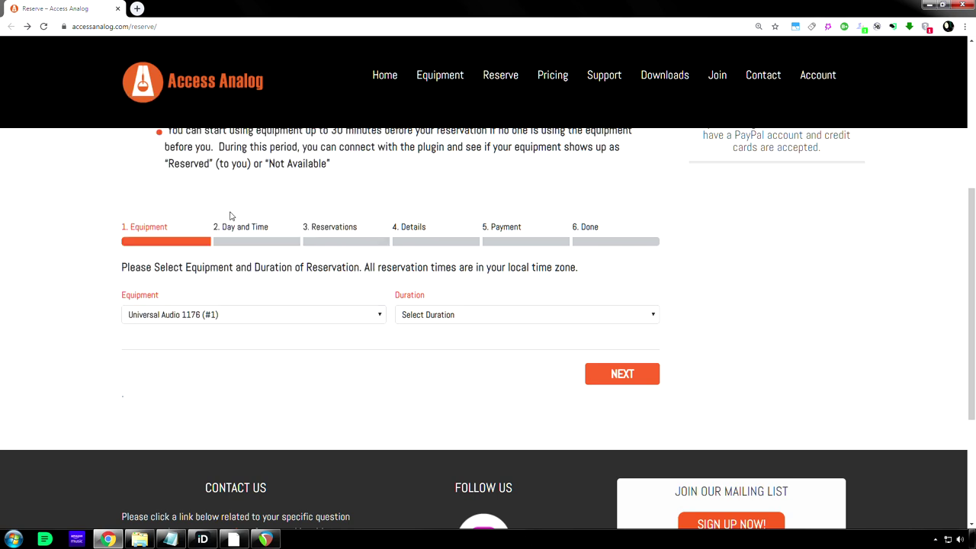
click(201, 318)
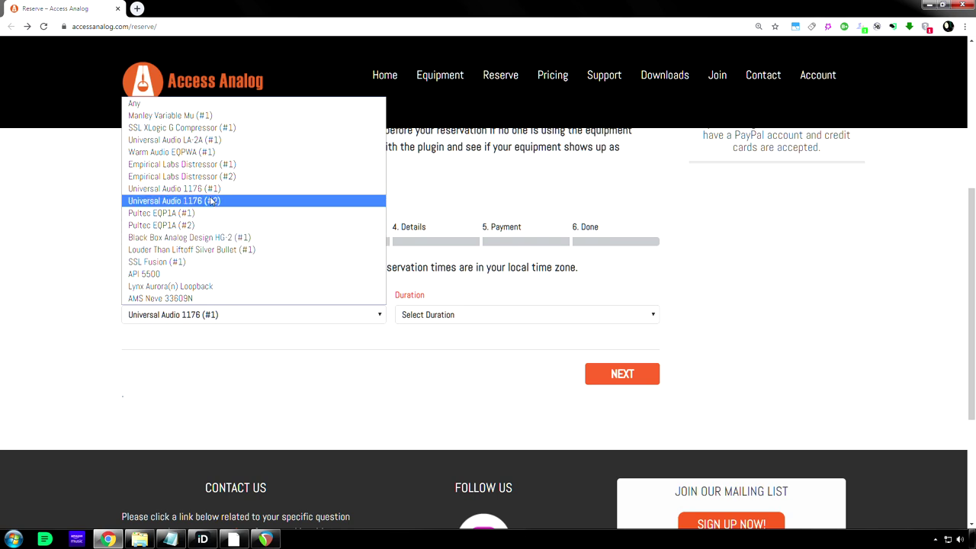
click(185, 214)
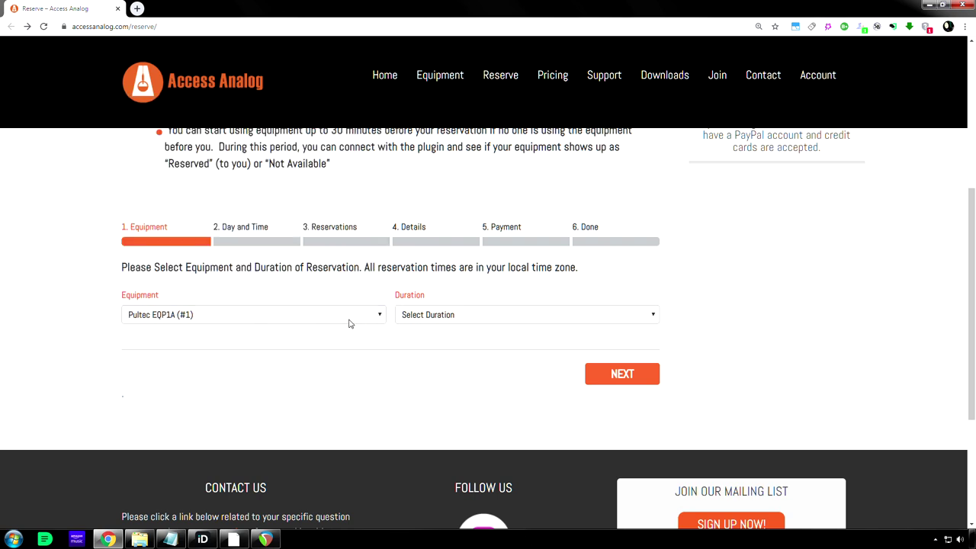
click(235, 323)
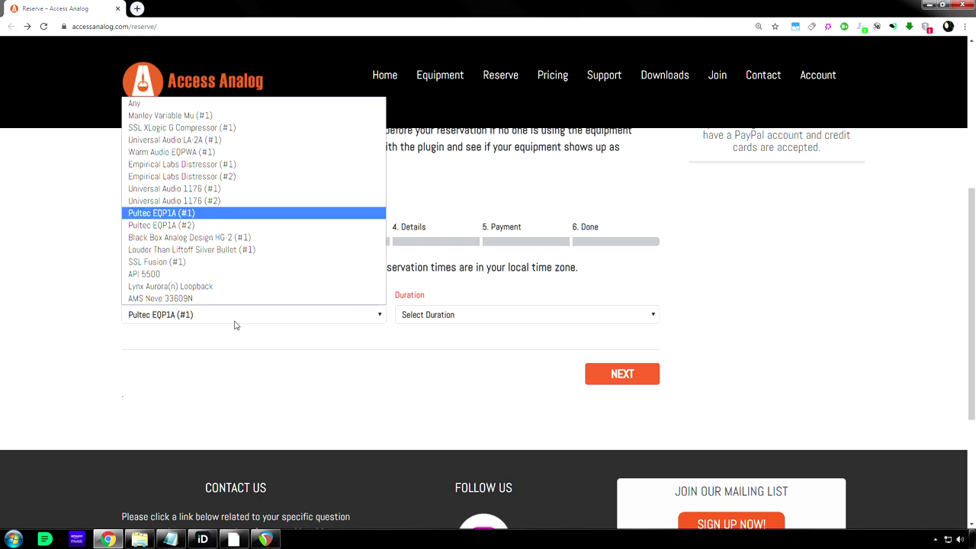
click(210, 214)
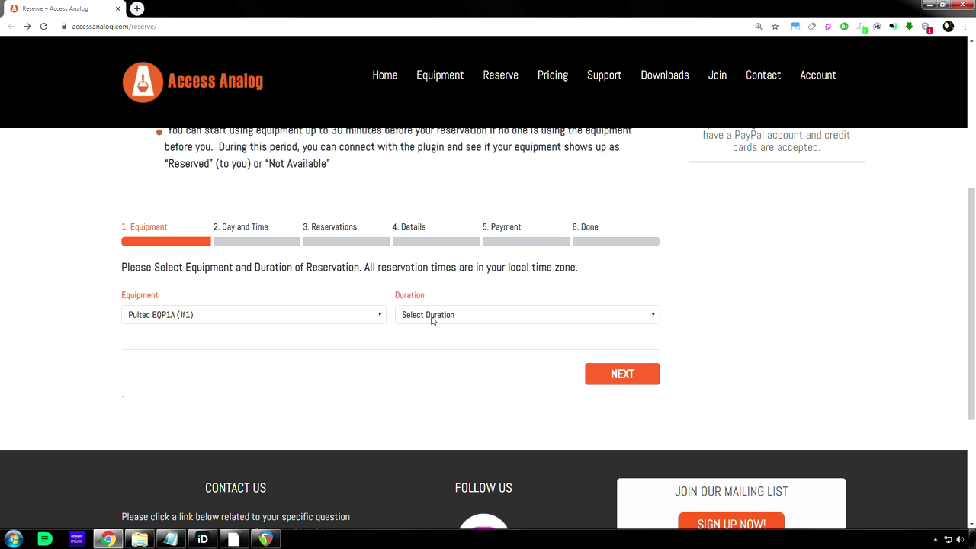
Step: Choose a 1 Hour duration and continue to the Tue, Dec 17 time slots
click(457, 318)
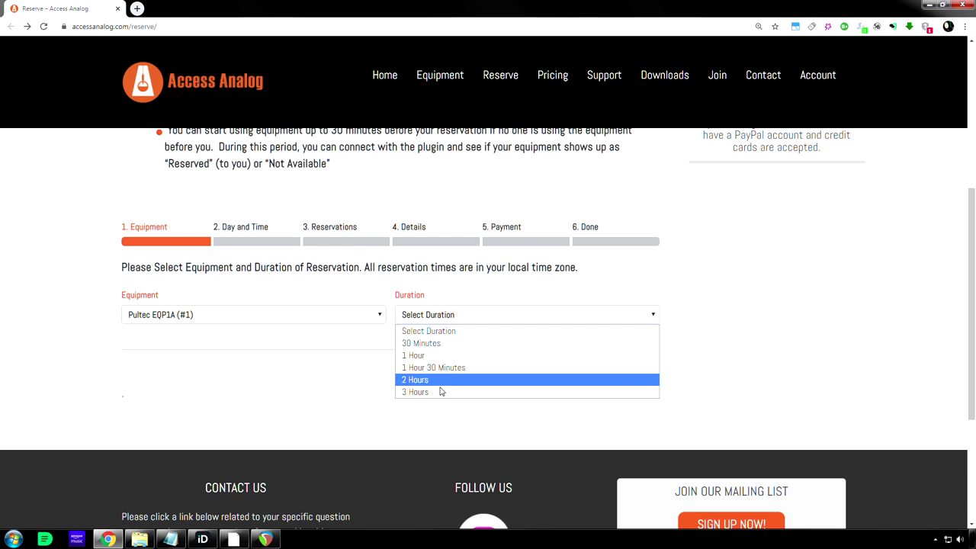
click(444, 356)
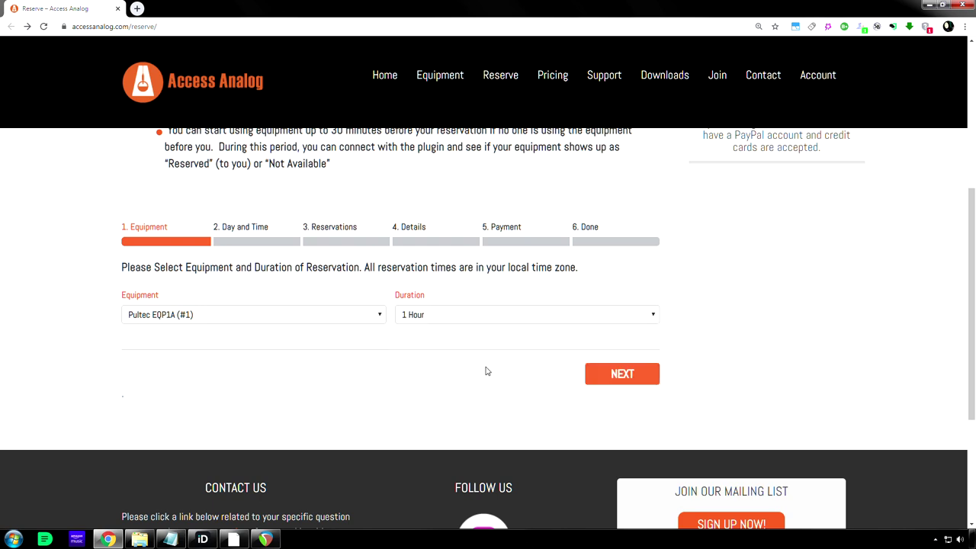
click(610, 382)
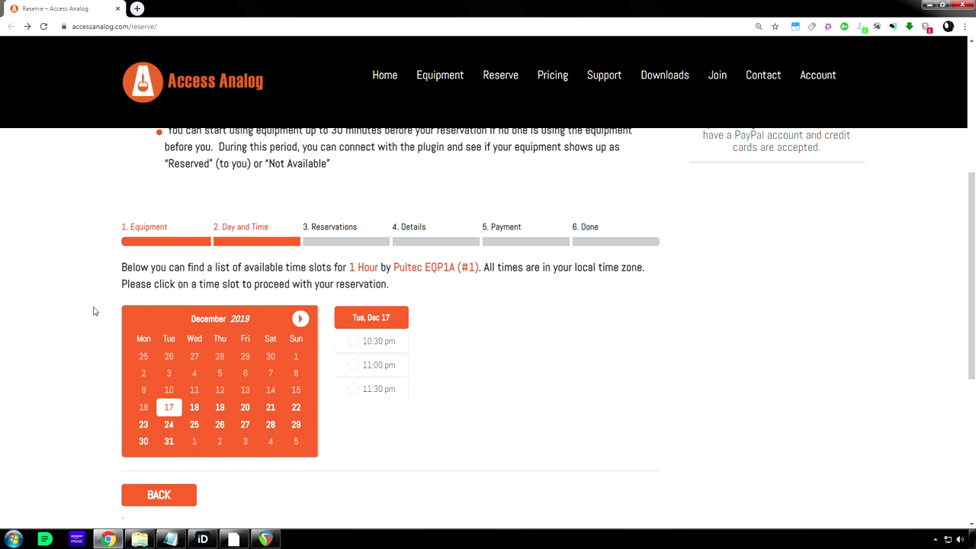
Step: Book Pultec EQP1A (#1) at 10:30 pm on Dec 17 and start another reservation
scroll(94, 311, down, 1)
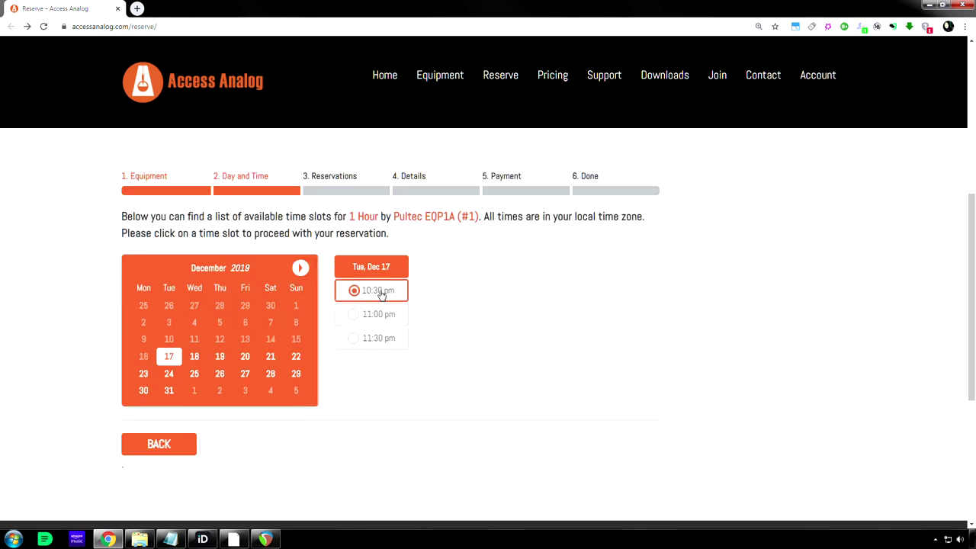
click(381, 295)
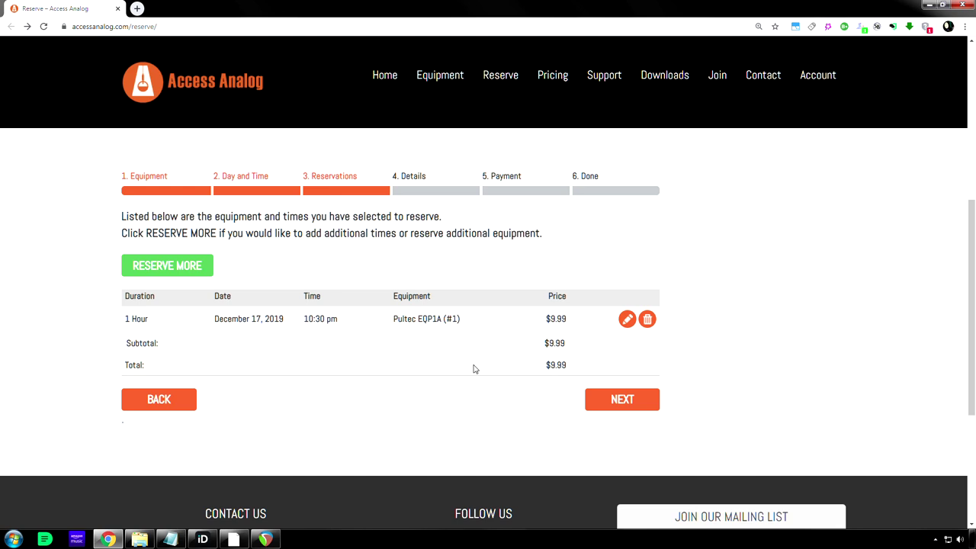
click(169, 267)
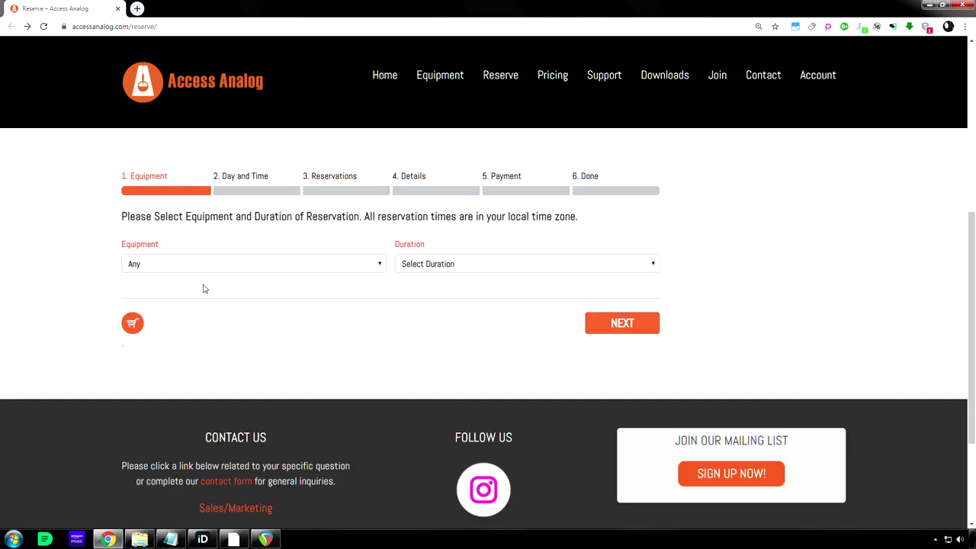
Step: Add Pultec EQP1A (#2) for 1 Hour at 10:30 pm, bringing the total to $19.98
click(218, 267)
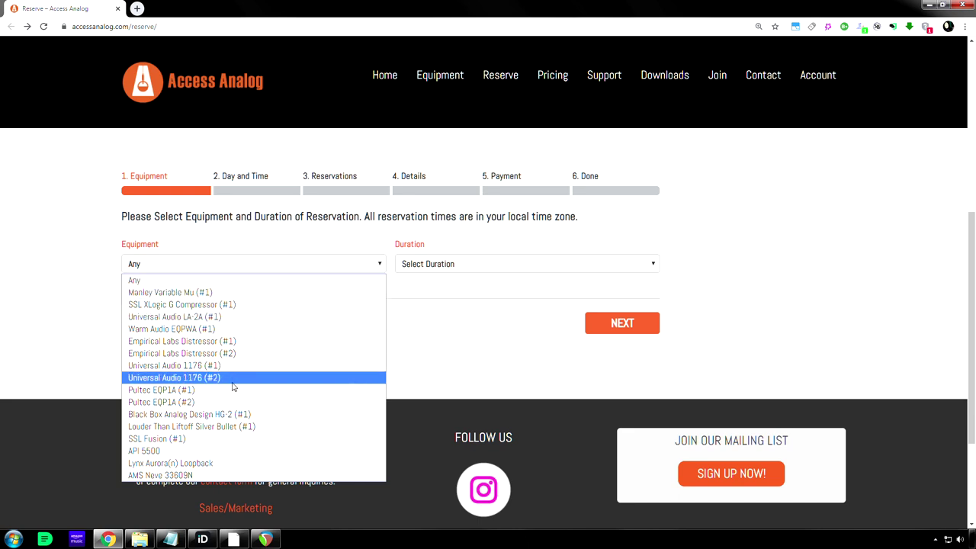
click(211, 403)
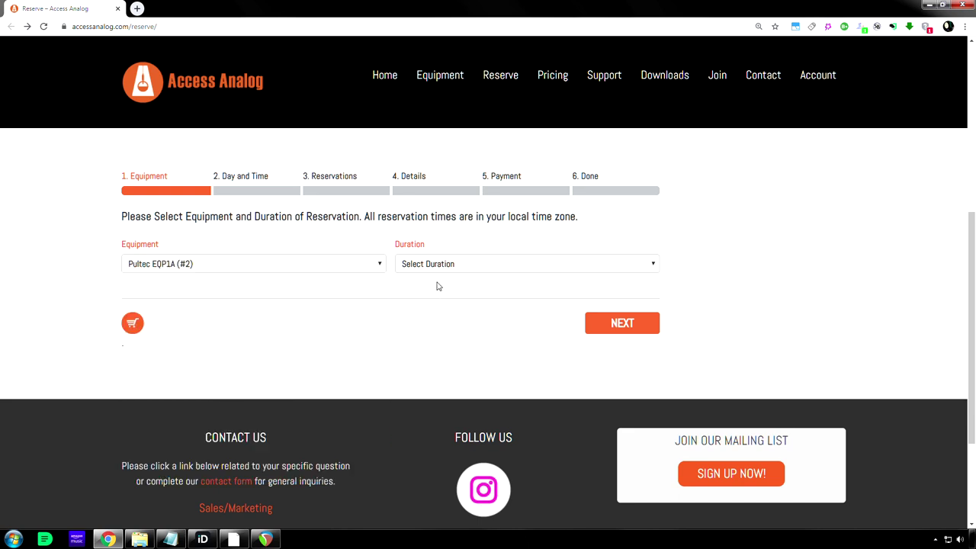
click(454, 265)
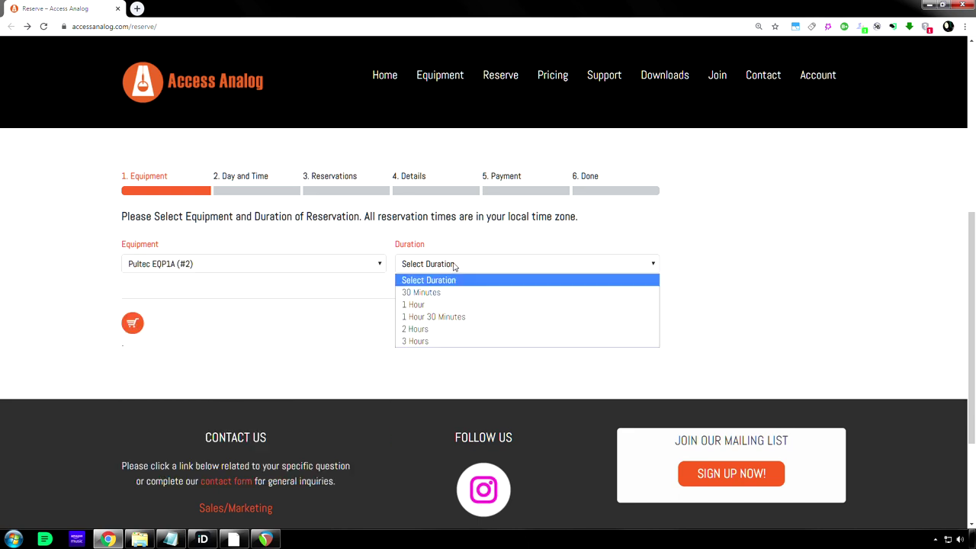
click(447, 305)
click(630, 327)
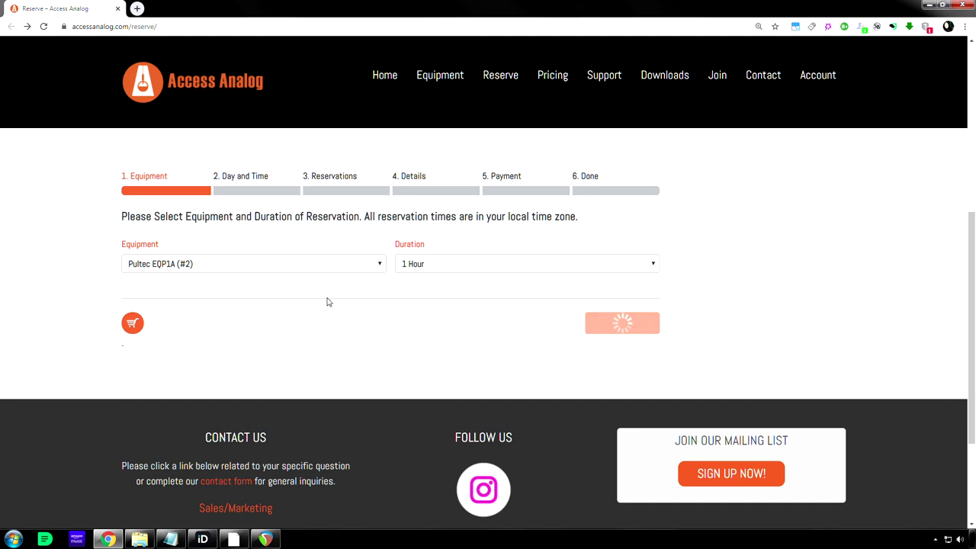
click(356, 293)
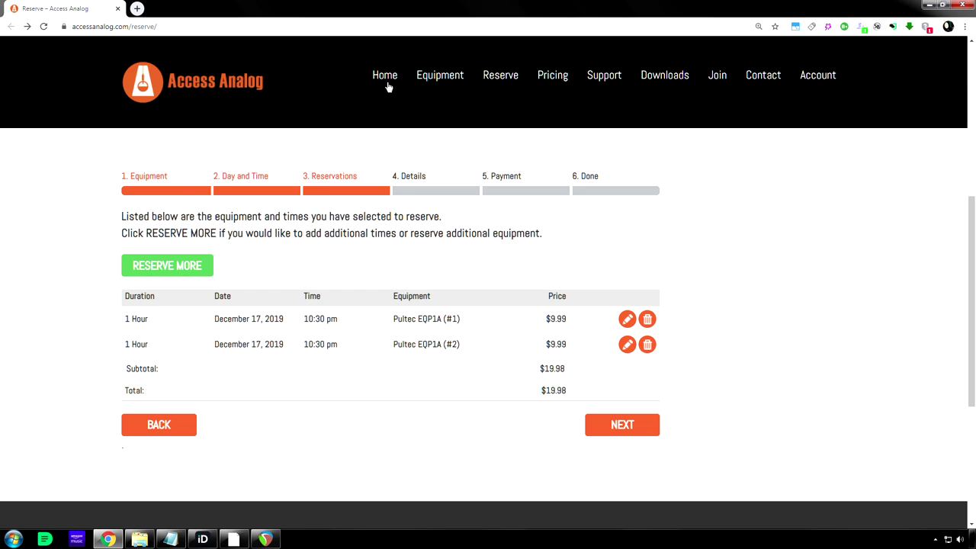
Step: Check the Access Analog rates on the Pricing page in a new tab, then close it
right_click(568, 77)
click(574, 84)
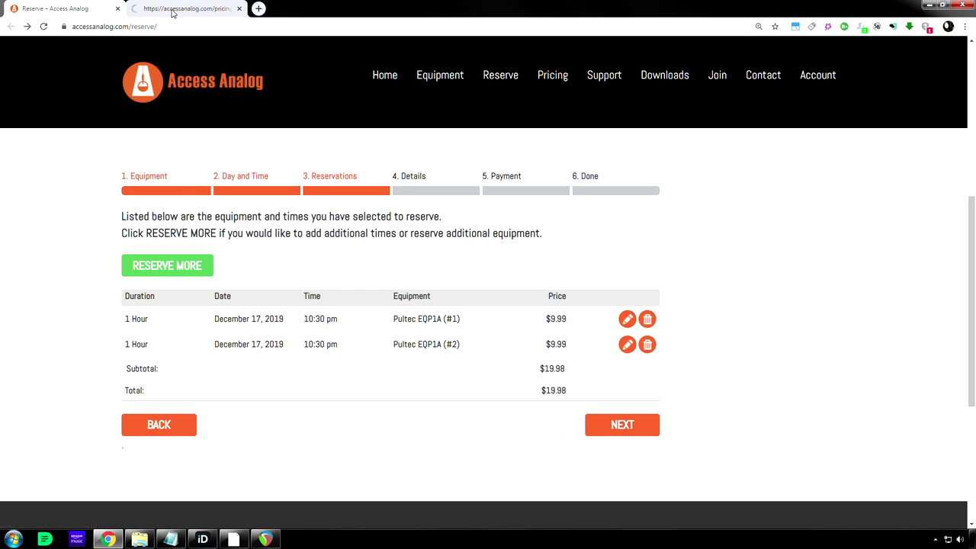
click(174, 13)
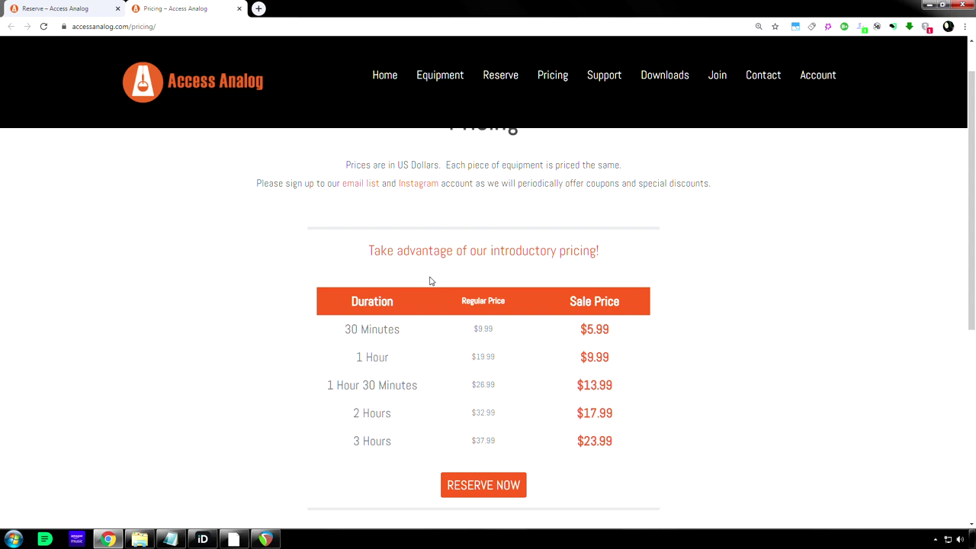
click(238, 10)
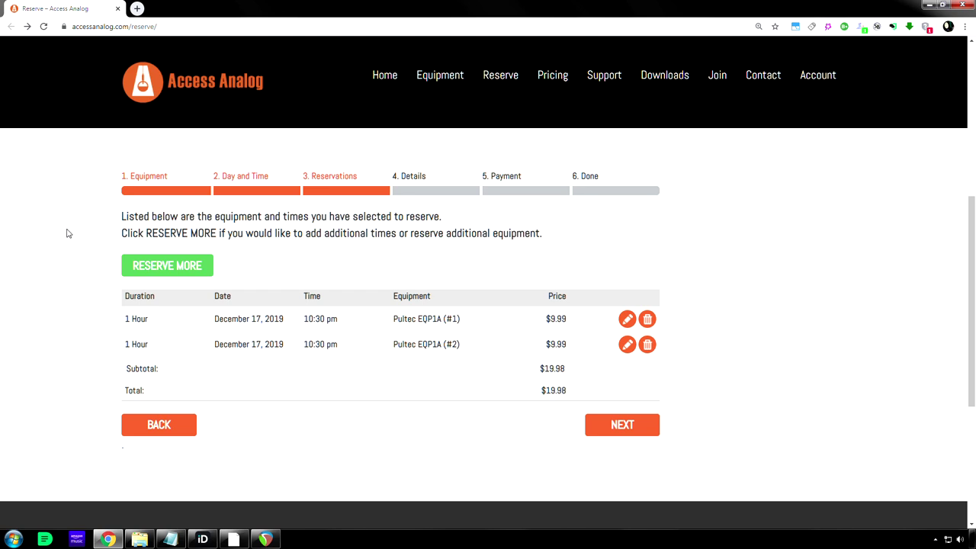
Step: Scroll through the reservation list of two 1-hour Pultec EQP1A bookings
scroll(68, 233, up, 3)
scroll(67, 233, down, 2)
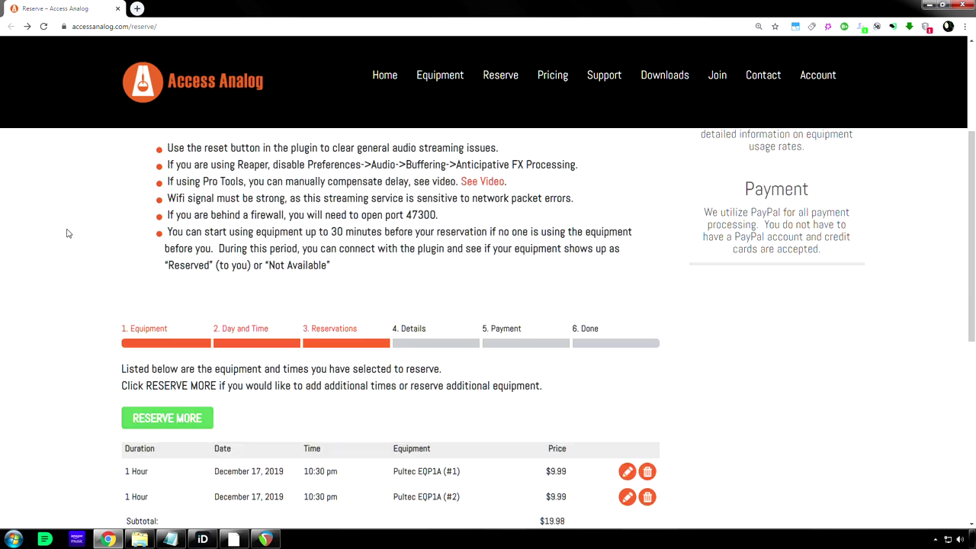
scroll(67, 234, up, 1)
scroll(67, 235, down, 3)
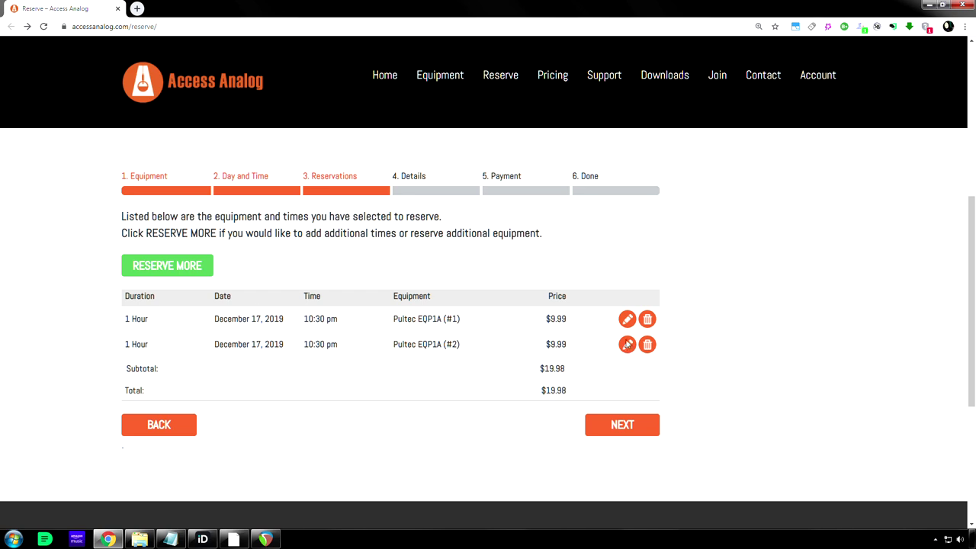
Step: Continue past the reservation list and delete the second Pultec EQP1A booking
click(616, 432)
click(647, 345)
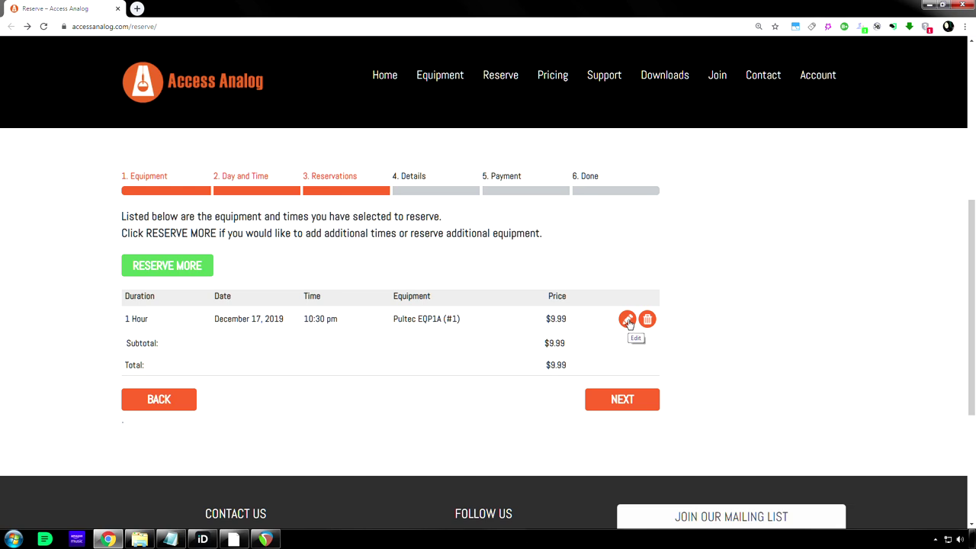
Step: Confirm the remaining booking stays Pultec EQP1A (#1) for 1 Hour, then close the browser
click(627, 320)
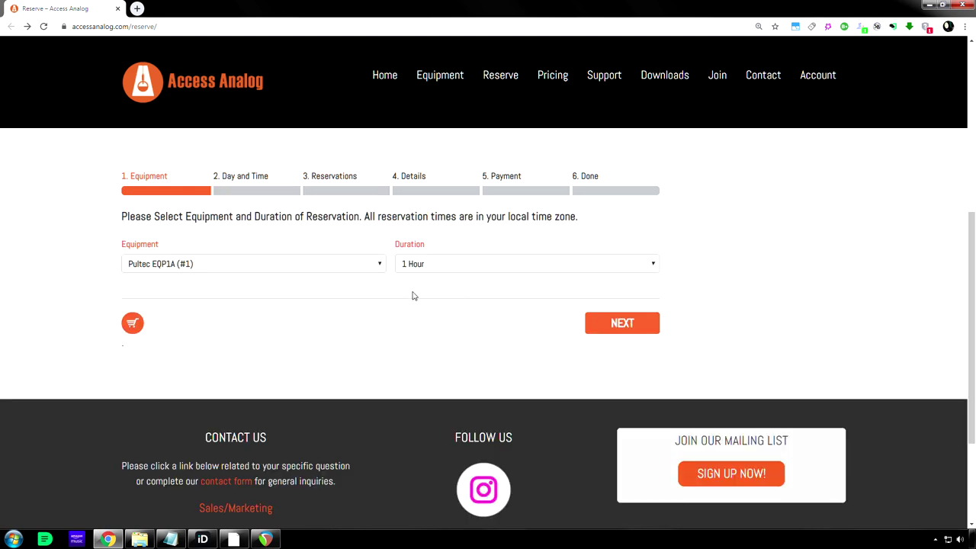
click(259, 264)
click(344, 263)
click(465, 264)
click(468, 264)
scroll(289, 298, up, 3)
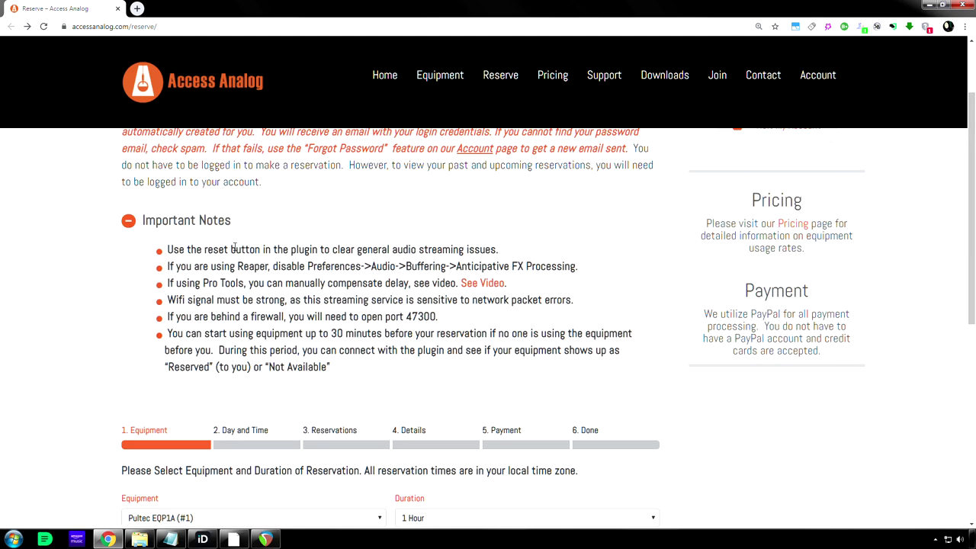
click(119, 9)
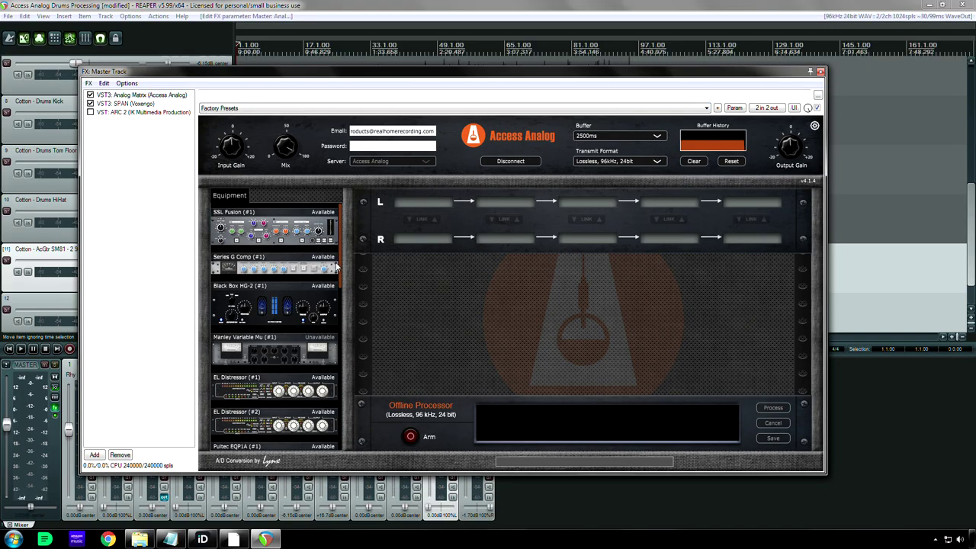
drag(339, 267, 355, 437)
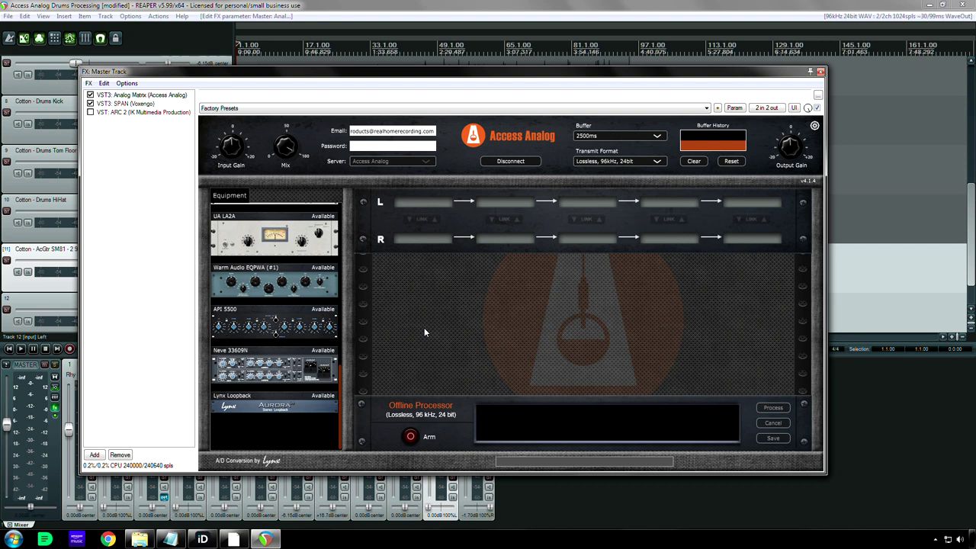
drag(343, 389, 353, 220)
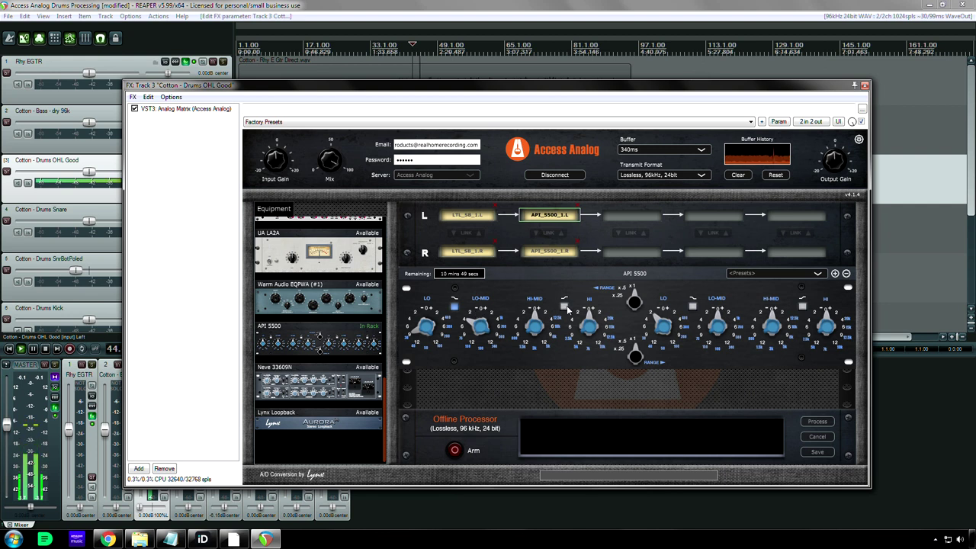
Step: Engage the HI band on the drum overhead track's API 5500
click(564, 306)
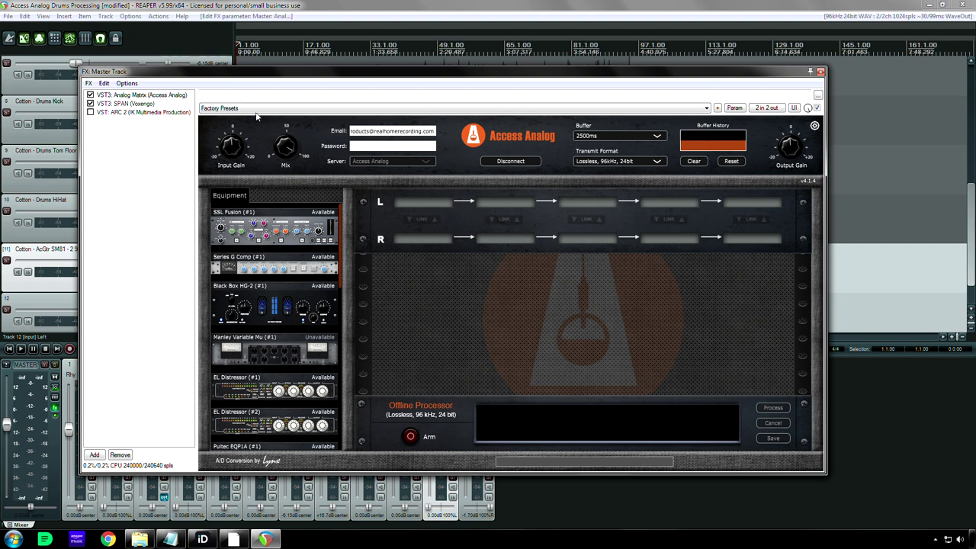
Step: Inspect the master chain's ARC 2 room correction and SPAN analyzer plugins
drag(185, 73, 329, 92)
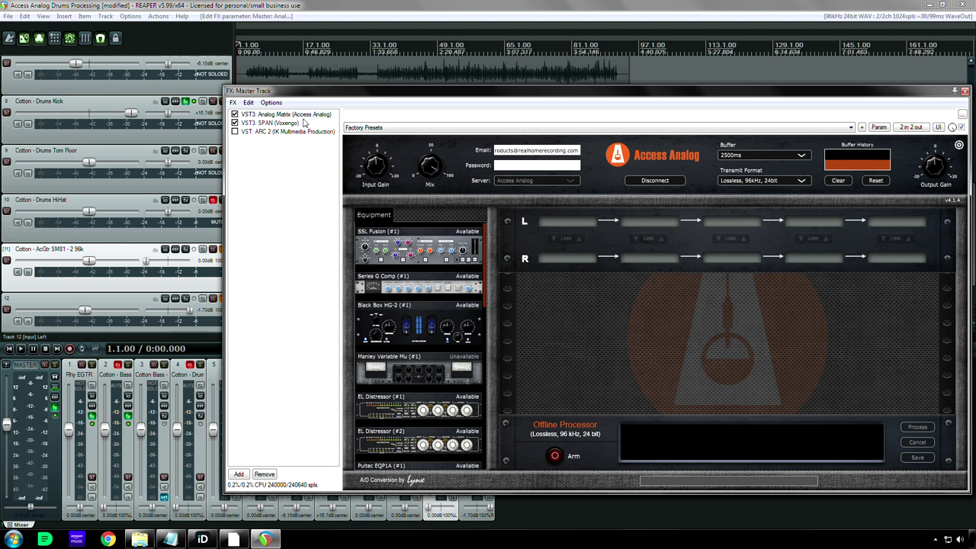
drag(342, 94, 176, 96)
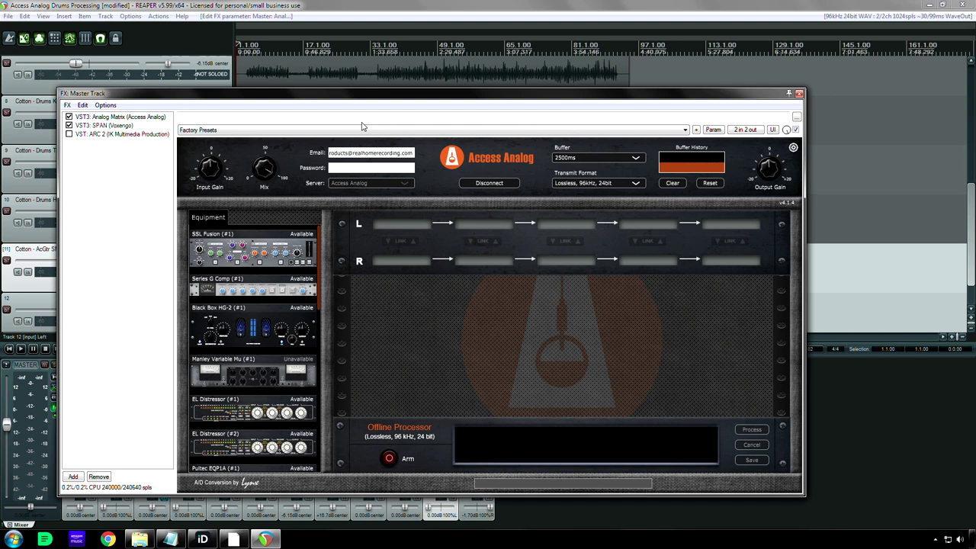
click(120, 135)
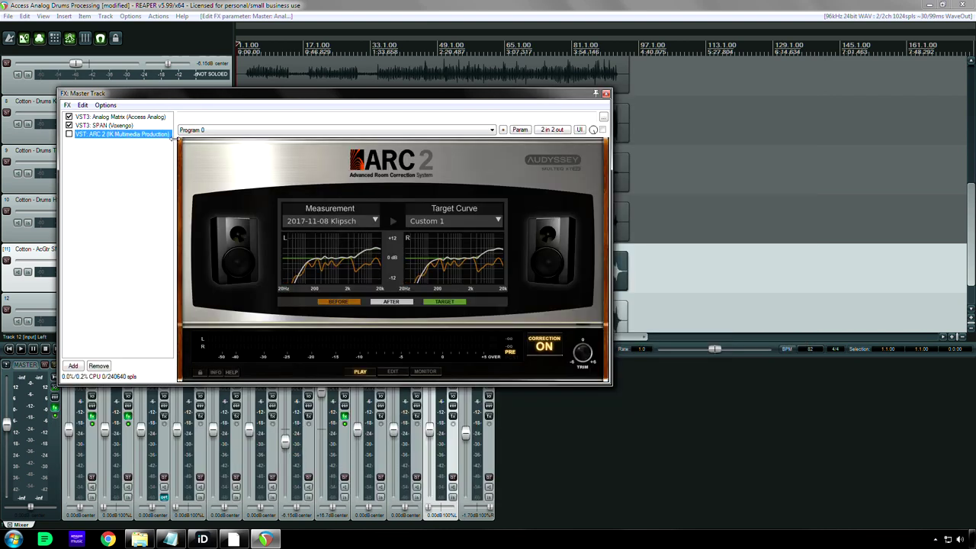
click(99, 126)
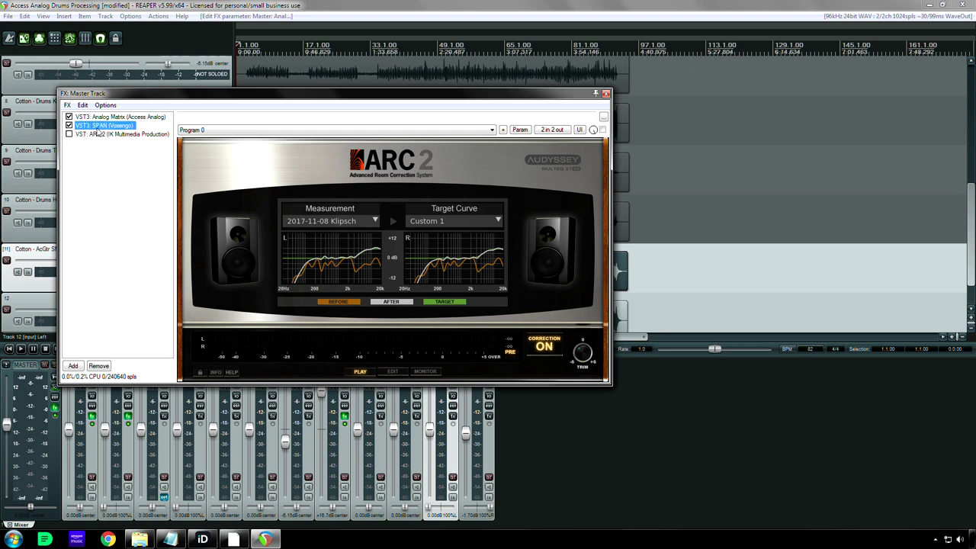
Step: Switch back to Analog Matrix, then open the Cotton - Drums Kick track's PuremGain and PINK3EQ chain
click(113, 117)
drag(182, 95, 247, 138)
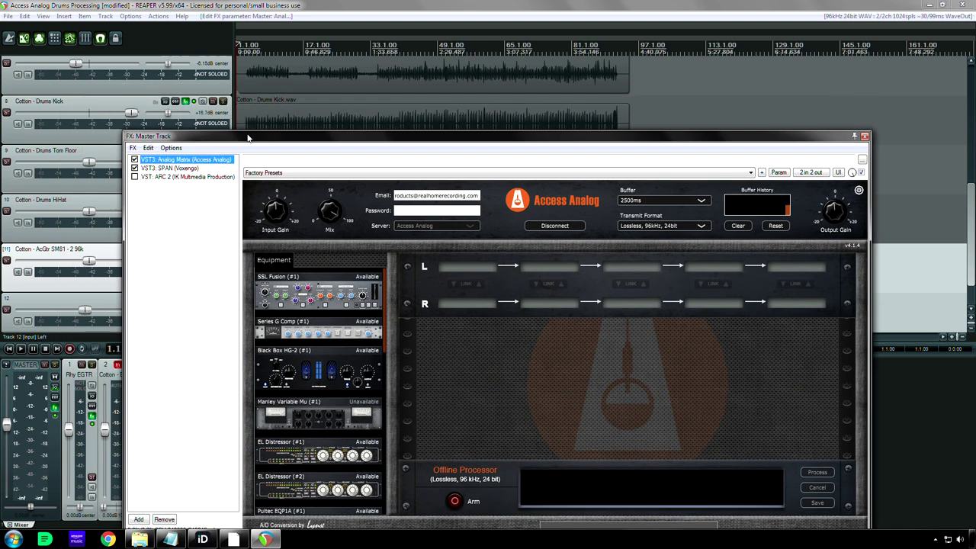
click(185, 103)
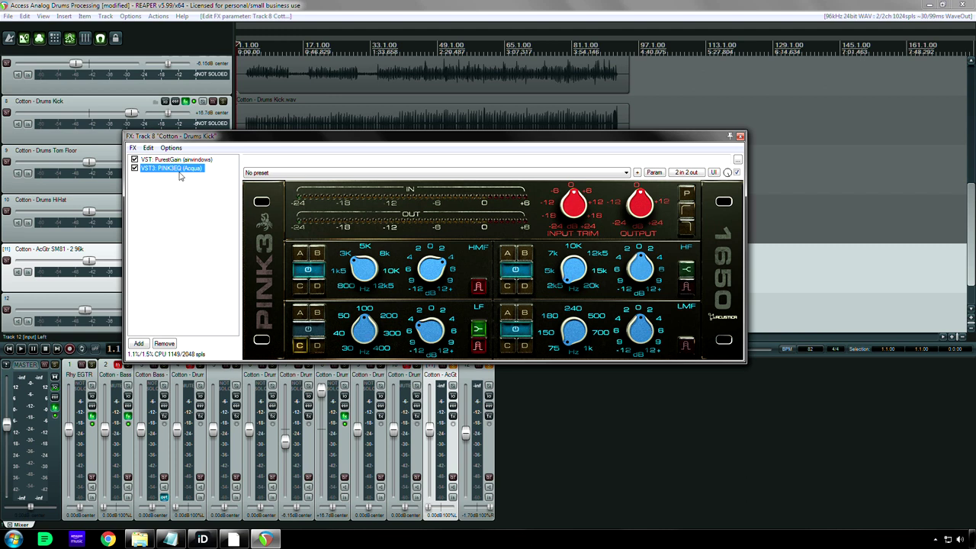
Step: Close the kick effects and glance at the Cotton - Bass - dry 96k track's effects
click(740, 135)
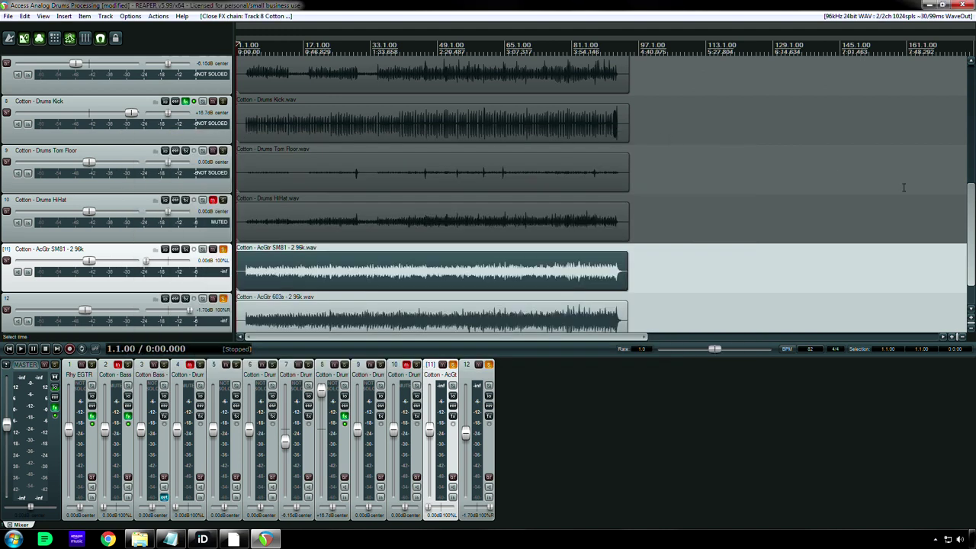
scroll(947, 186, up, 6)
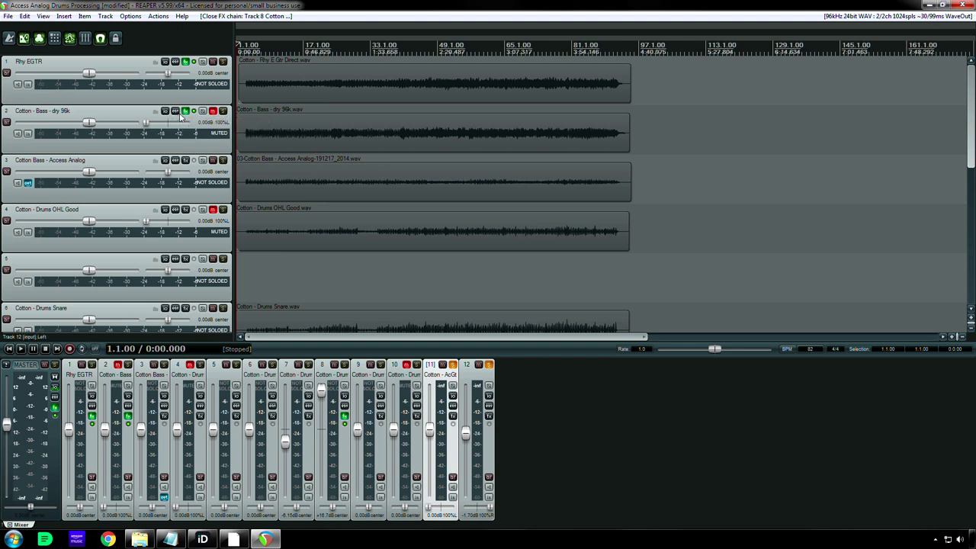
click(185, 111)
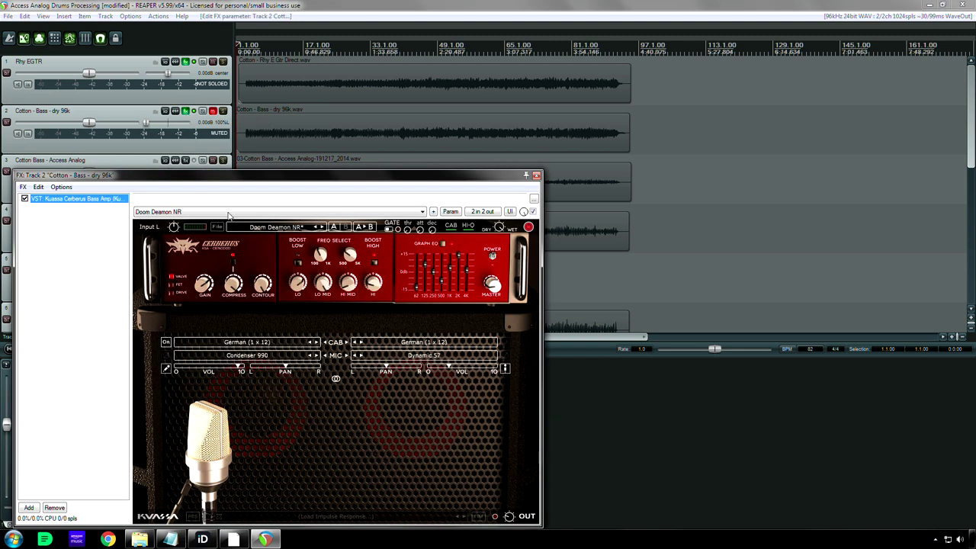
click(536, 176)
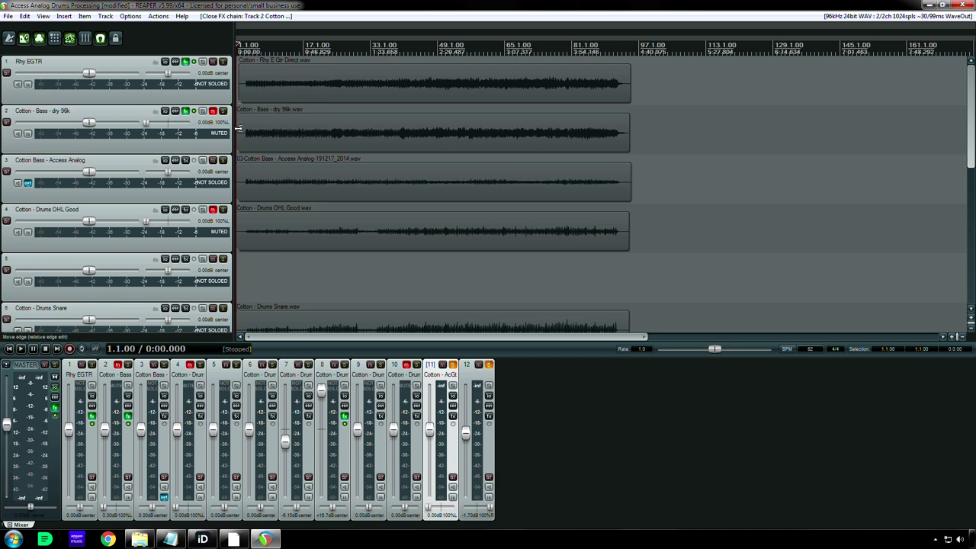
Step: Inspect the Rhy EGTR chain's Kuassa amp and PINK3EQ, then reopen the master track's Analog Matrix
click(186, 63)
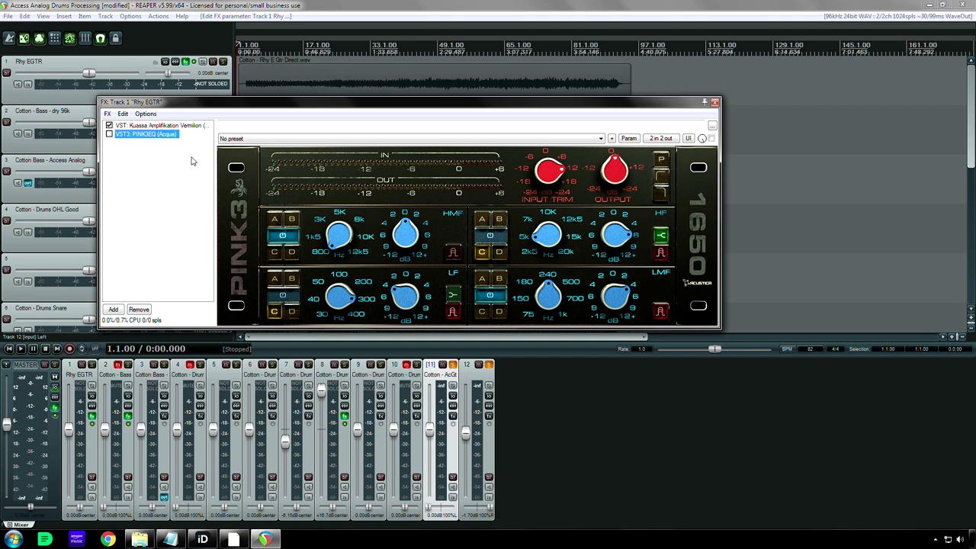
click(152, 127)
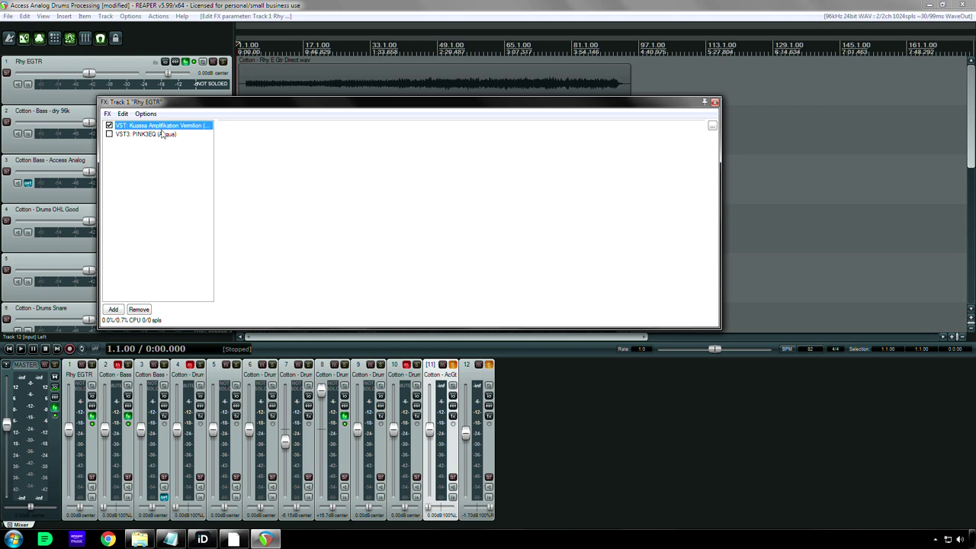
click(142, 135)
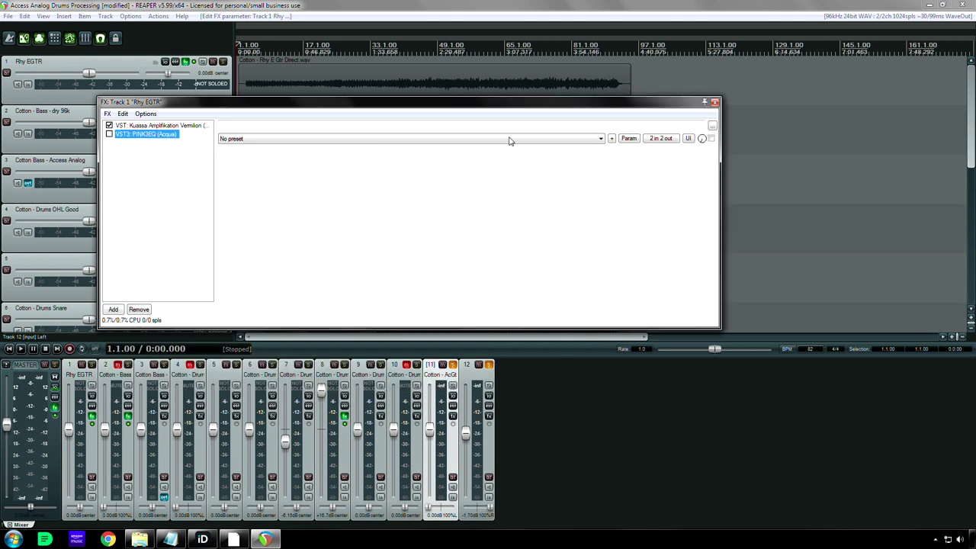
click(714, 98)
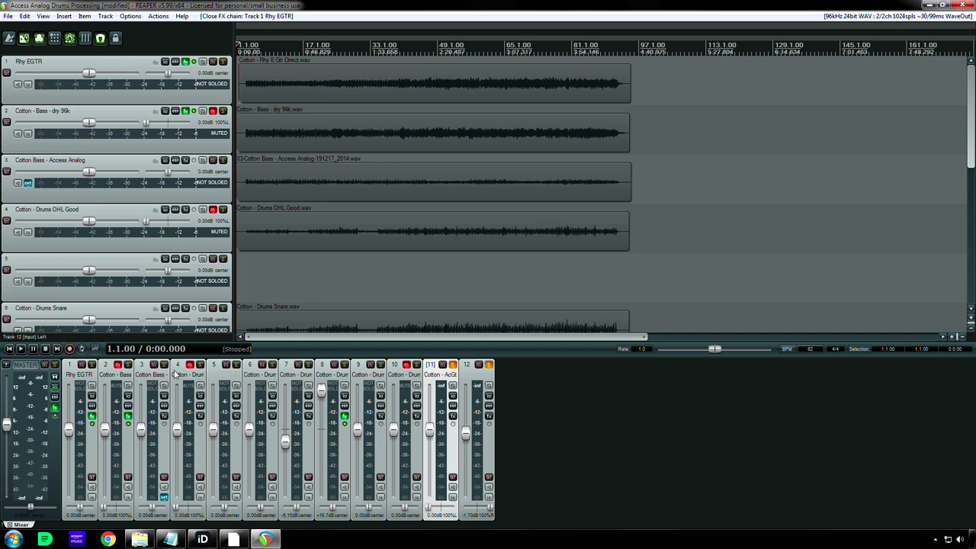
click(55, 407)
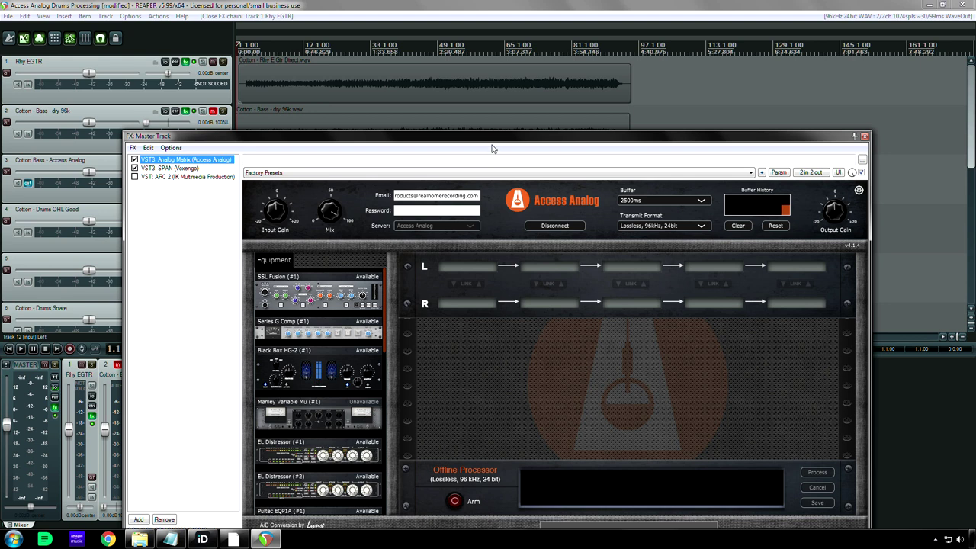
Step: Move the FX: Master Track window up and to the left
drag(490, 140, 446, 92)
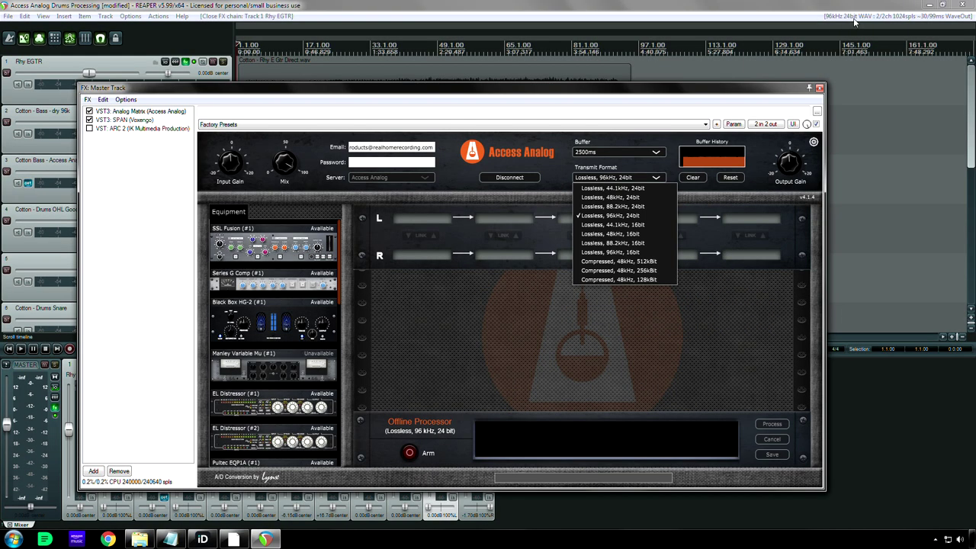
Step: Check the project settings, then try Lossless 44.1kHz and 48kHz 24bit transmit formats
click(8, 16)
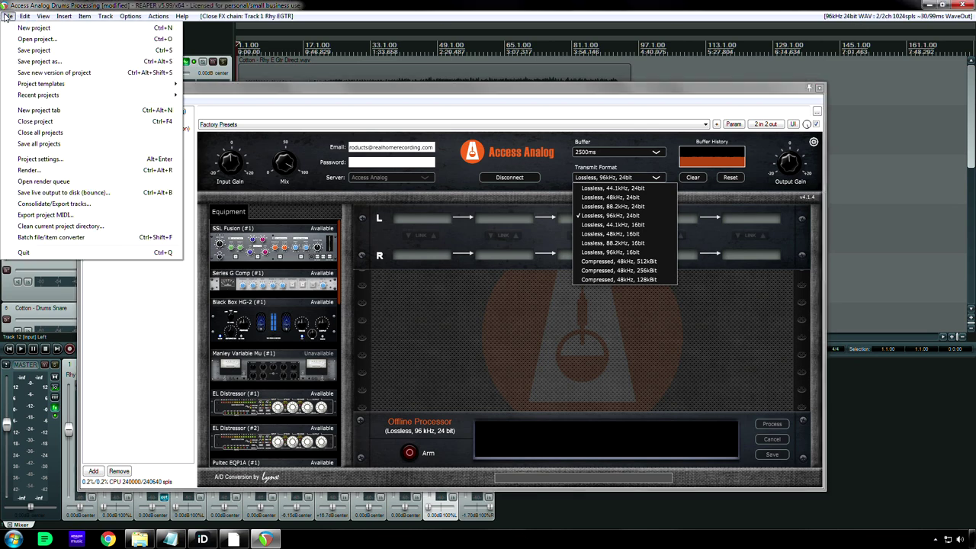
click(42, 159)
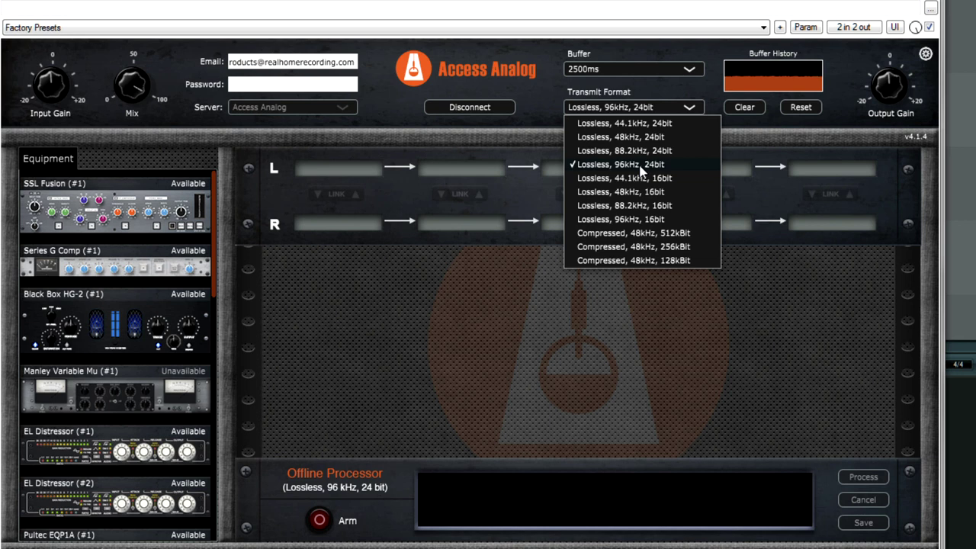
click(639, 125)
click(641, 111)
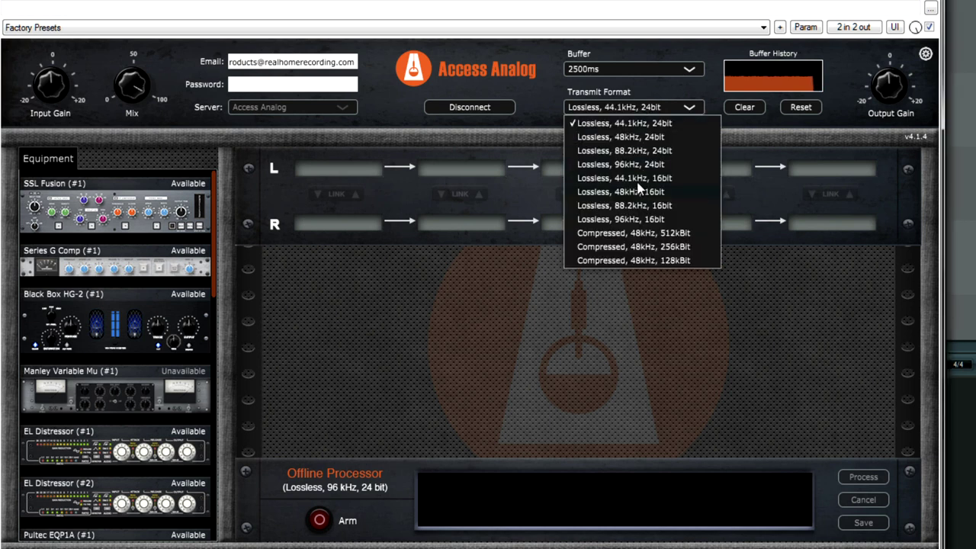
click(644, 140)
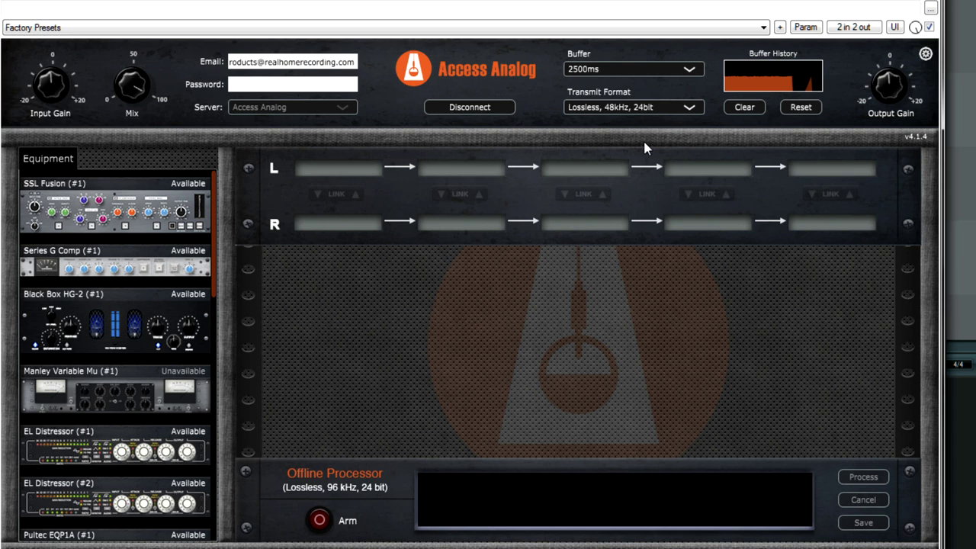
Step: Keep the buffer at 2500ms and set the transmit format to Compressed, 48kHz, 128kBit
click(618, 68)
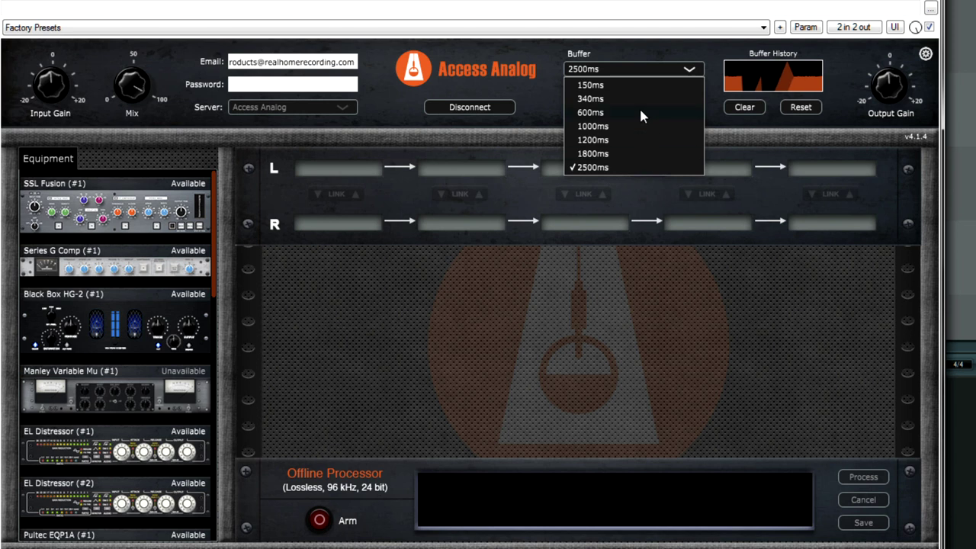
click(610, 56)
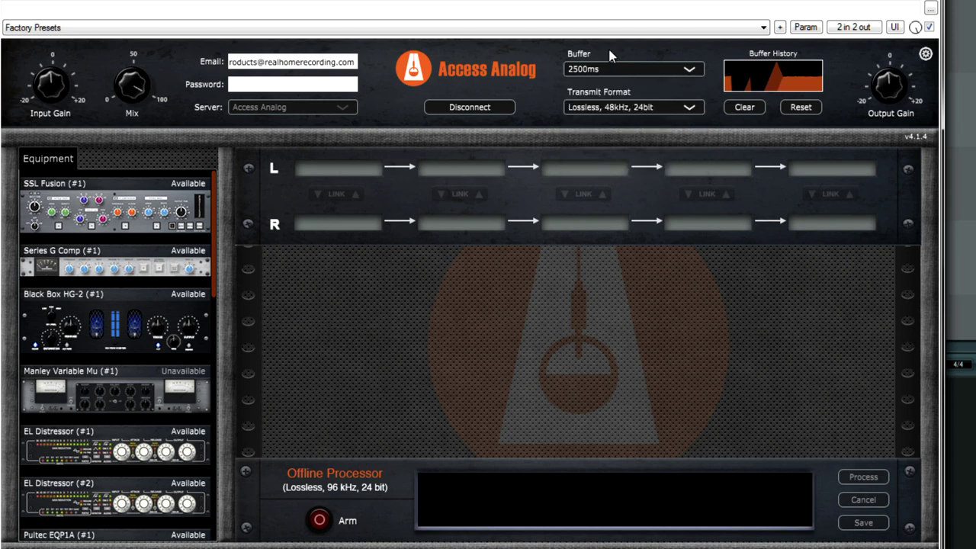
click(636, 107)
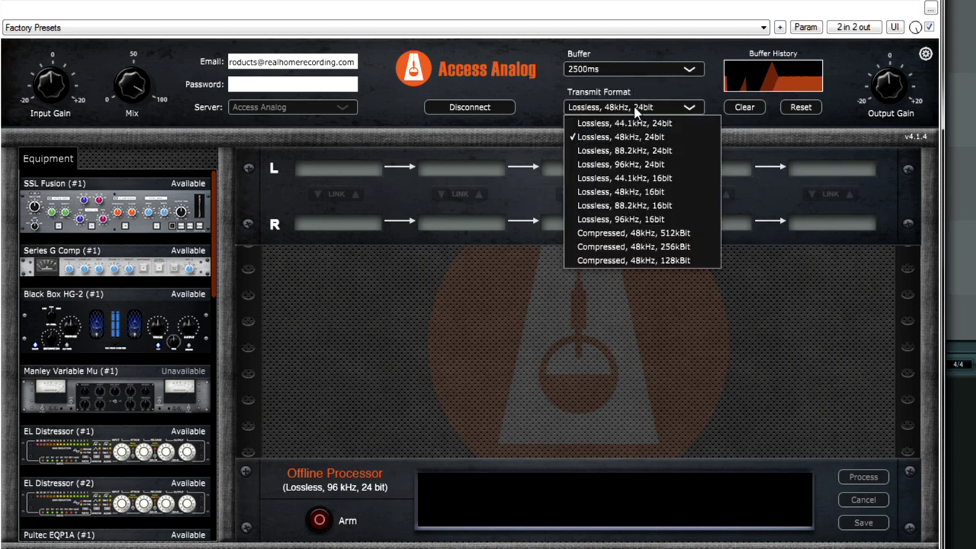
click(666, 260)
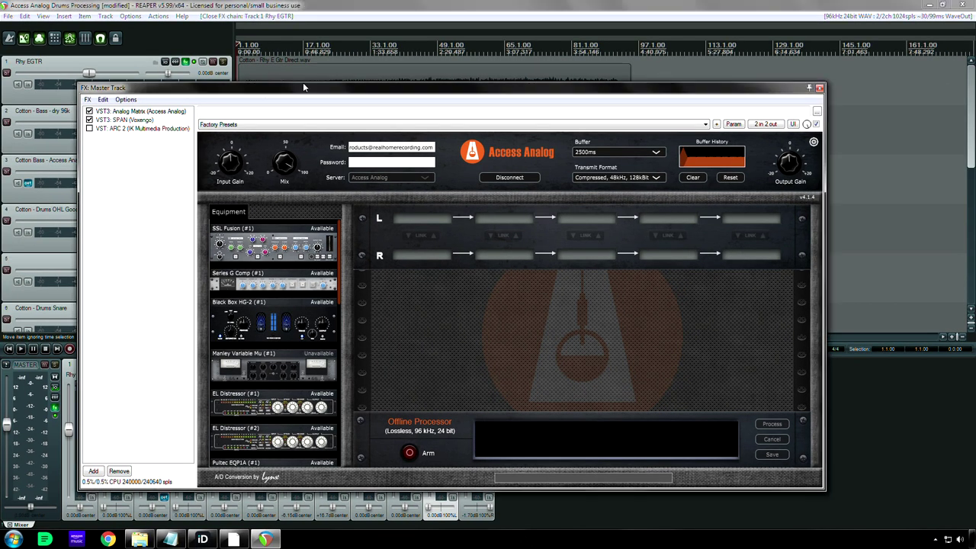
Step: Slide the FX window aside to view the tracks, then move it back
drag(304, 87, 561, 61)
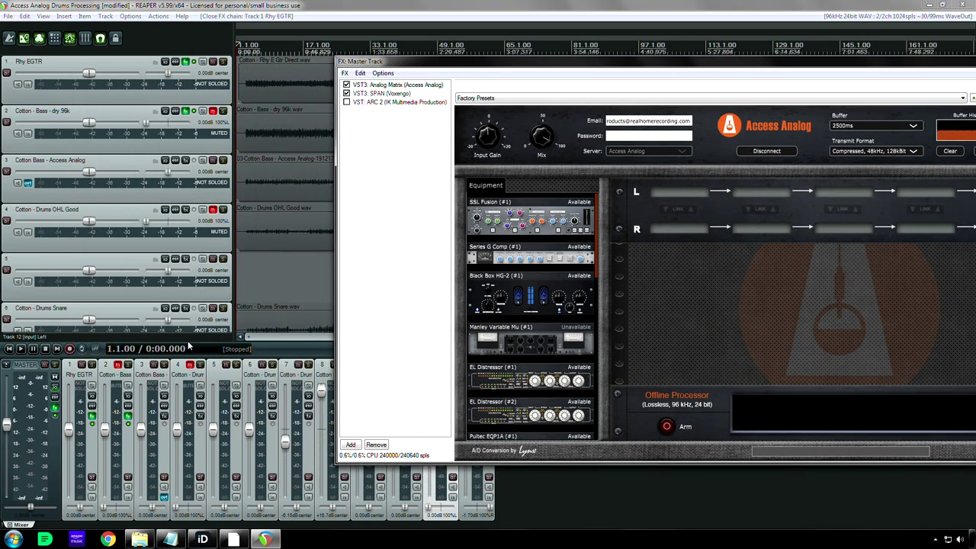
drag(534, 61, 338, 59)
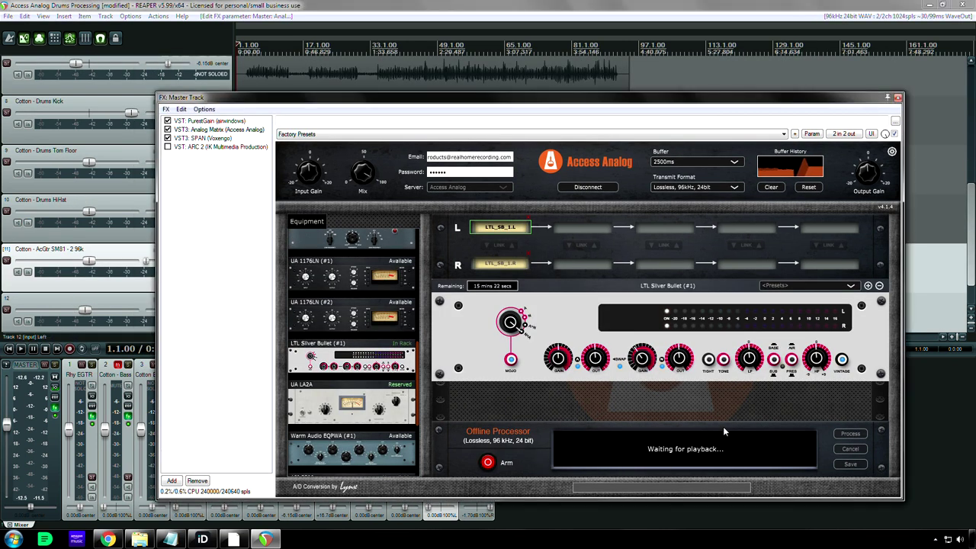
Step: Start playback to capture the mix through the LTL Silver Bullet, then submit it for processing
key(space)
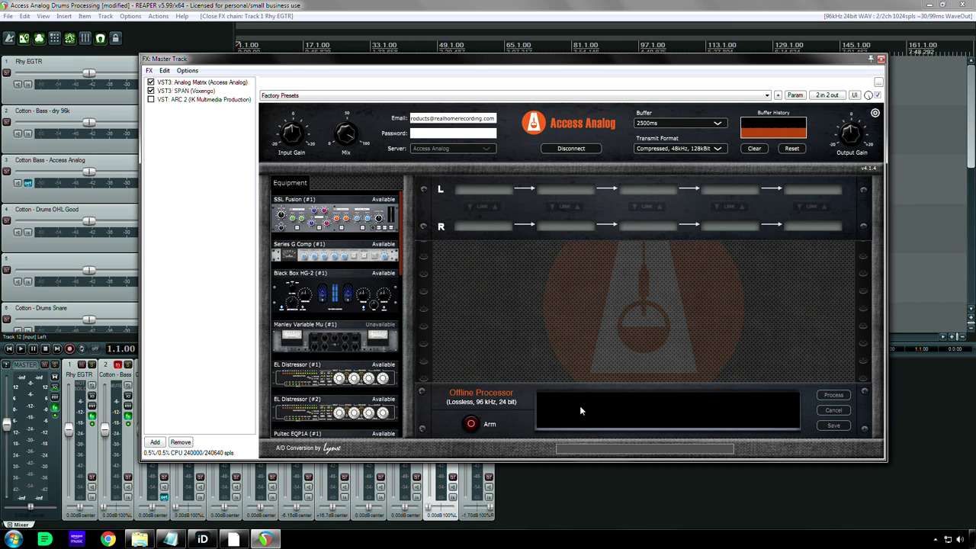
drag(483, 59, 382, 115)
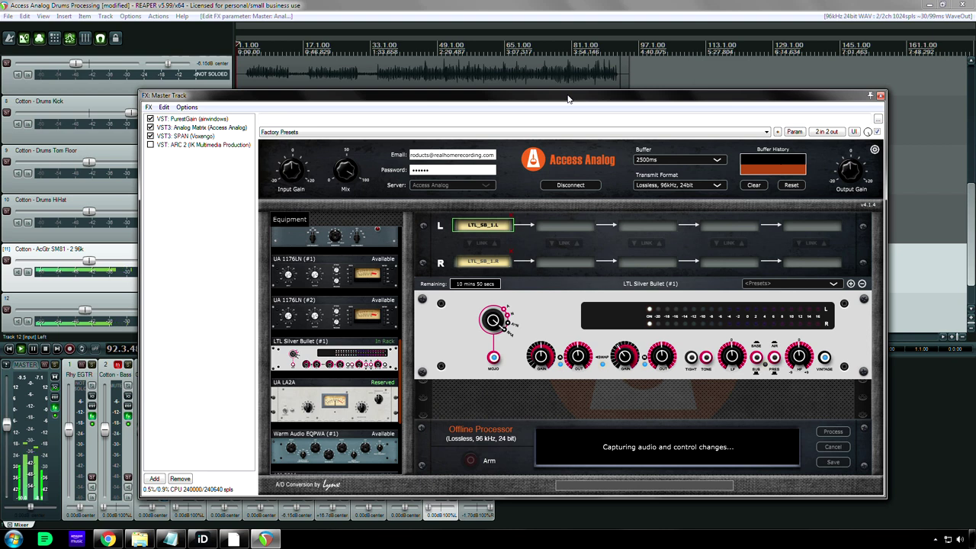
click(834, 431)
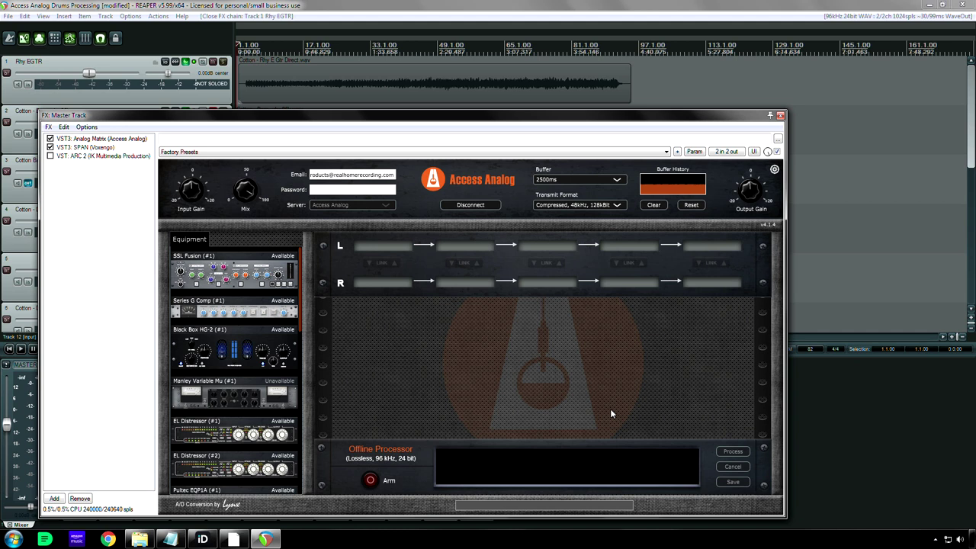
click(589, 183)
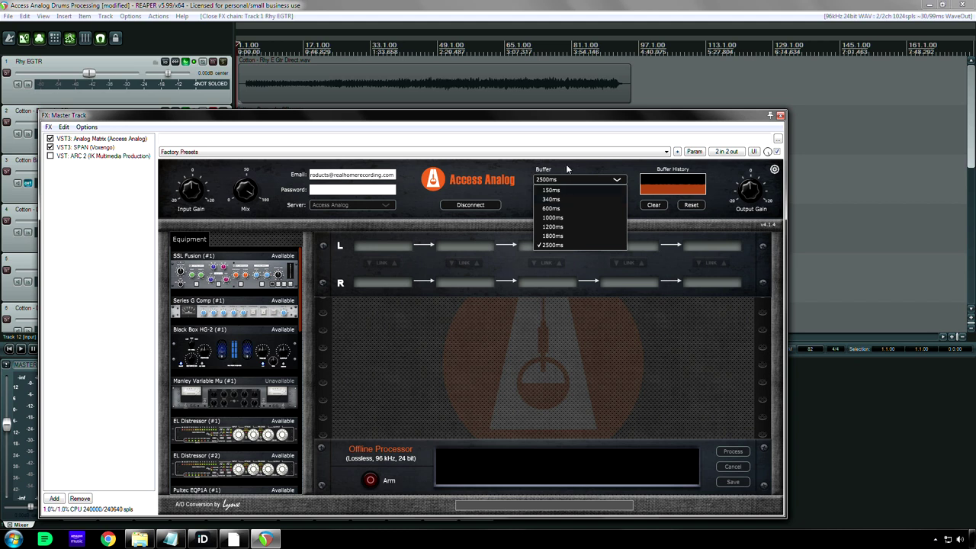
Step: Leave Buffer on 2500ms and show the Transmit Format choices
click(615, 181)
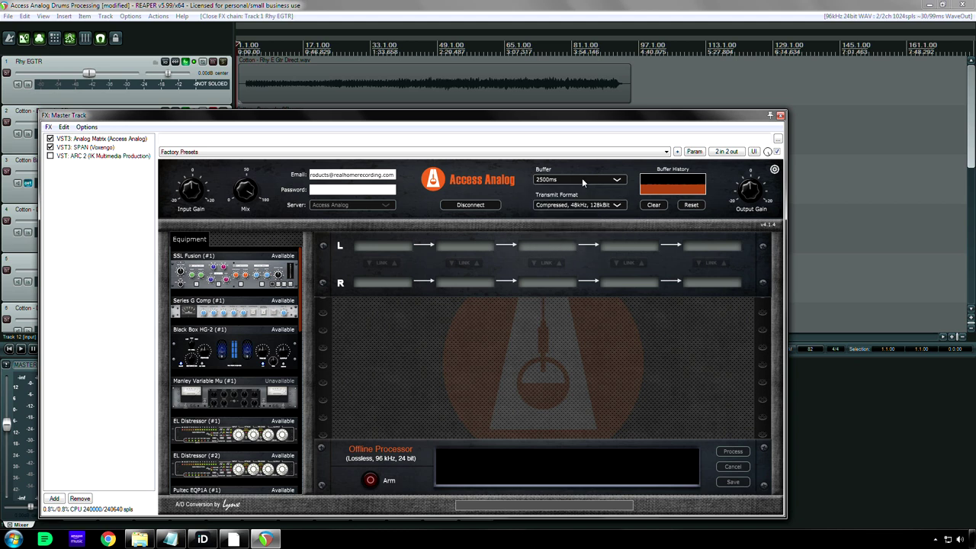
click(585, 205)
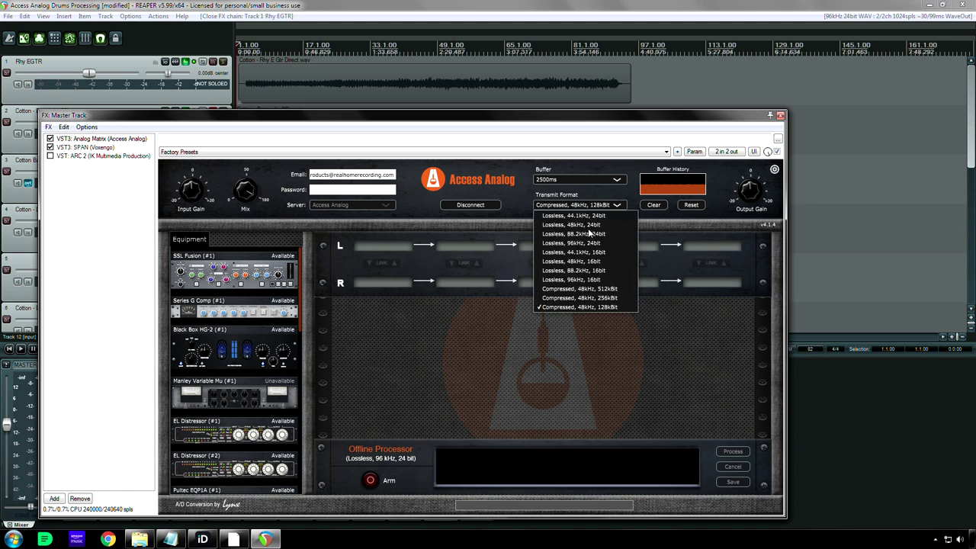
Step: Keep the Transmit Format at Compressed, 48kHz, 128kBit and close the list
click(604, 306)
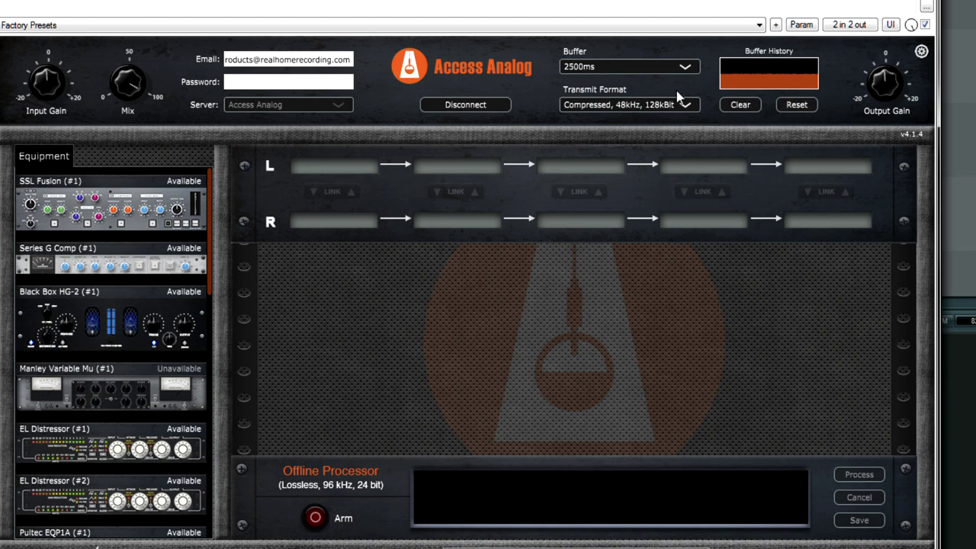
Step: Leave the Buffer setting at 2500ms and clear the Buffer History display
click(635, 68)
click(635, 68)
click(753, 110)
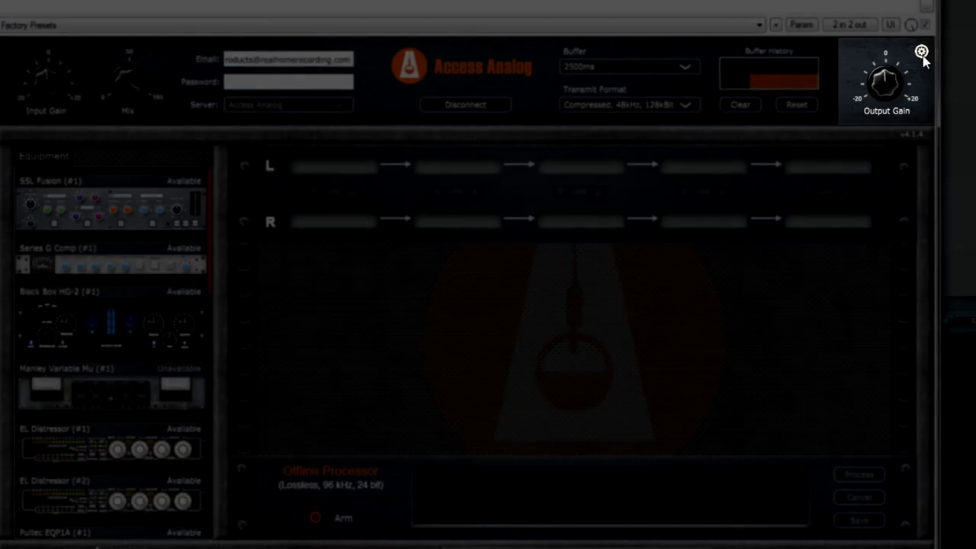
click(922, 53)
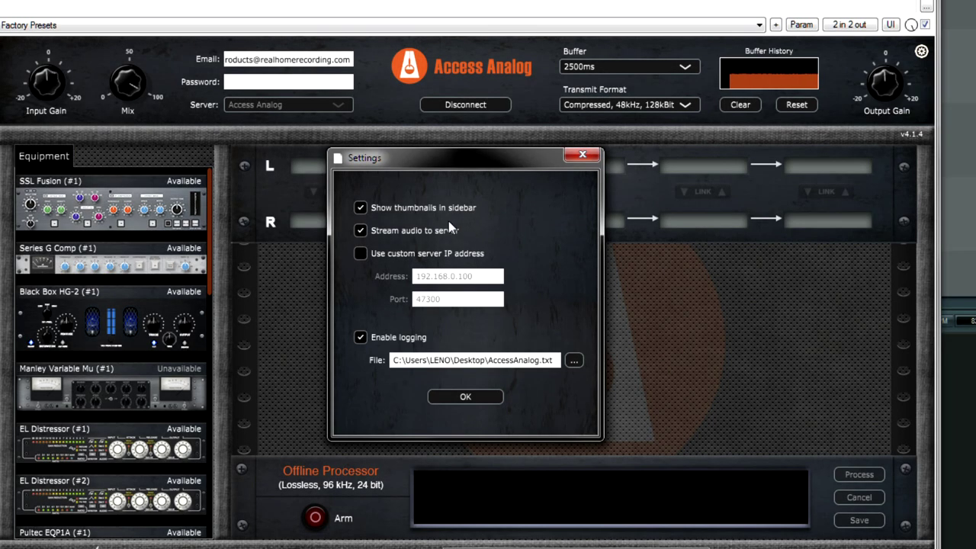
click(443, 210)
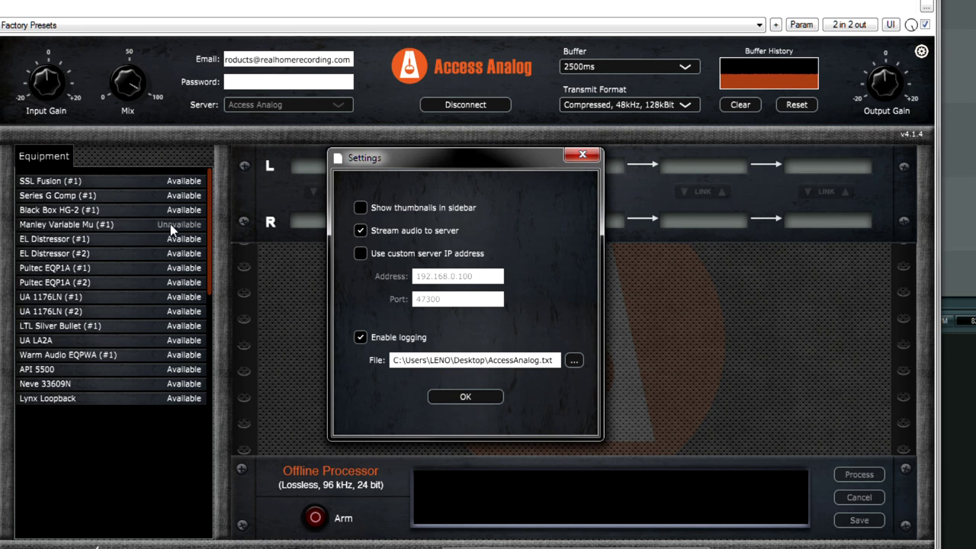
click(410, 231)
click(577, 163)
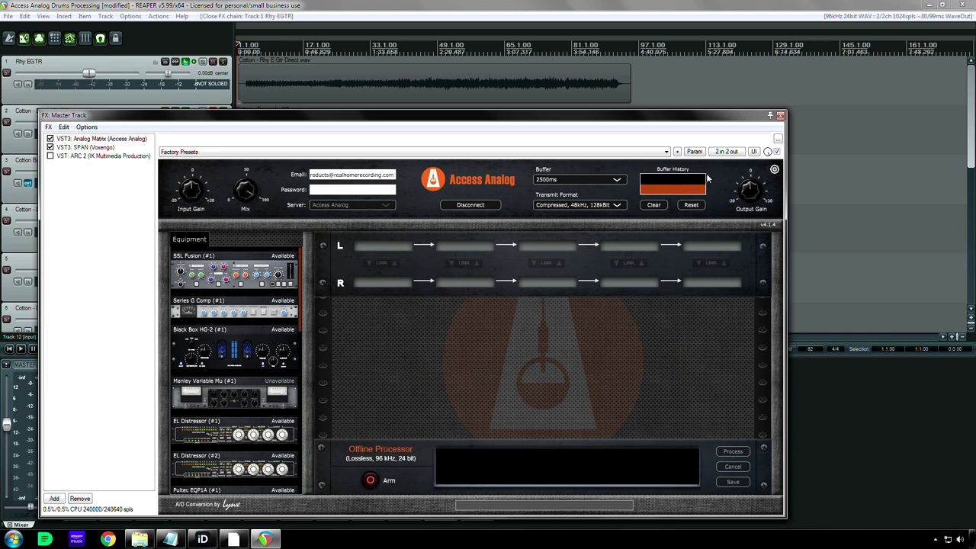
Step: Check the Access Analog settings without changes, then move the FX: Master Track window right
click(774, 169)
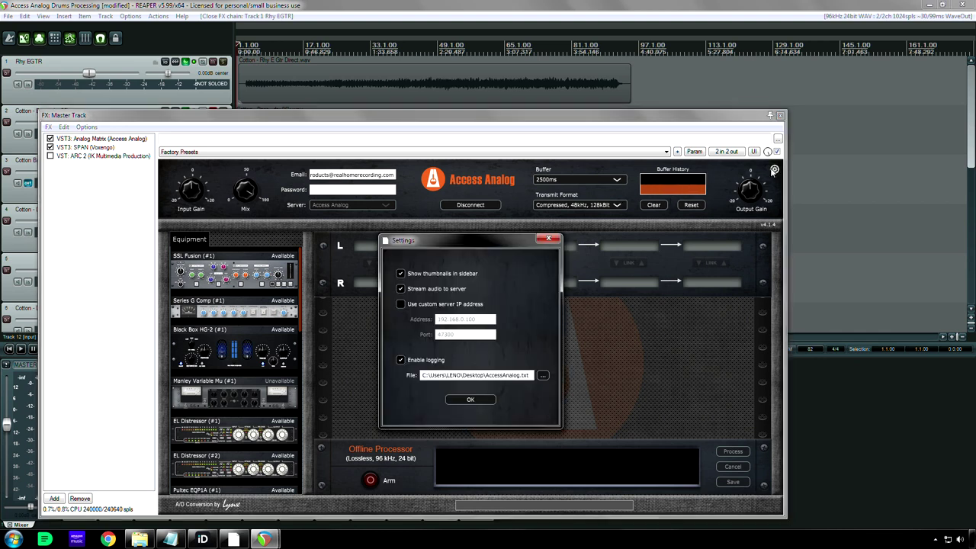
click(548, 239)
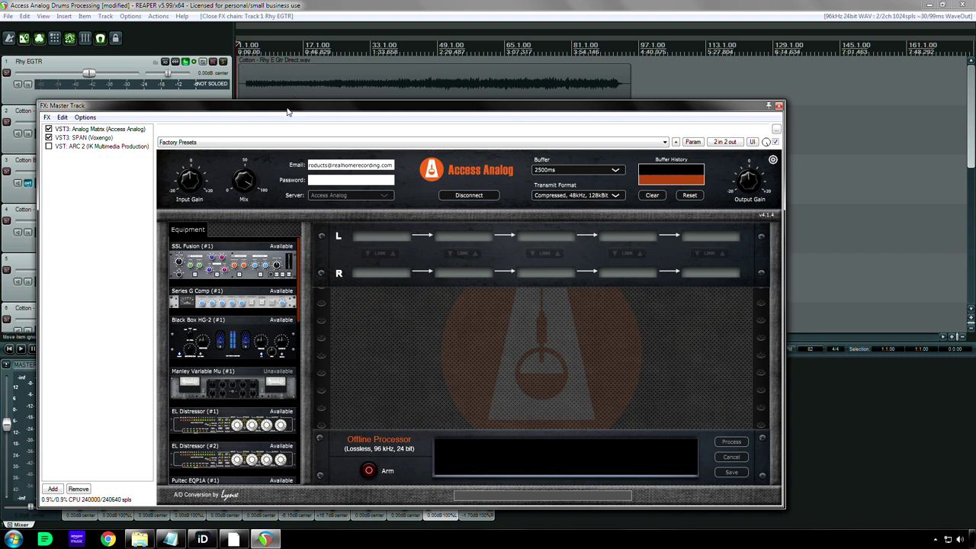
drag(288, 113, 436, 94)
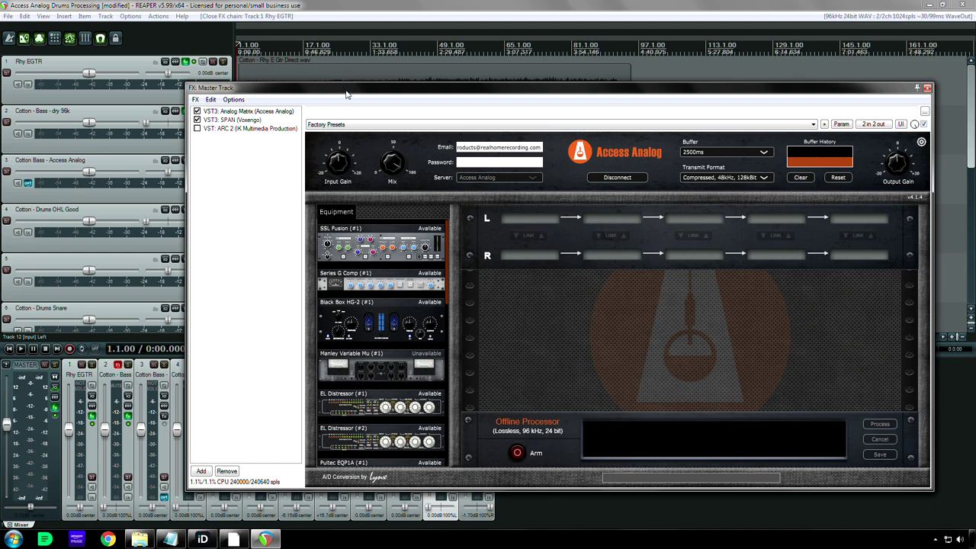
drag(367, 90, 469, 194)
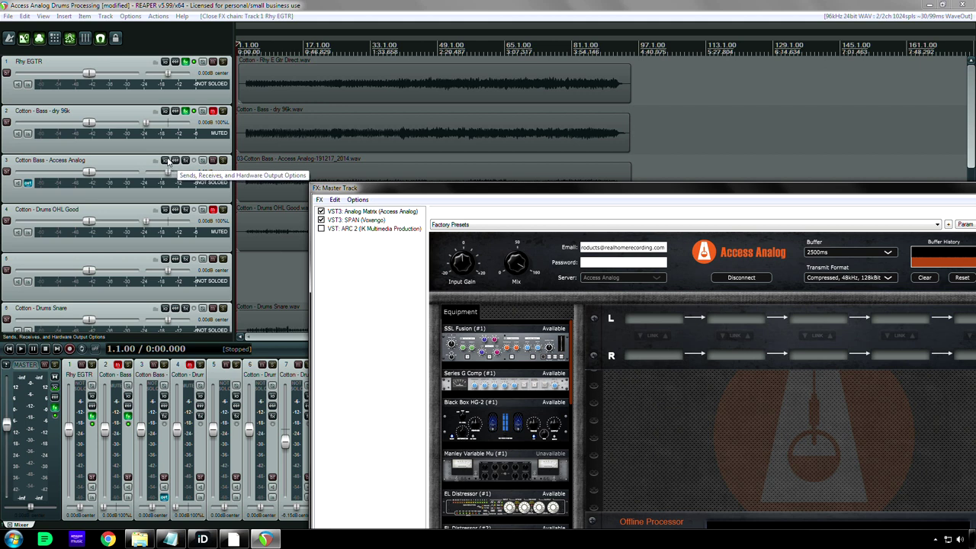
Step: Add track 13 with a receive from 2: Cotton - Bass - dry 96k
drag(423, 190, 671, 155)
double_click(506, 404)
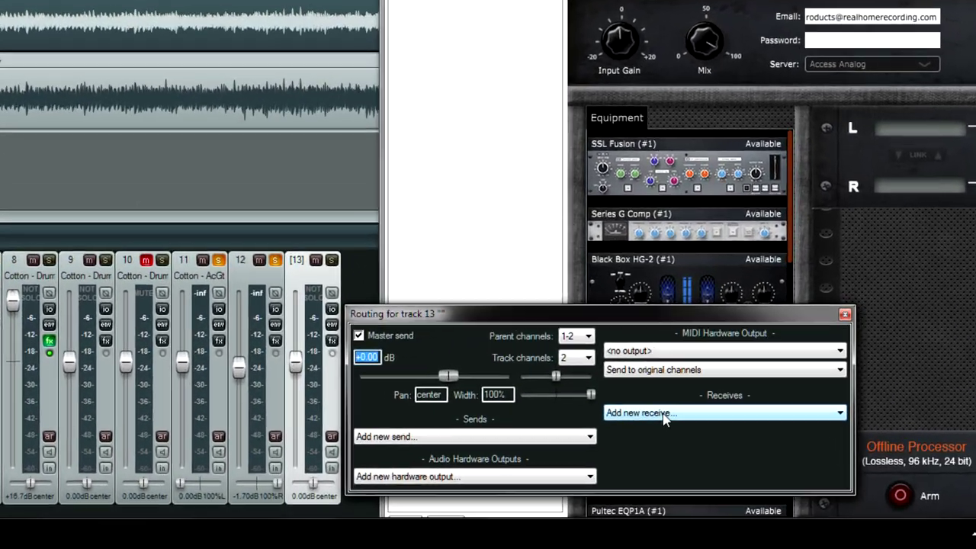
click(736, 463)
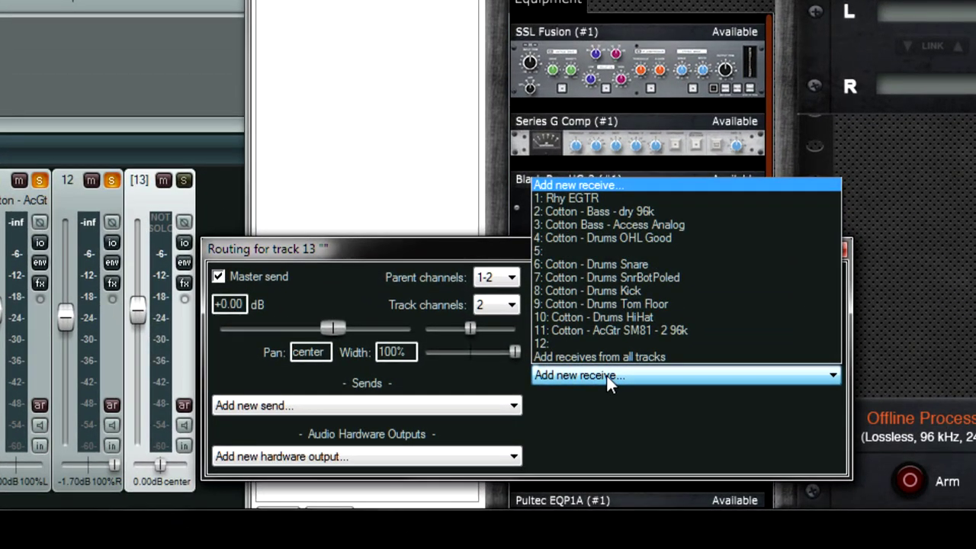
click(635, 213)
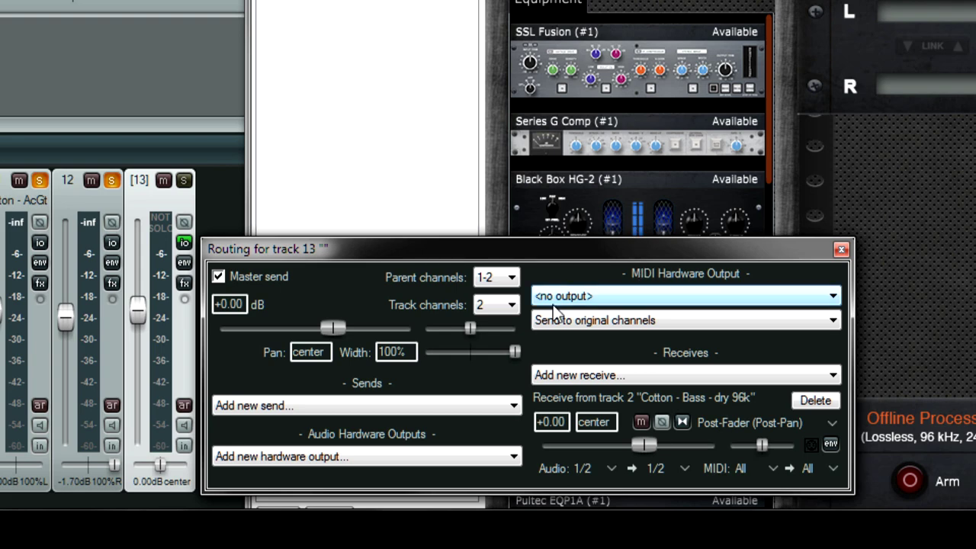
click(841, 249)
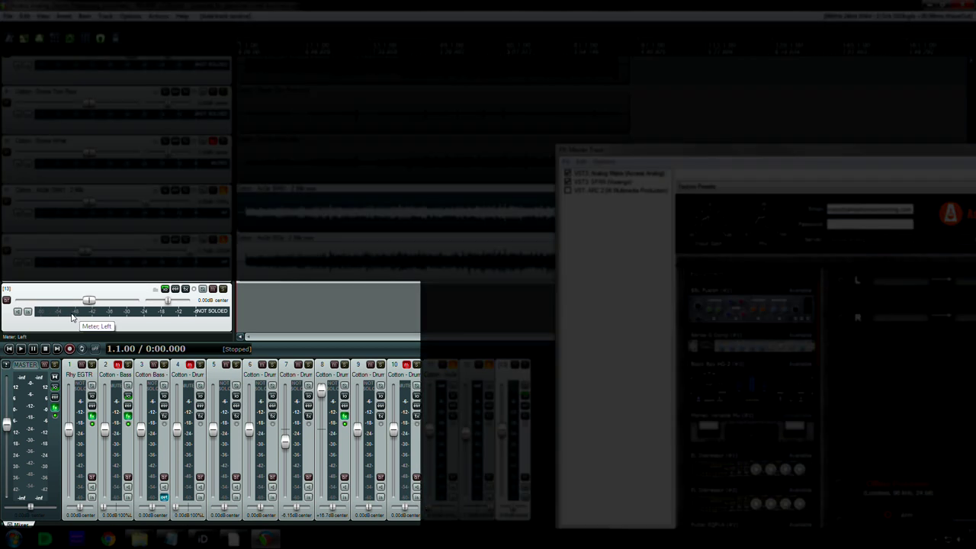
Step: Set track 13's input to Record: output (stereo), arm it, and return to the project start
click(73, 315)
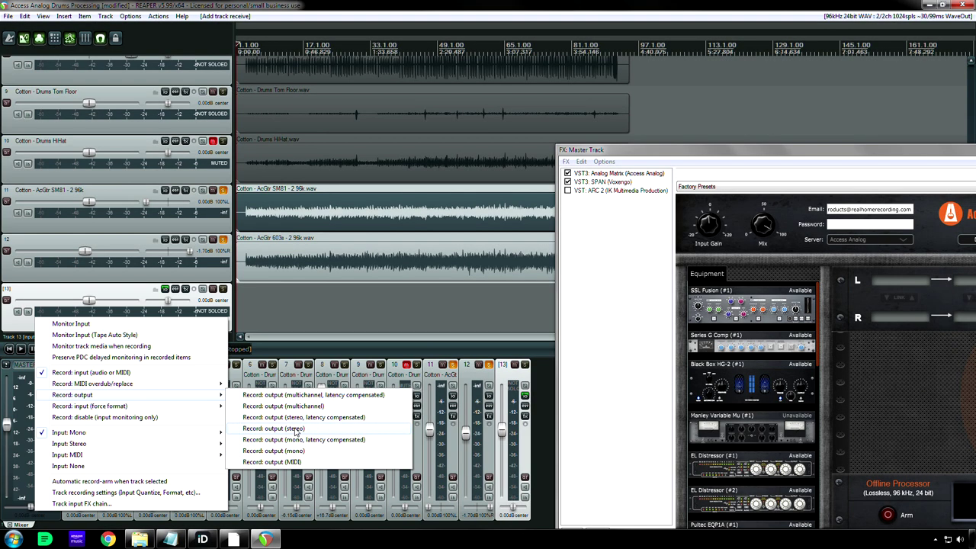
click(296, 429)
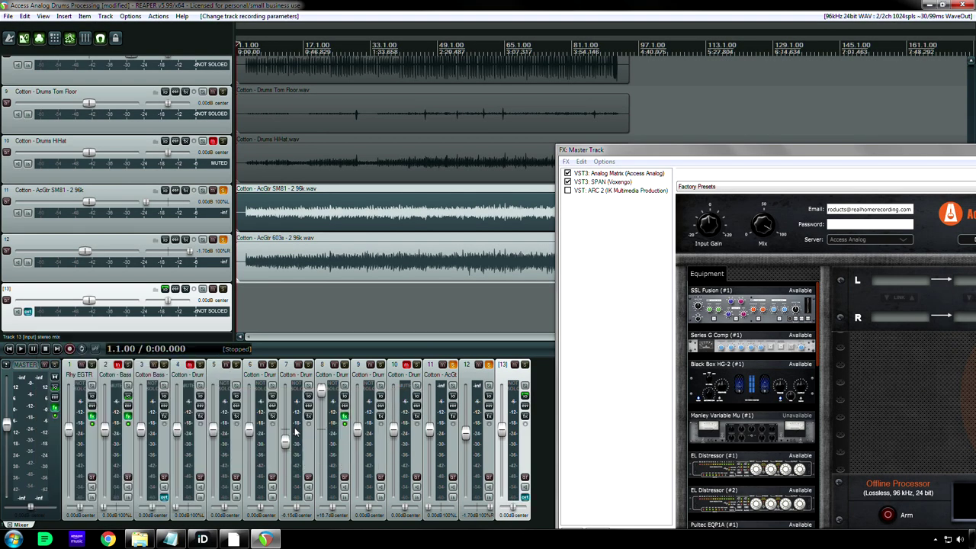
click(8, 302)
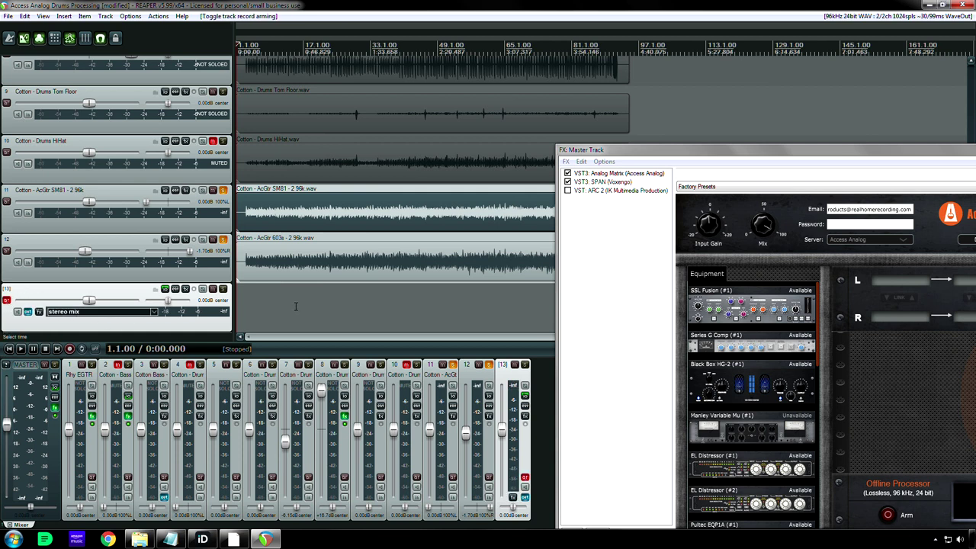
click(296, 307)
key(Home)
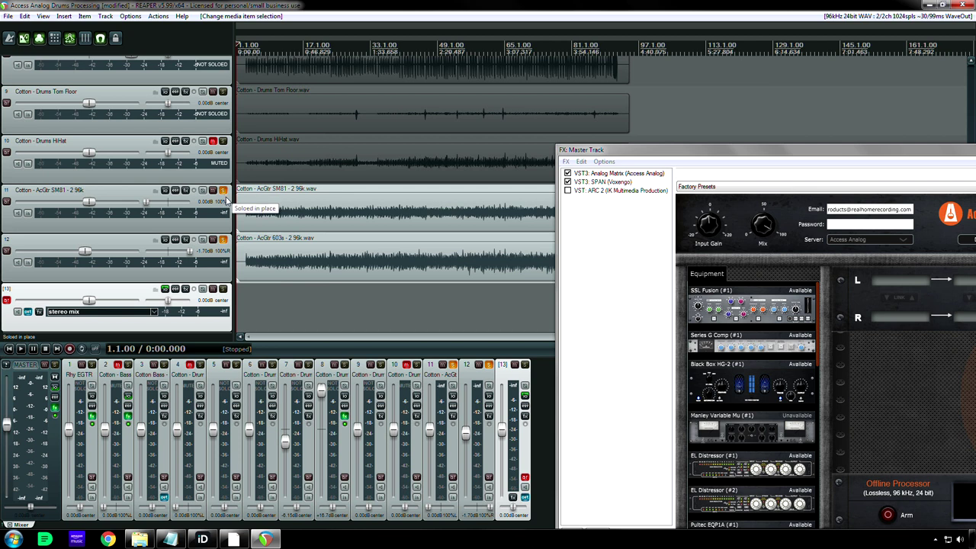
Step: Select all tracks and bypass the master FX chain (Analog Matrix, SPAN, ARC 2)
click(412, 378)
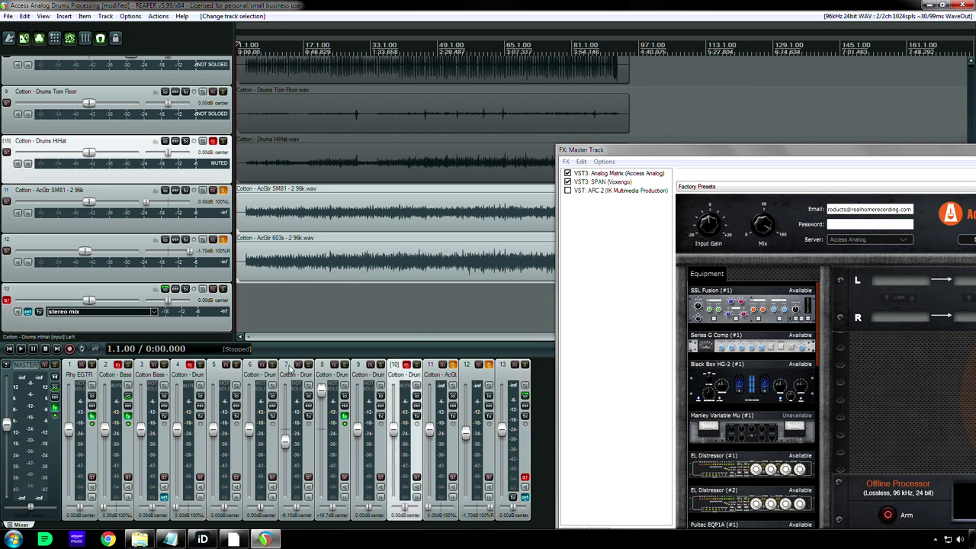
click(113, 380)
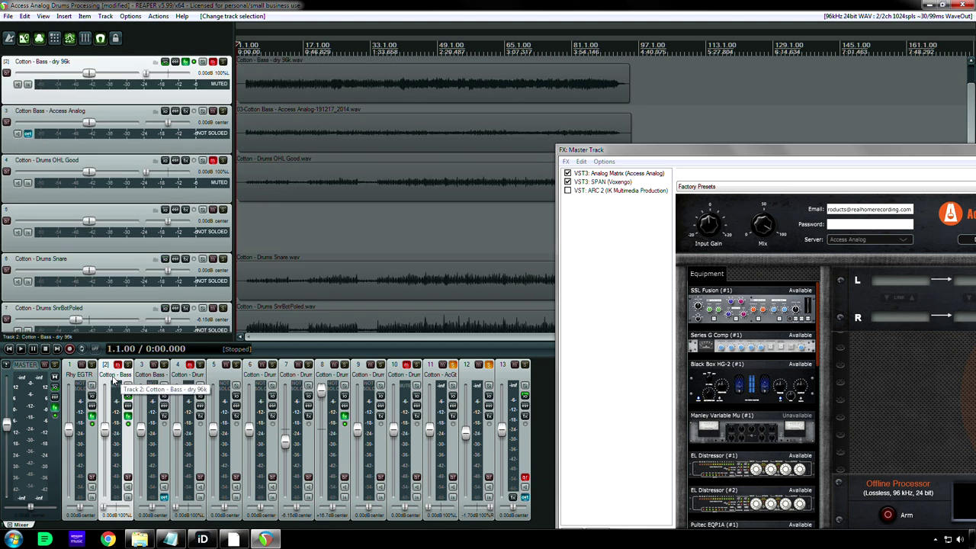
key(ctrl+a)
click(54, 416)
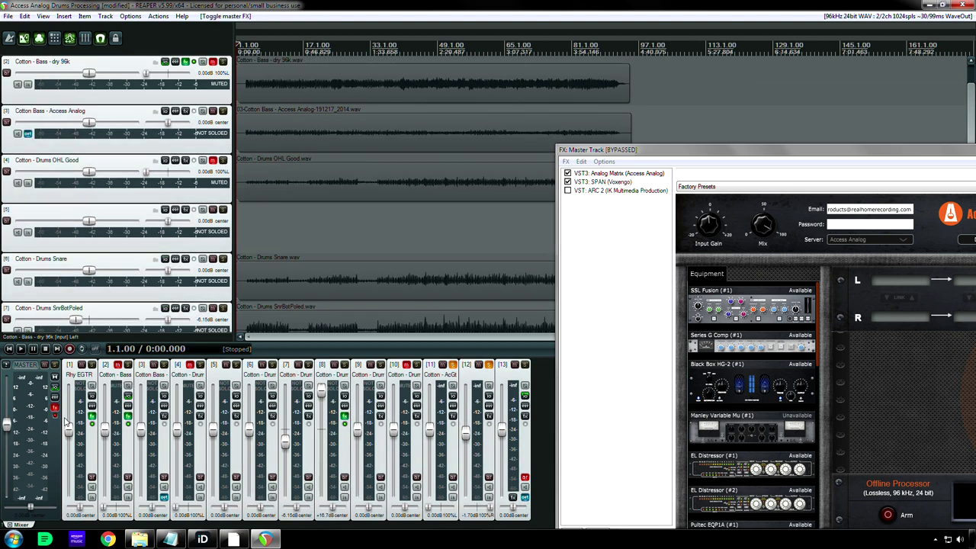
click(366, 377)
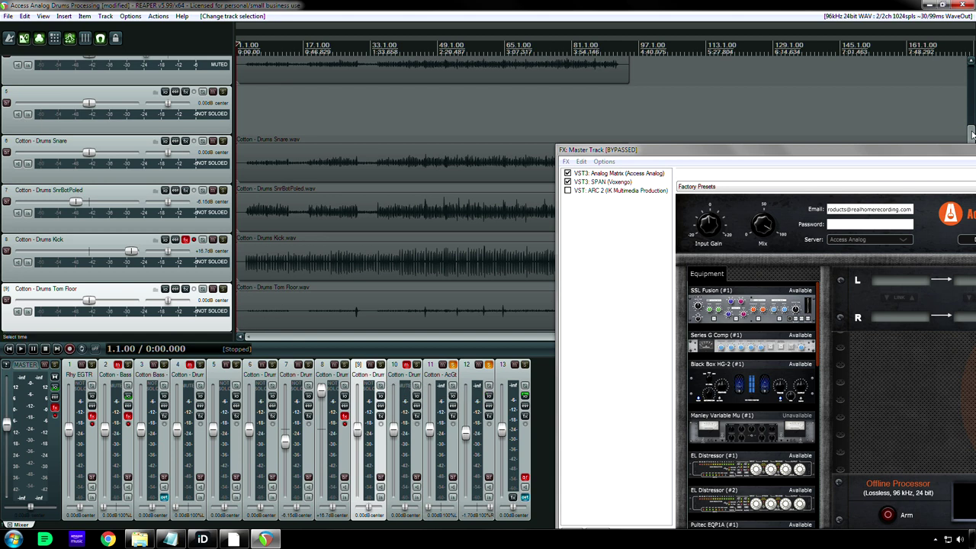
Step: Scroll down to track 13, return the cursor to the start, and close the master FX window
drag(972, 134, 972, 228)
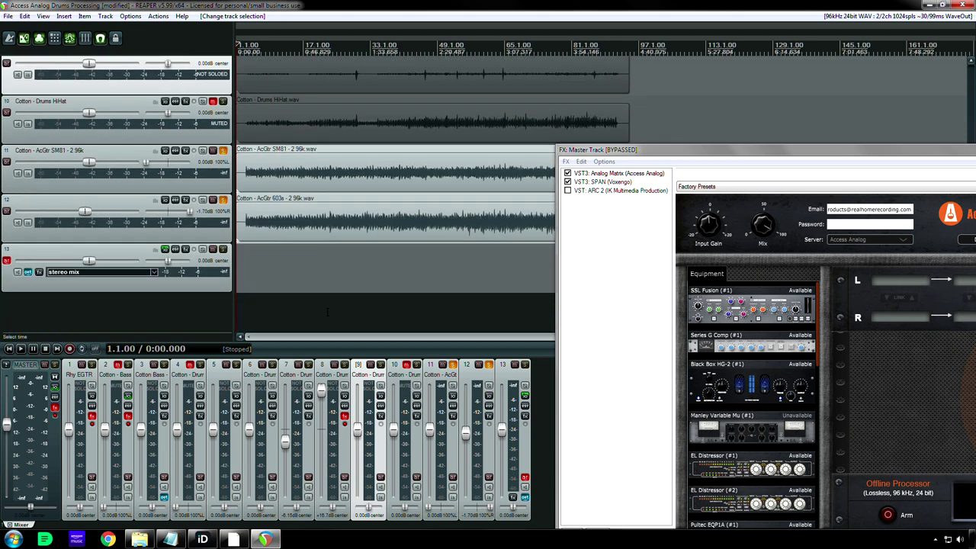
click(299, 291)
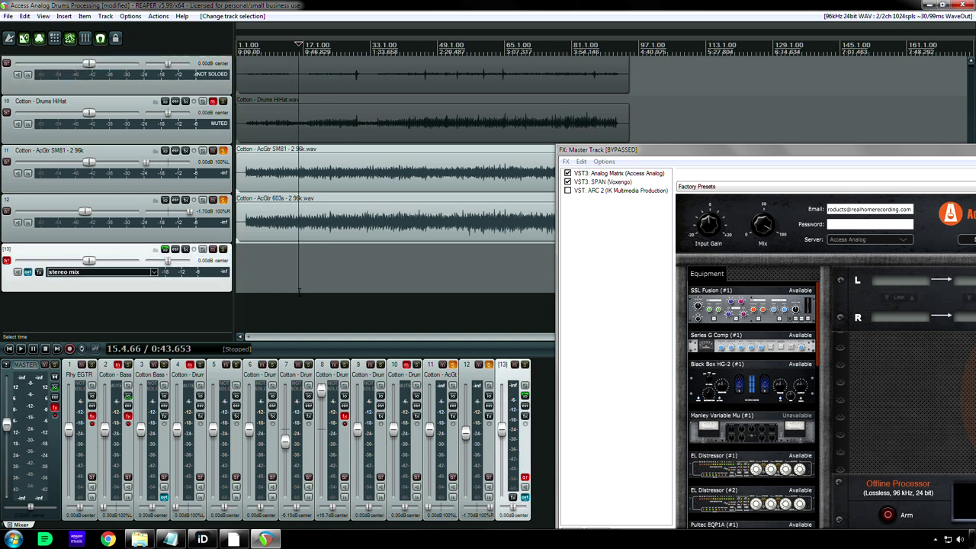
key(Home)
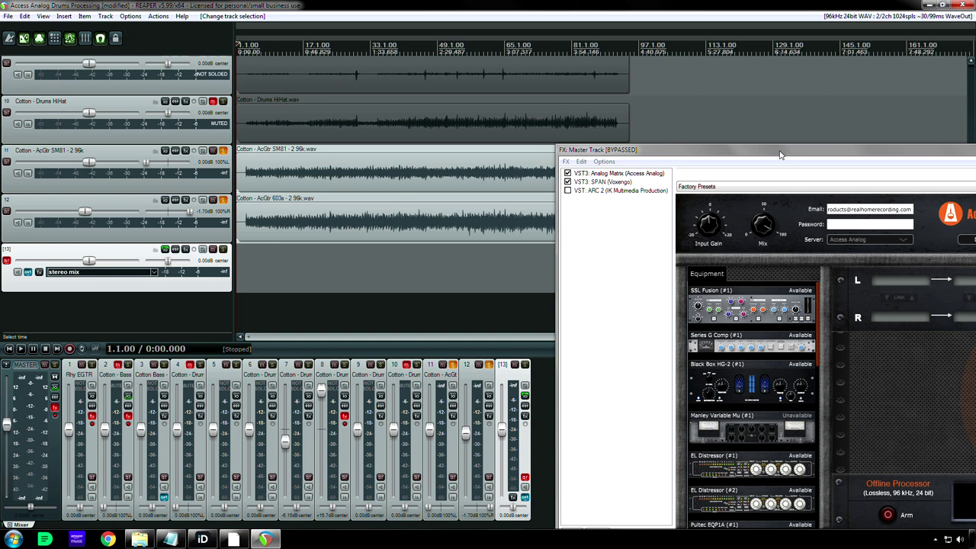
drag(782, 150, 345, 65)
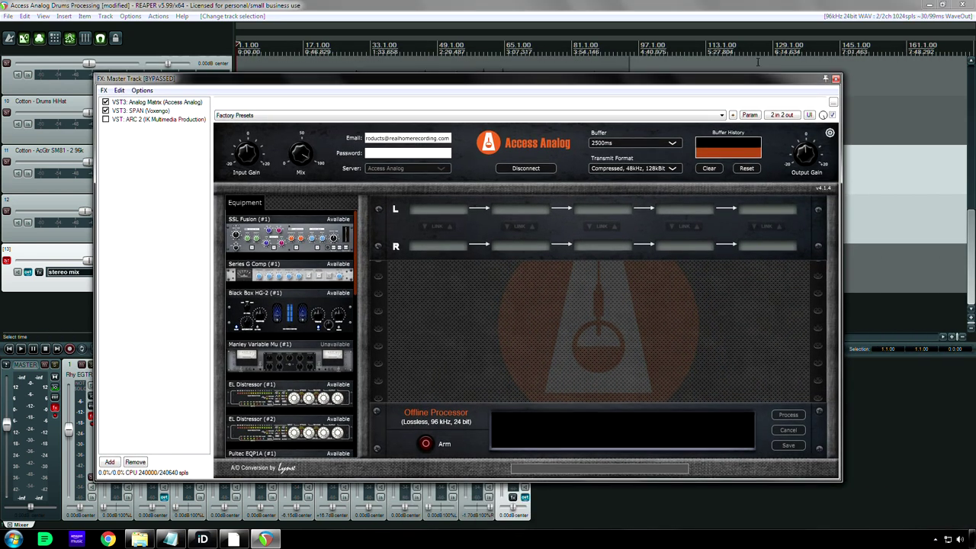
click(836, 79)
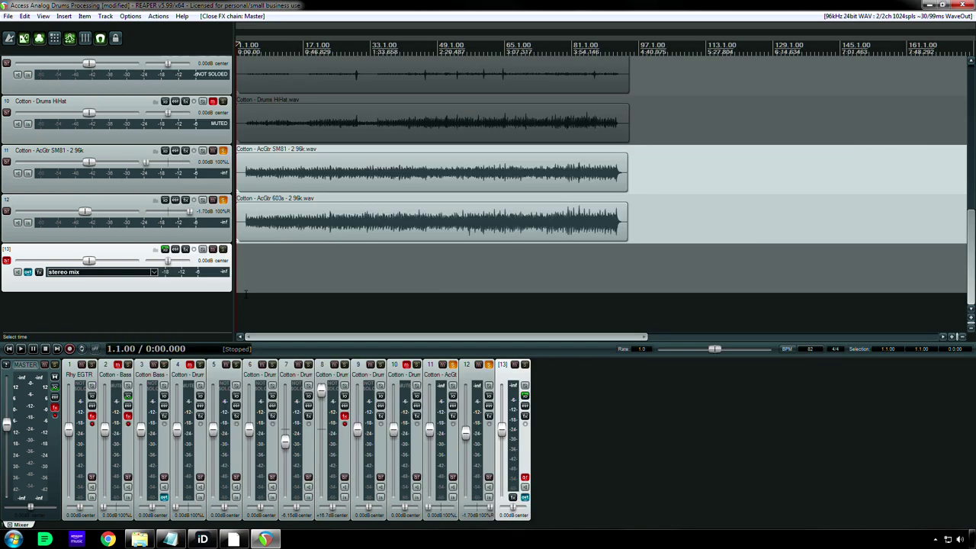
Step: Zoom in on the opening bars, put the edit cursor near the song start, and open track 13's routing
click(255, 266)
scroll(283, 279, up, 4)
drag(311, 338, 296, 338)
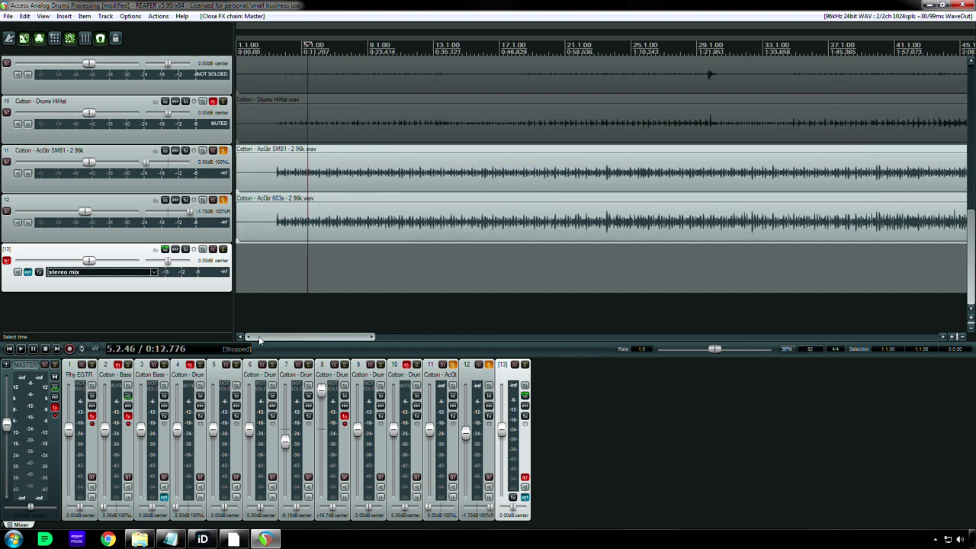
click(275, 281)
click(268, 278)
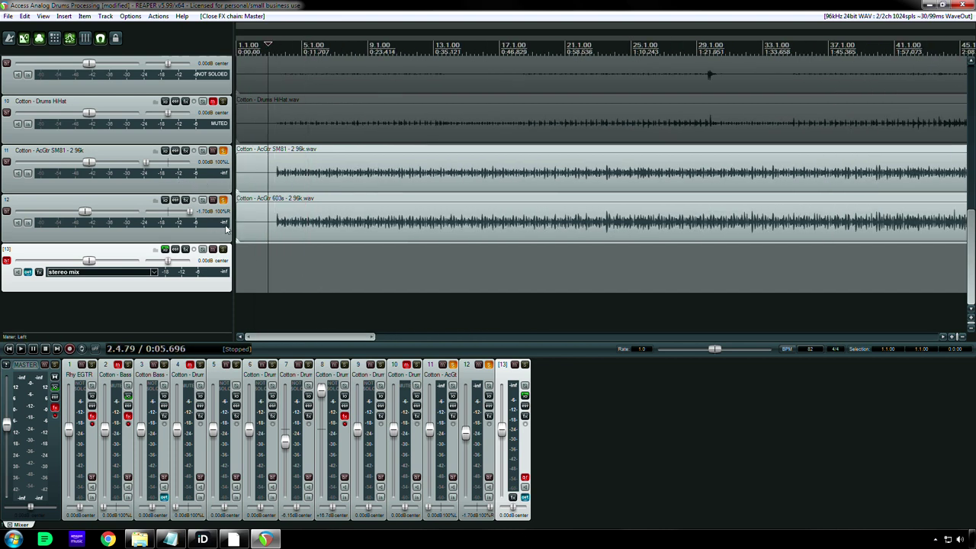
click(172, 254)
Step: Replace track 13's bass receive with receives from track 11 (Cotton - AcGtr SM81 - 2 96k) and track 12
click(541, 323)
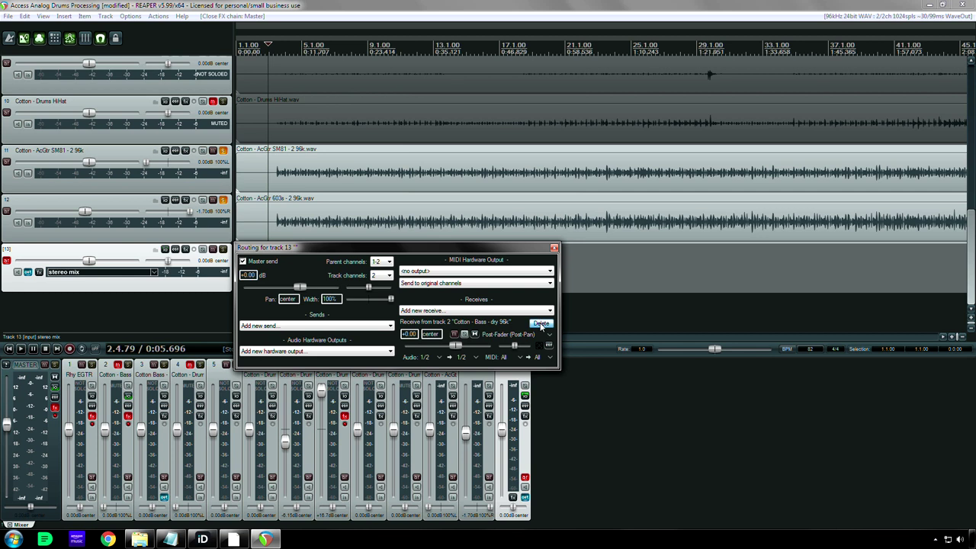
click(463, 312)
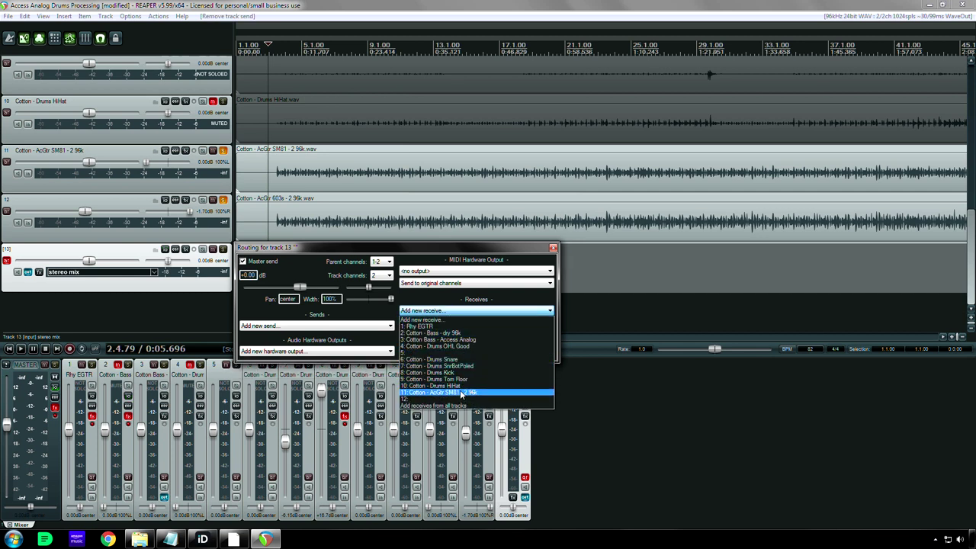
click(460, 392)
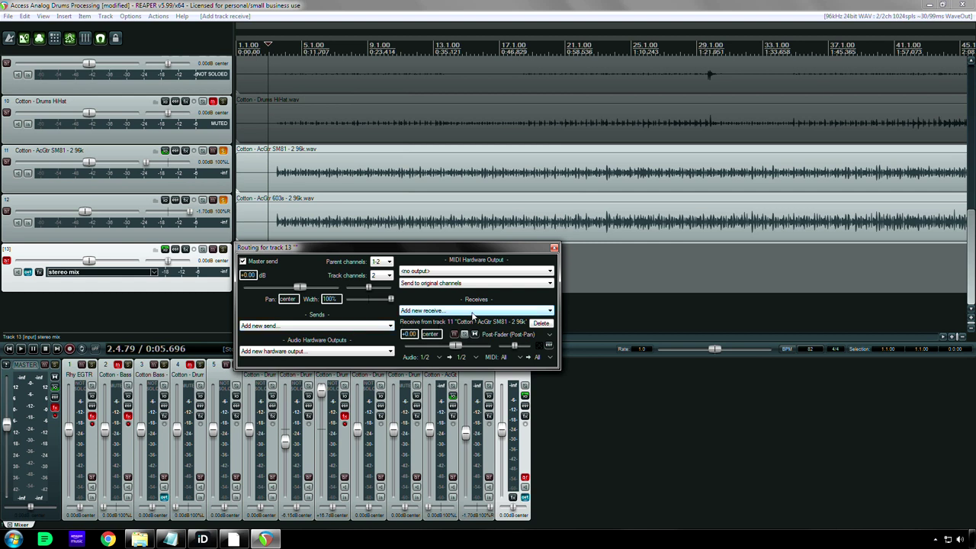
click(472, 313)
click(458, 399)
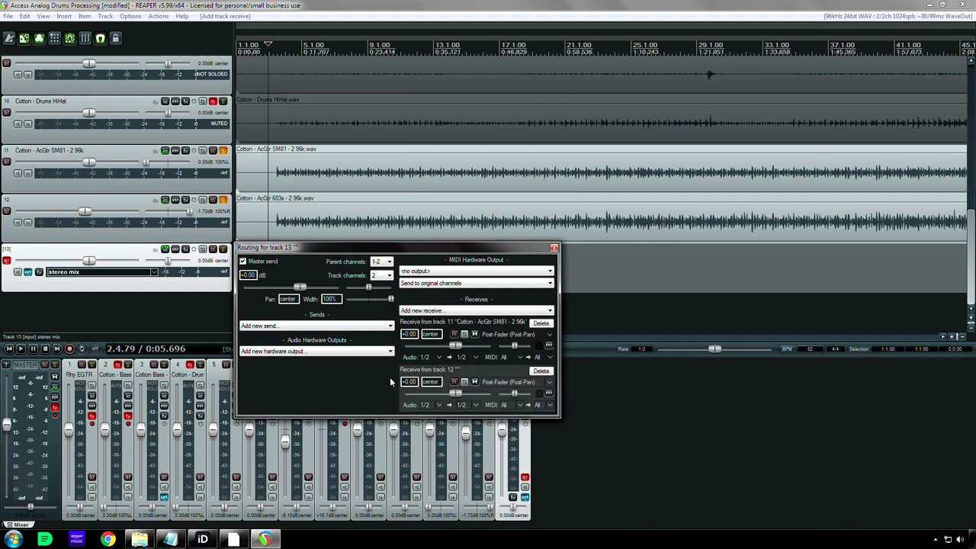
click(555, 248)
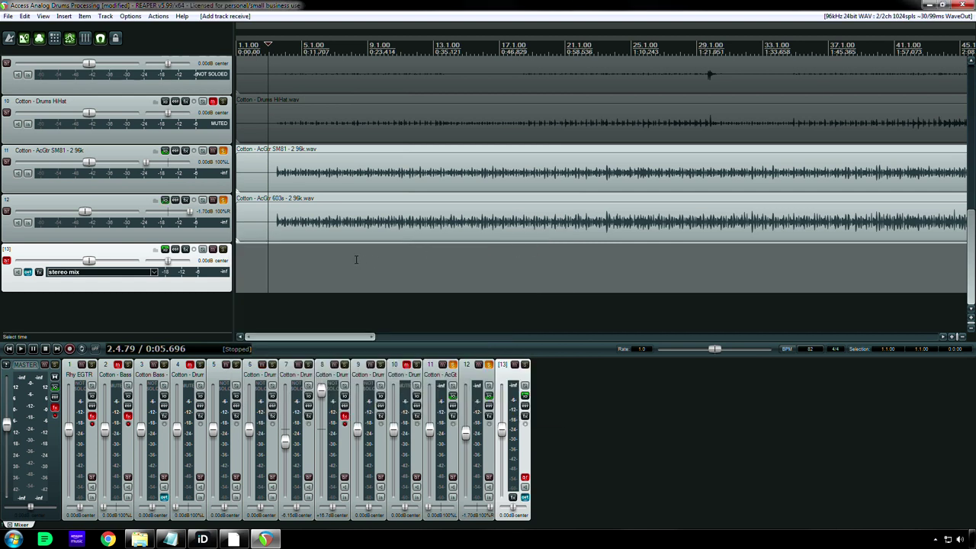
Step: Deselect the guitar items, mute the master track, and return the edit cursor to the project start
click(333, 225)
drag(336, 177, 328, 179)
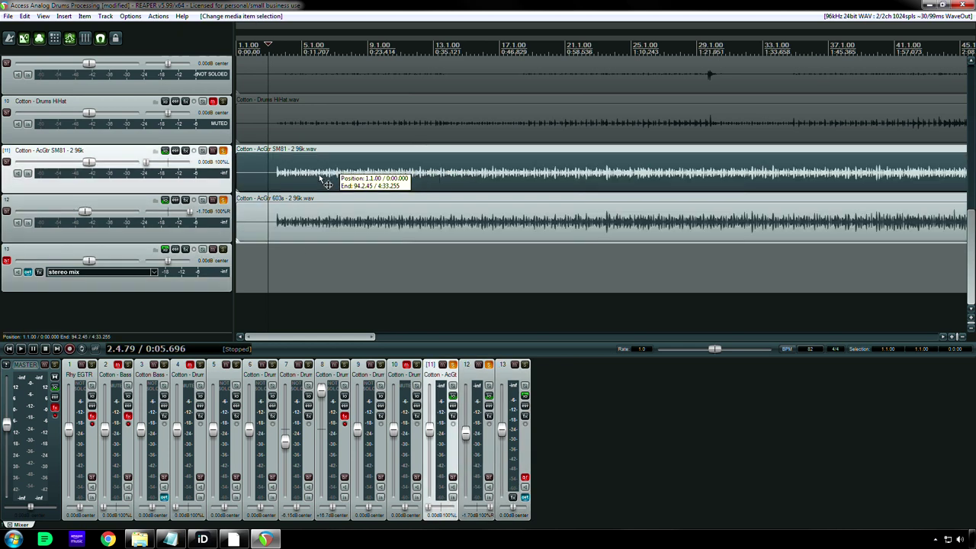
click(261, 266)
key(Home)
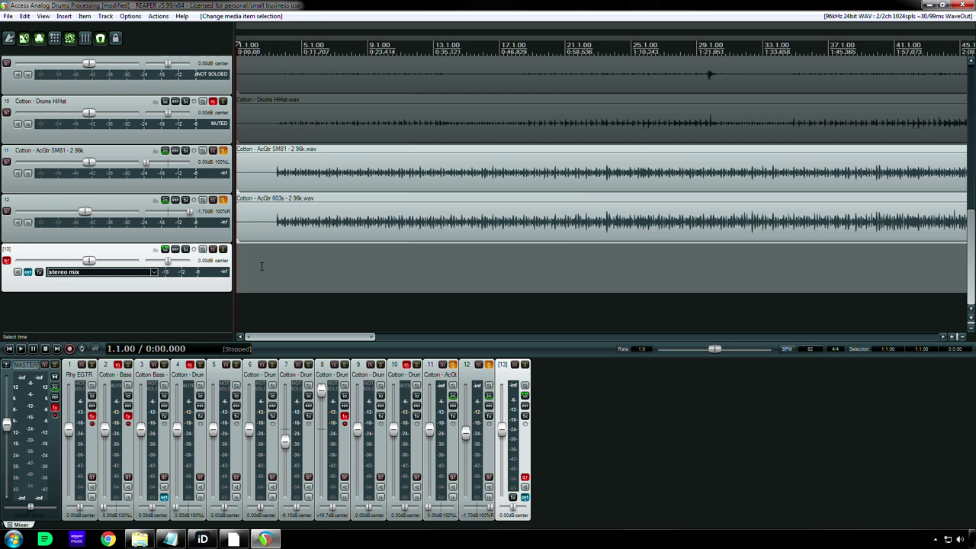
click(44, 365)
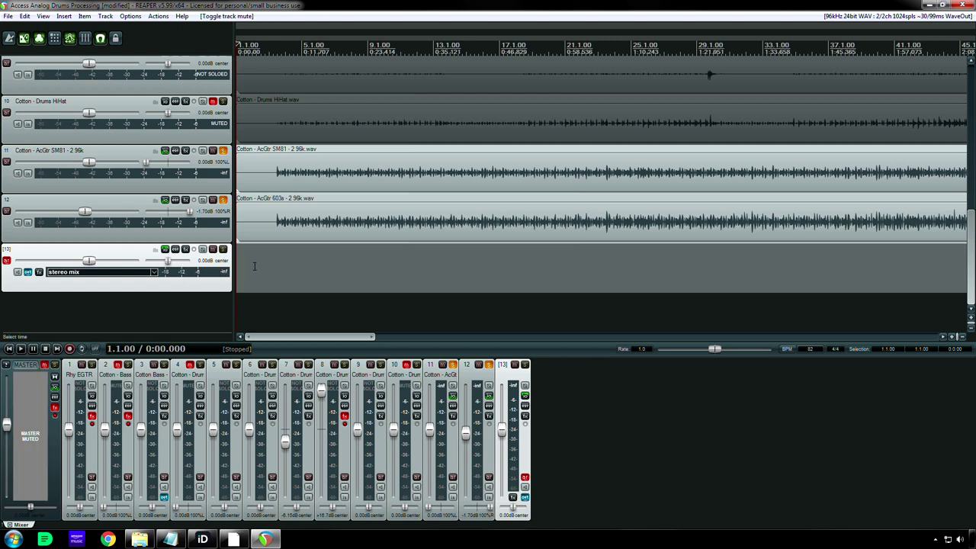
click(255, 266)
key(Home)
Step: Record a test take of the stereo mix onto track 13, then stop it
click(69, 348)
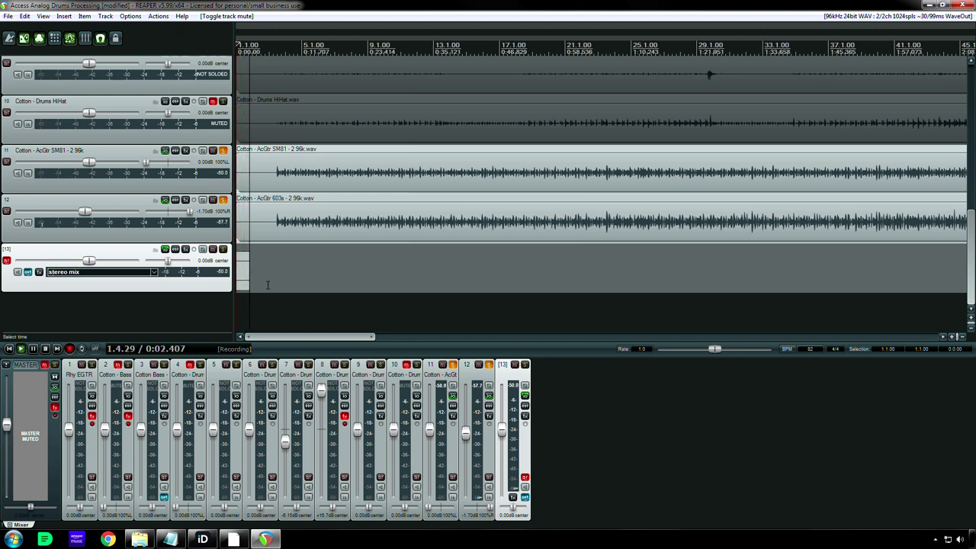
scroll(268, 285, up, 4)
drag(269, 338, 267, 338)
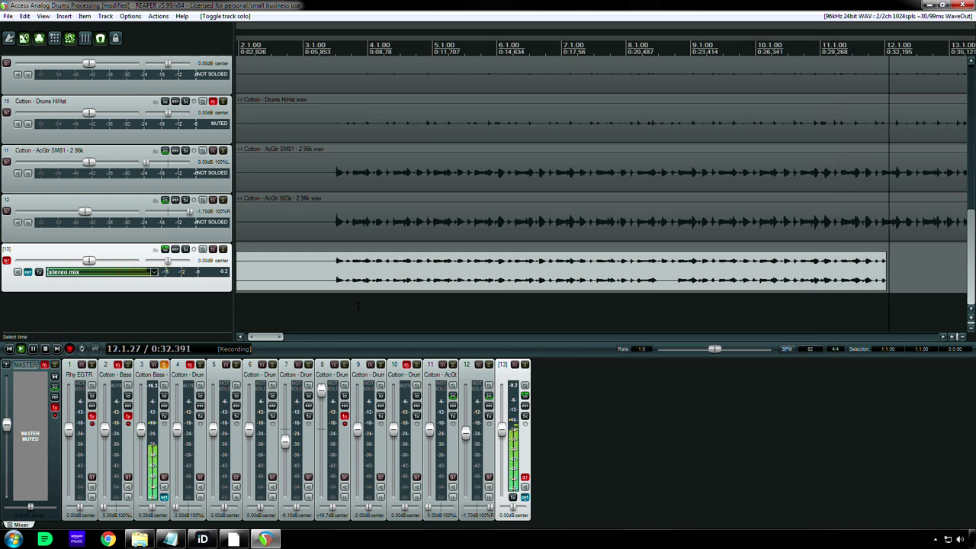
key(space)
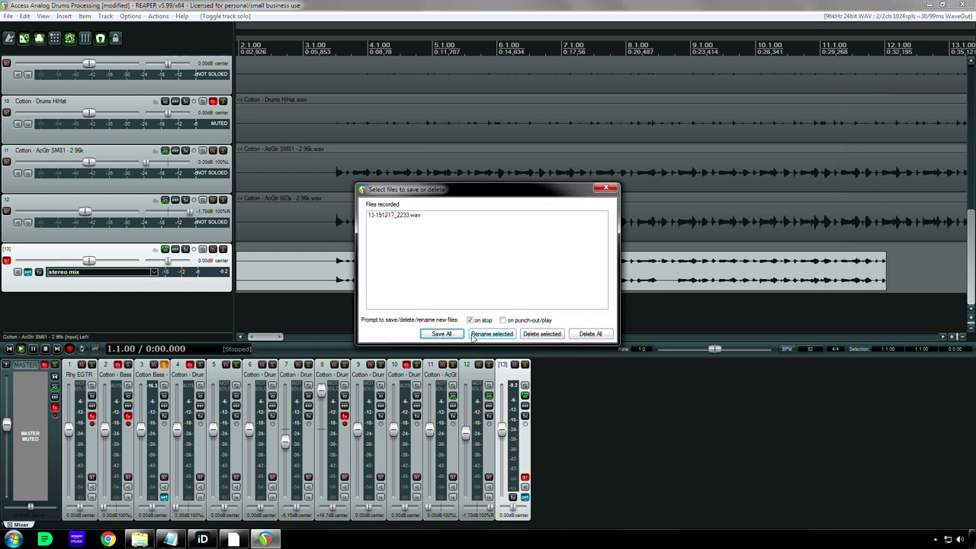
Step: Delete the test take 13-191217_2233.wav and put the edit cursor near bar 3
click(589, 334)
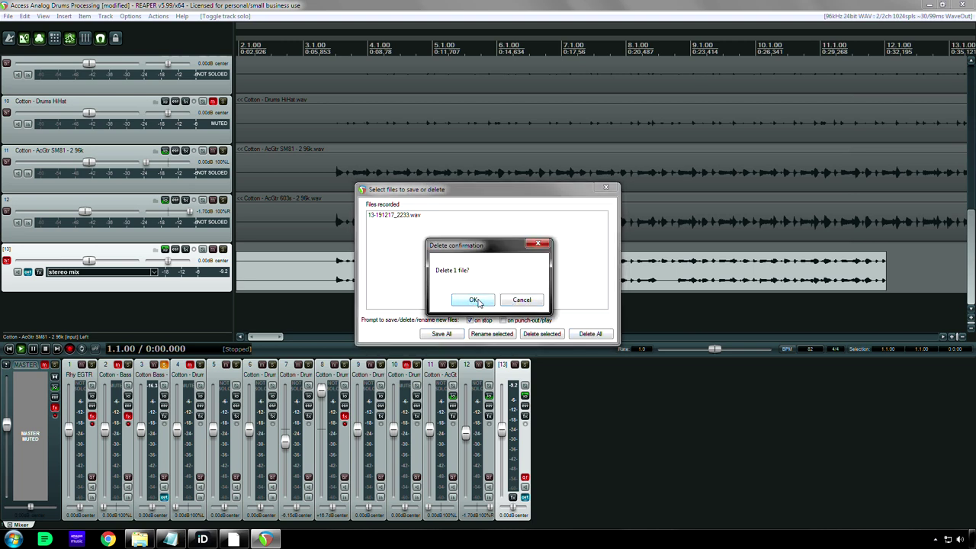
click(474, 299)
click(305, 299)
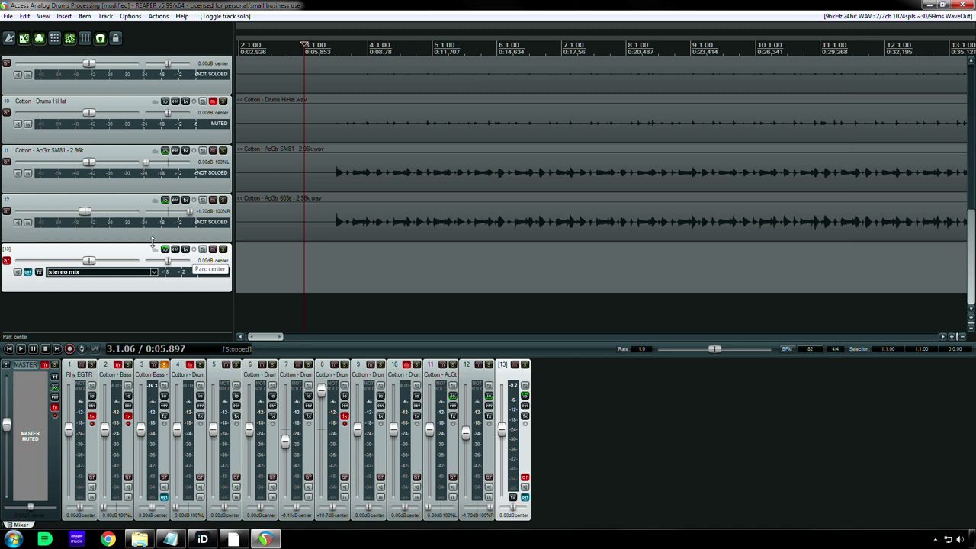
Step: Disarm the empty track 13 and delete it
click(6, 263)
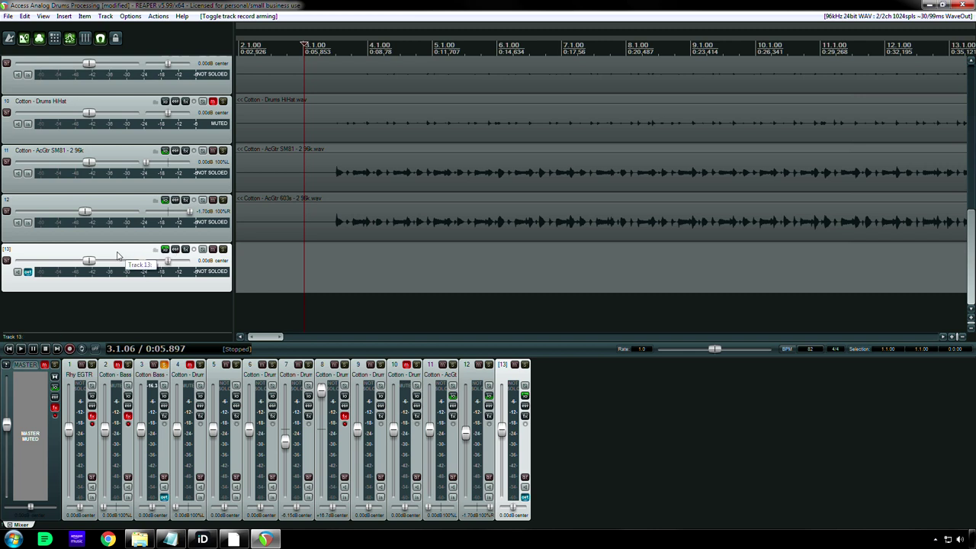
key(Delete)
click(472, 299)
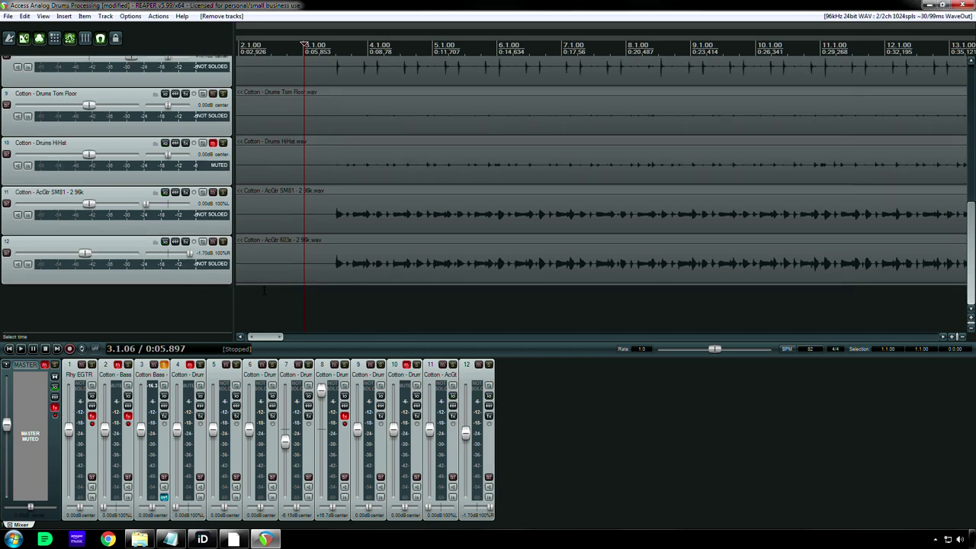
Step: Unsolo track 3, unmute the master track, and set playback to start just before bar 3
click(164, 364)
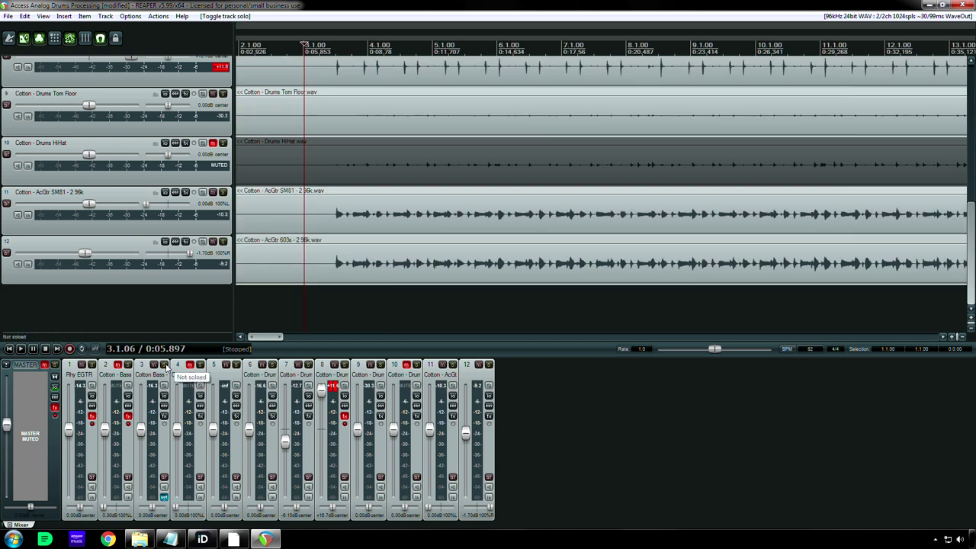
click(299, 315)
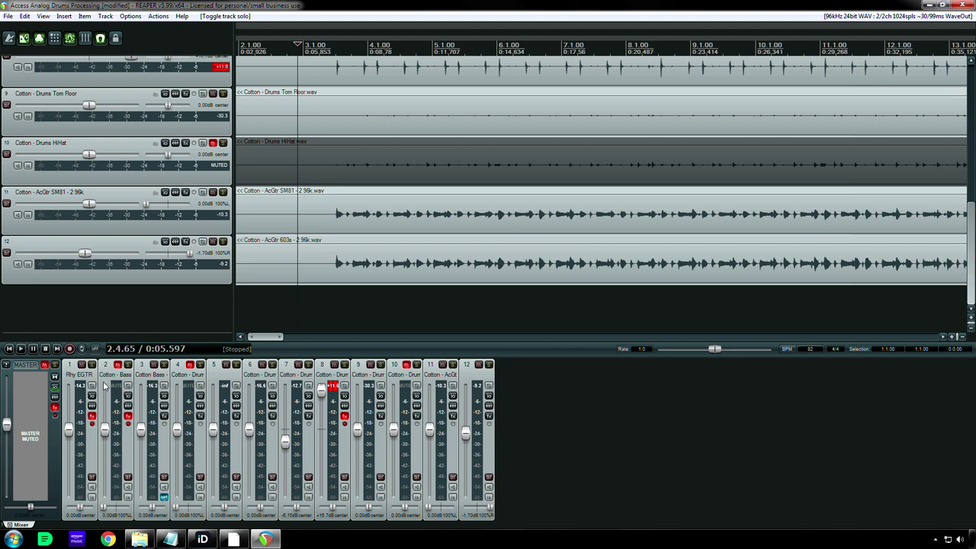
click(44, 364)
click(300, 318)
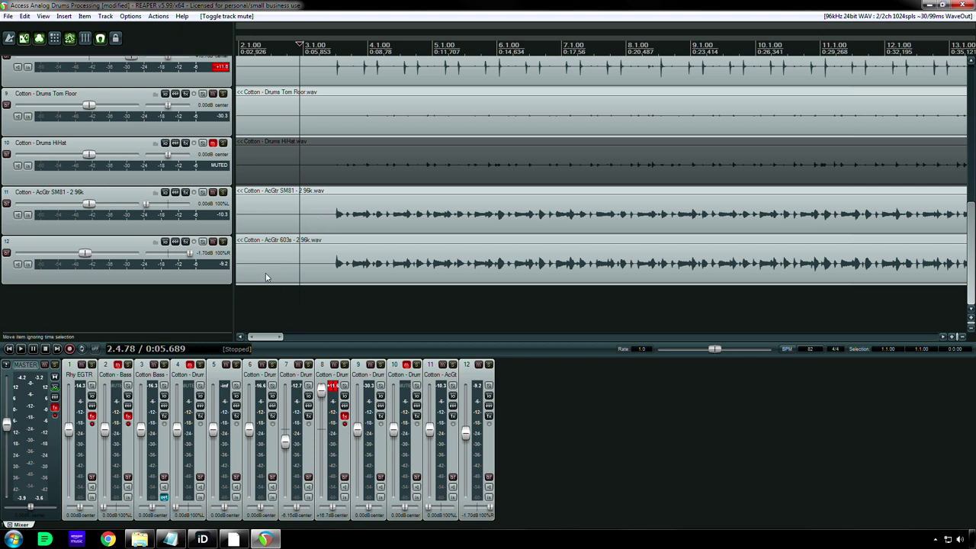
Step: Review the effects on track 8 and the bass track, then show the master chain with Access Analog Matrix
click(344, 418)
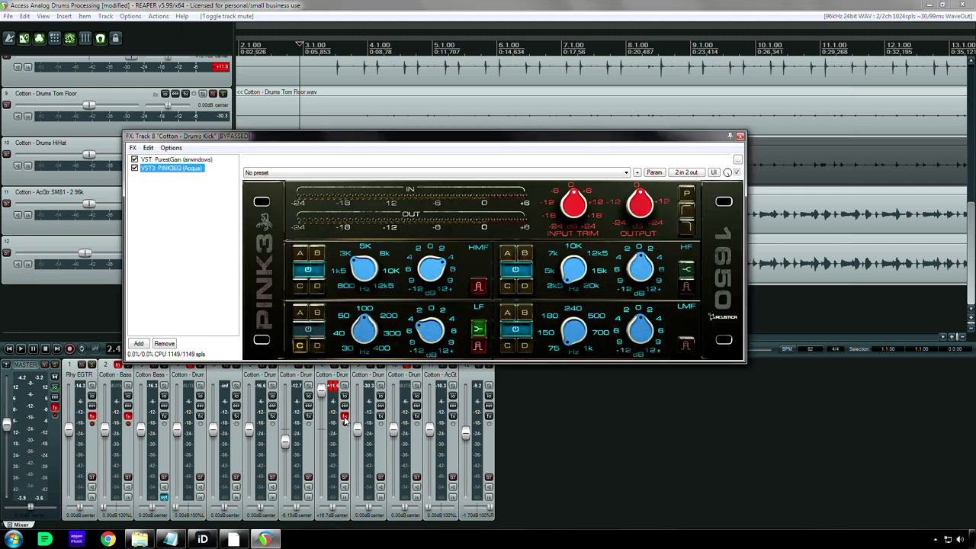
key(Escape)
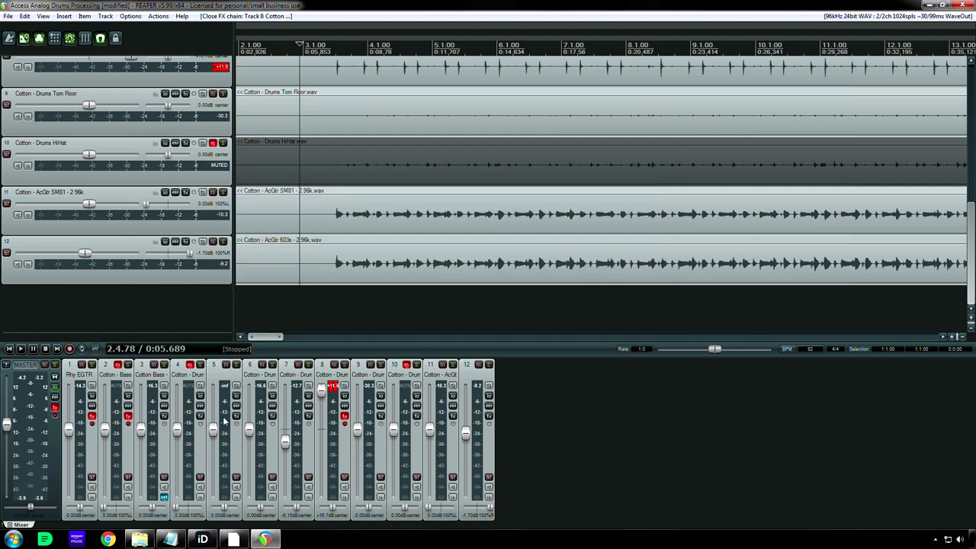
click(127, 416)
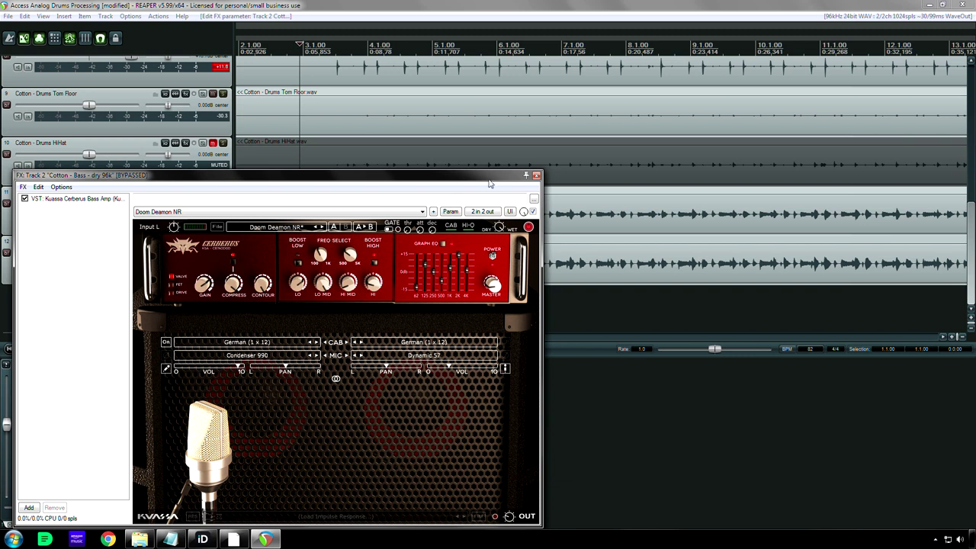
click(536, 176)
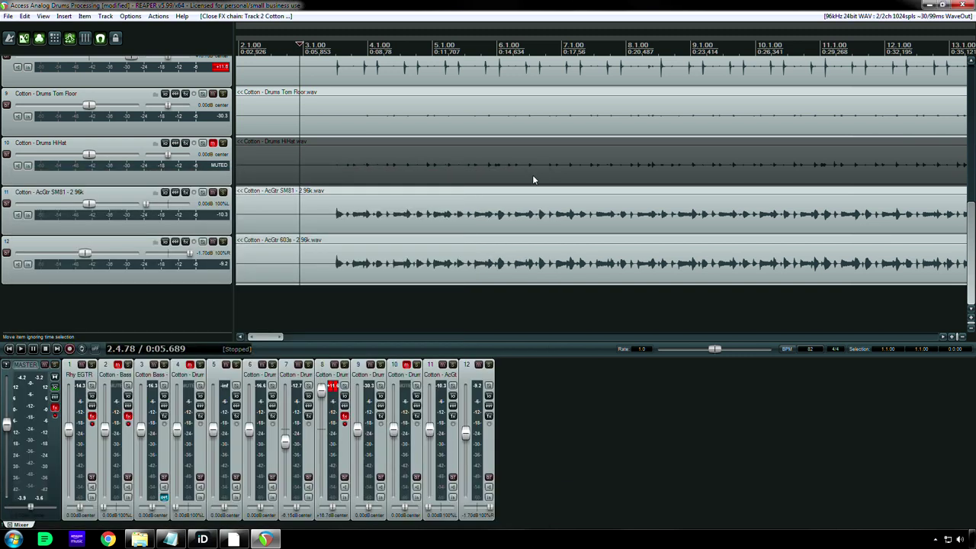
click(345, 417)
click(344, 417)
click(55, 409)
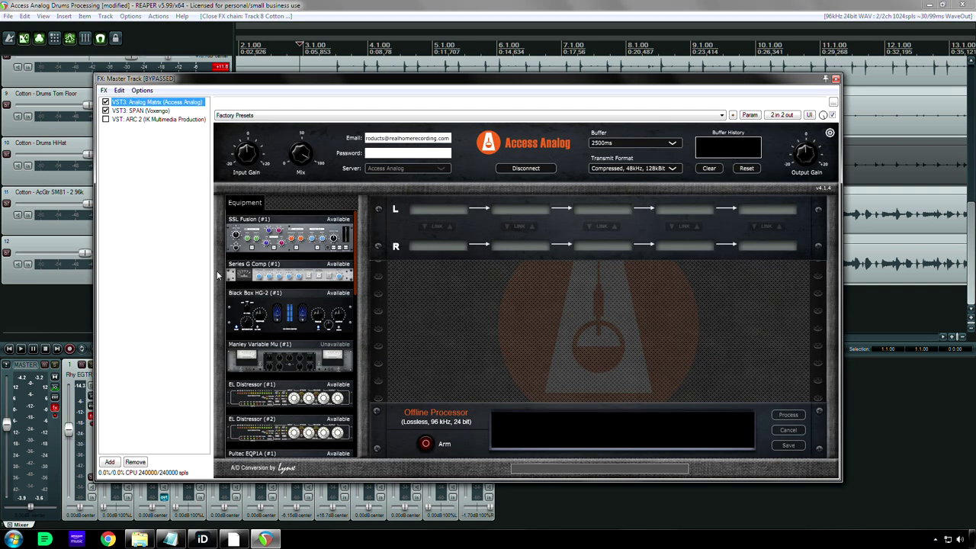
scroll(293, 290, down, 3)
scroll(294, 292, down, 10)
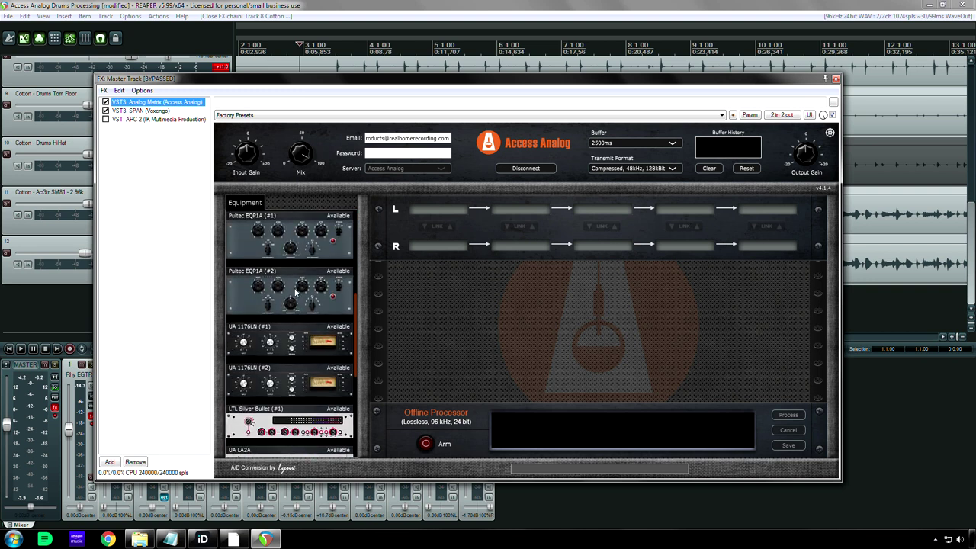
scroll(293, 297, up, 6)
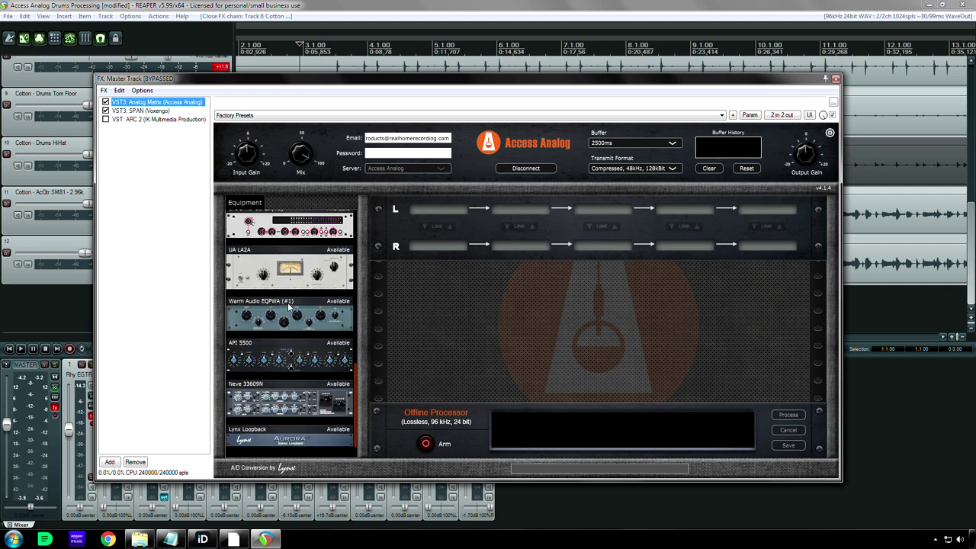
scroll(288, 305, up, 2)
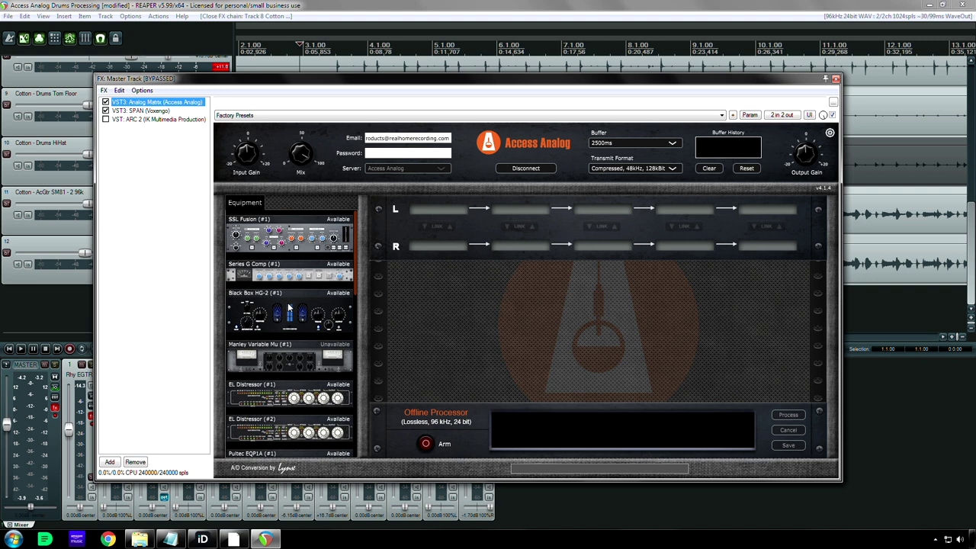
scroll(293, 305, down, 10)
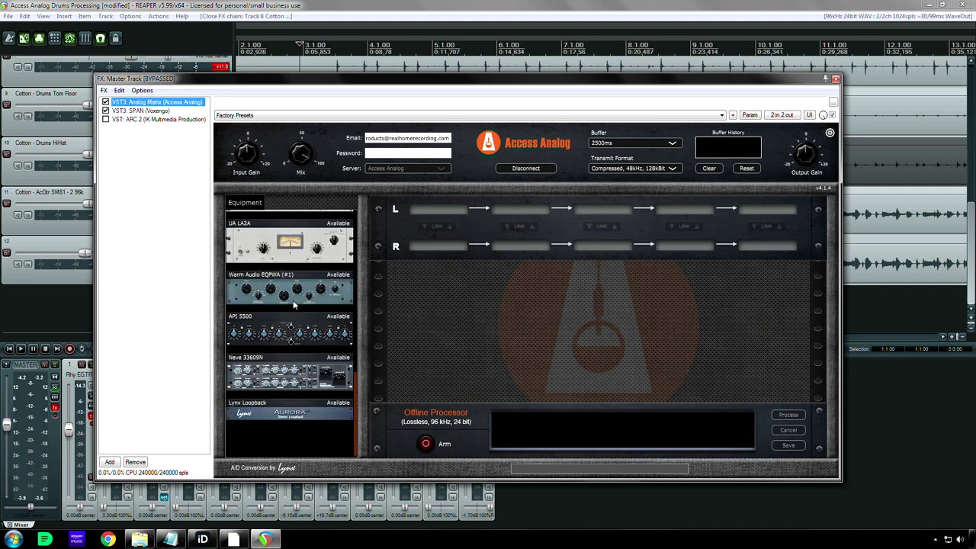
scroll(294, 304, up, 10)
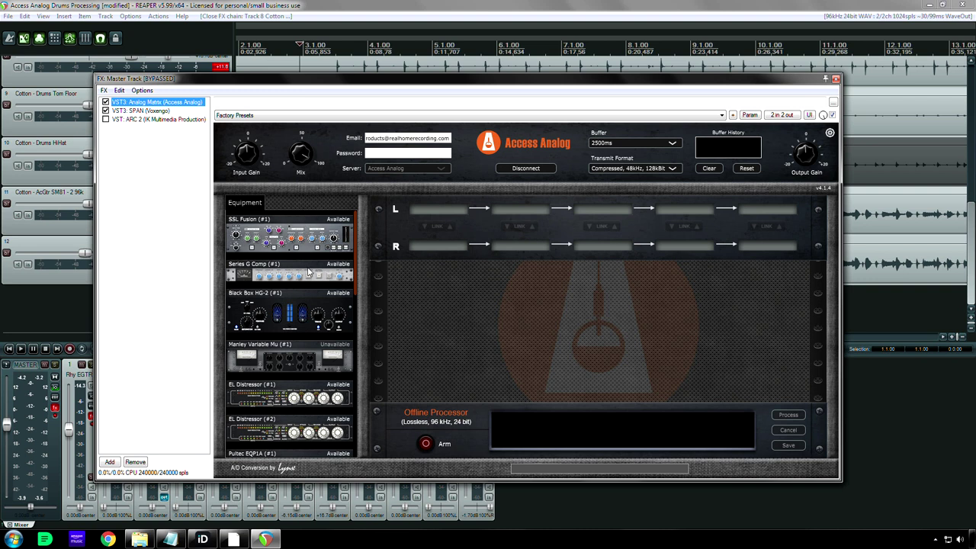
scroll(309, 271, down, 4)
scroll(308, 271, down, 4)
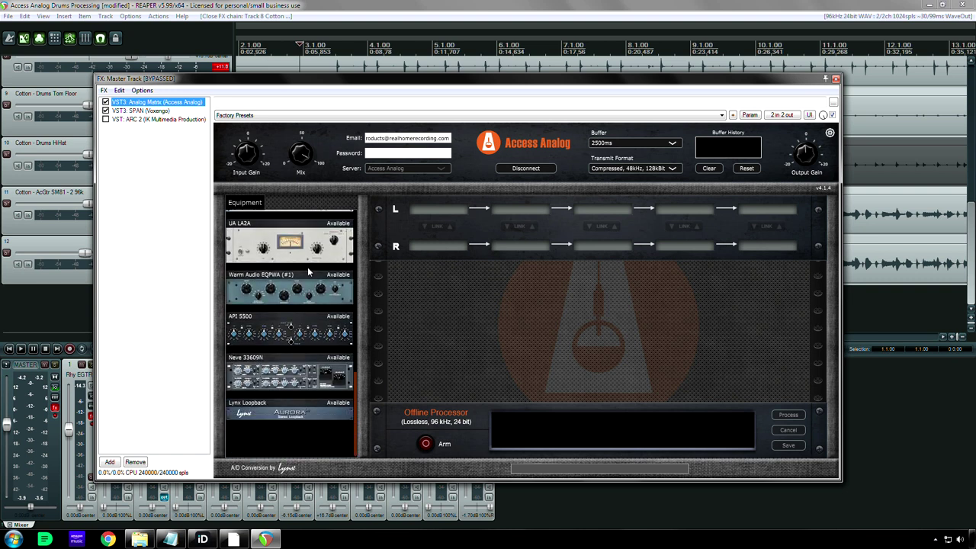
scroll(308, 266, up, 7)
scroll(309, 273, up, 3)
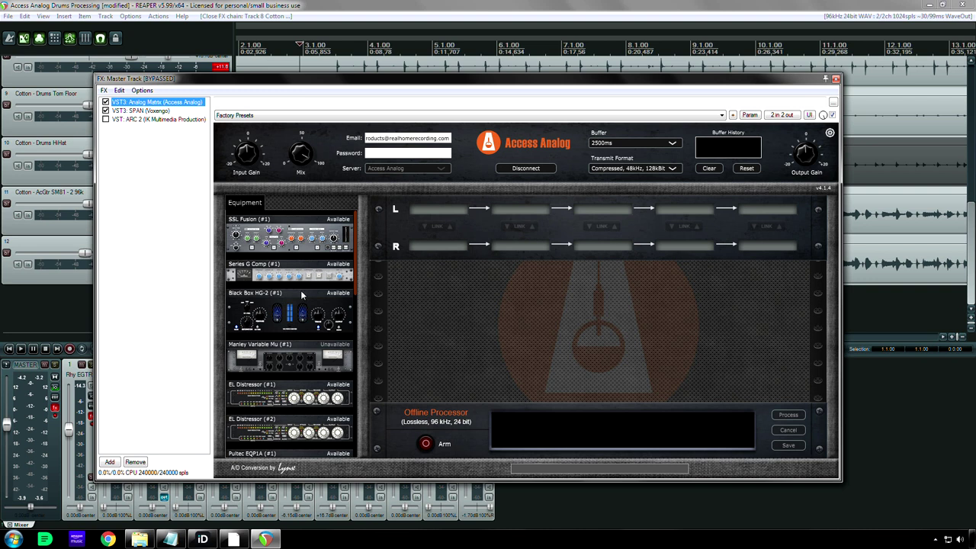
scroll(322, 300, down, 1)
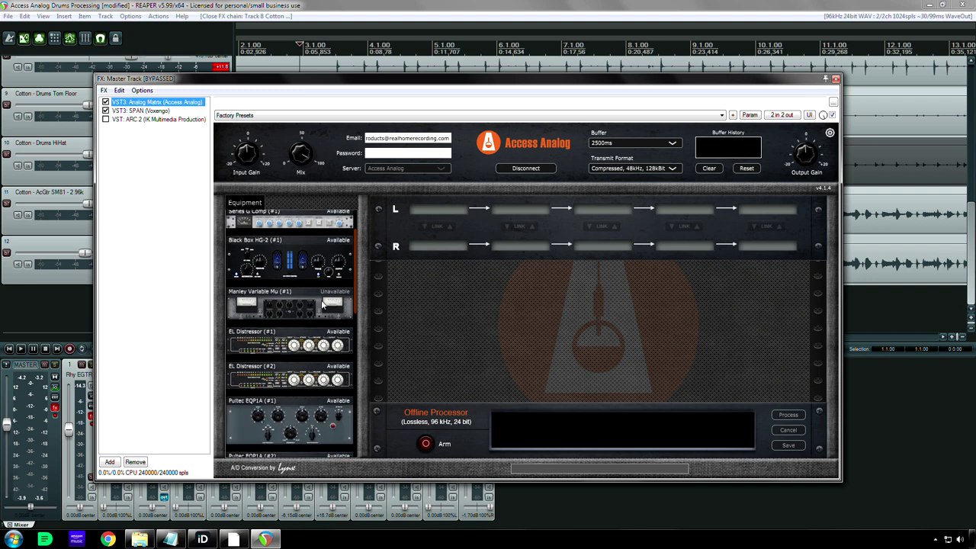
scroll(321, 300, down, 2)
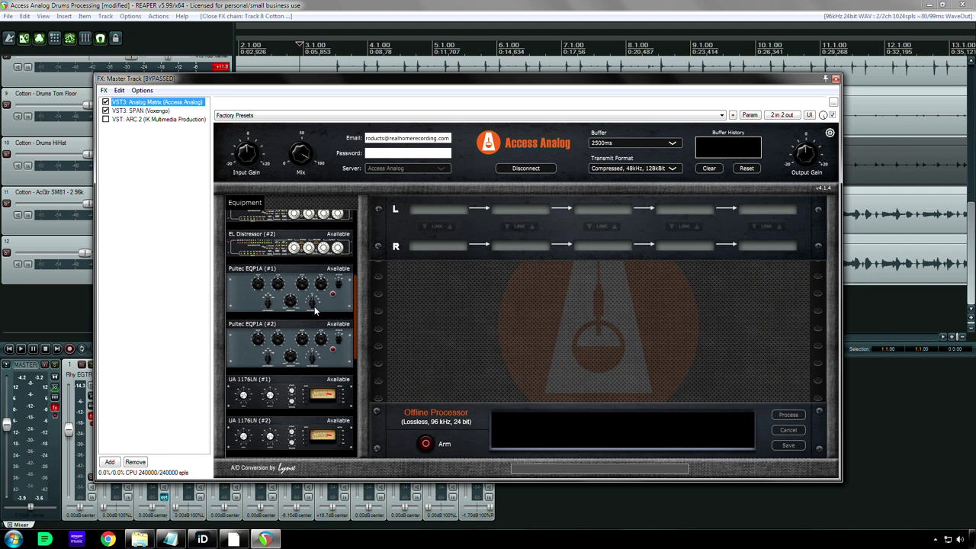
scroll(315, 309, down, 5)
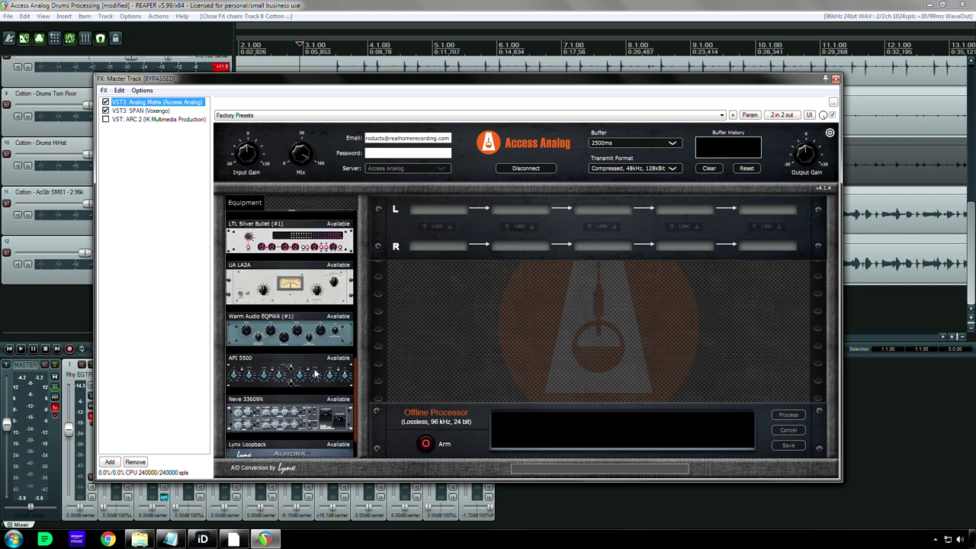
scroll(315, 374, down, 1)
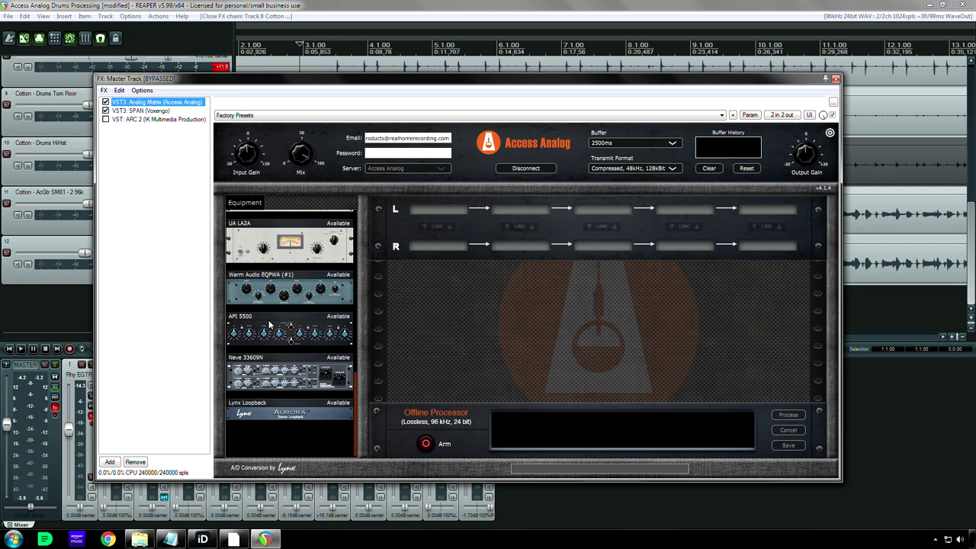
scroll(285, 367, up, 3)
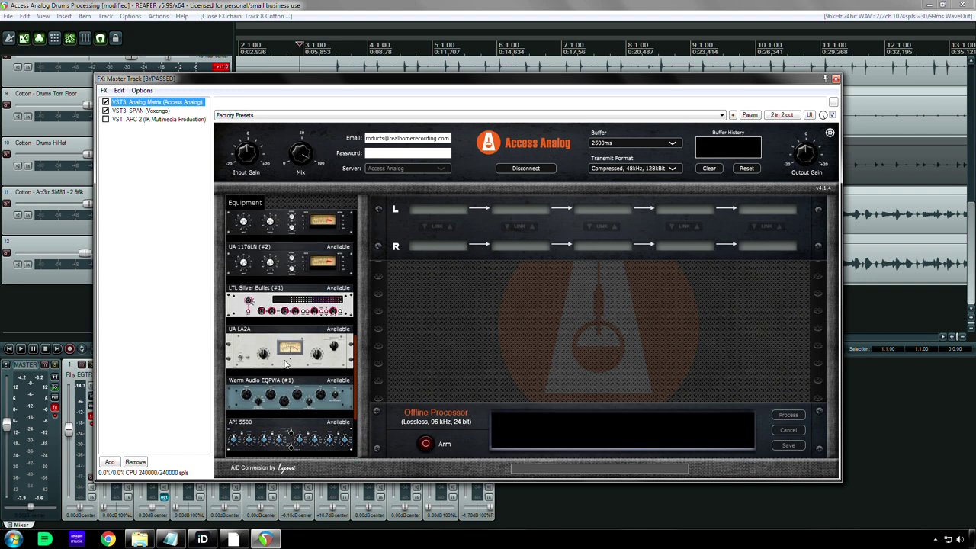
scroll(285, 364, up, 10)
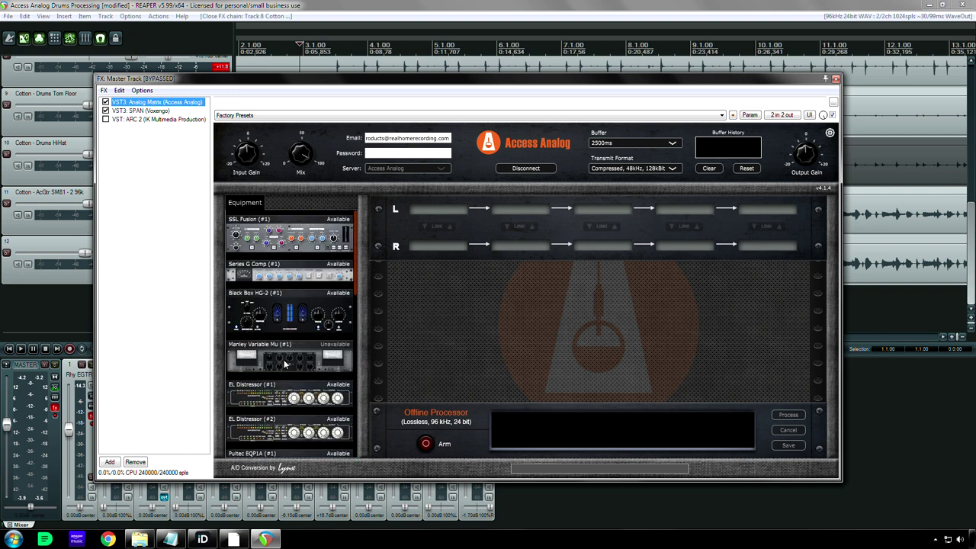
scroll(283, 360, down, 2)
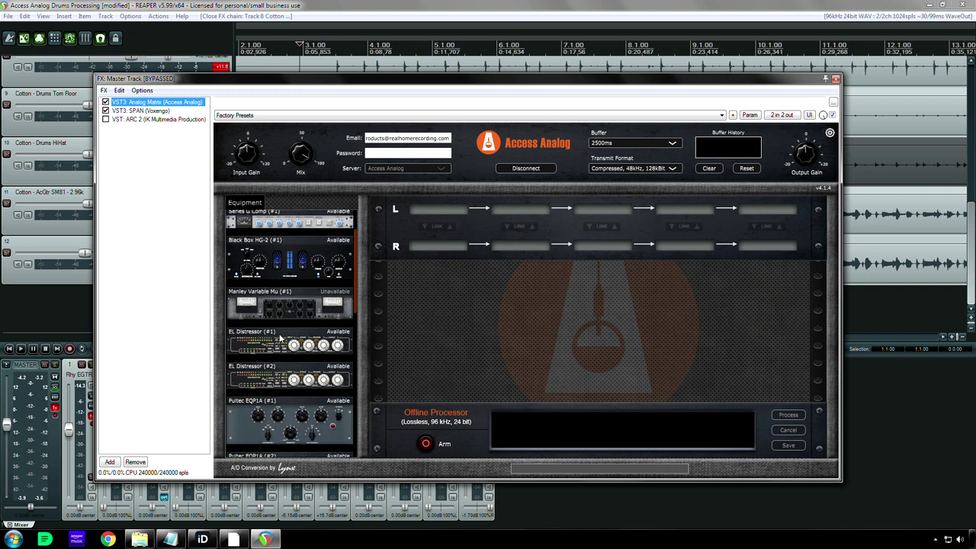
scroll(278, 337, down, 3)
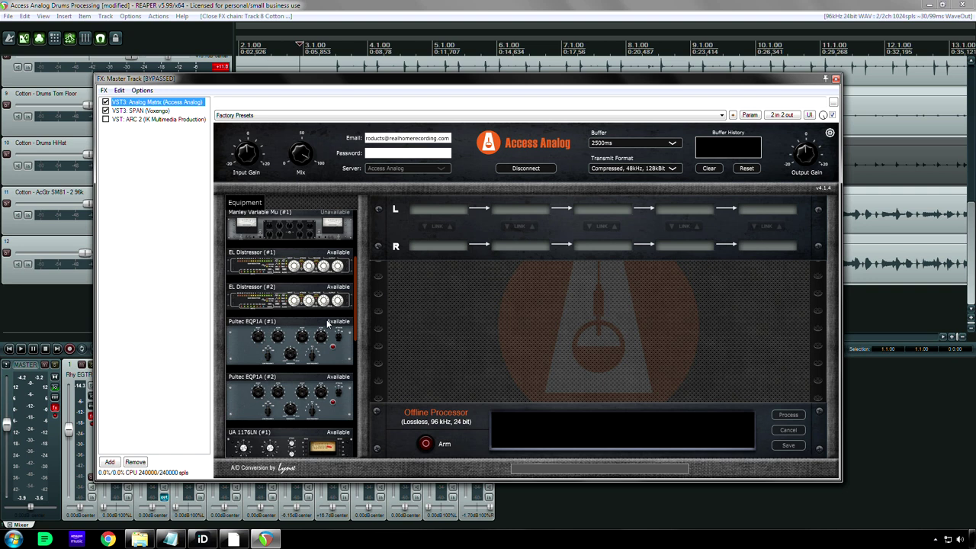
scroll(327, 324, down, 6)
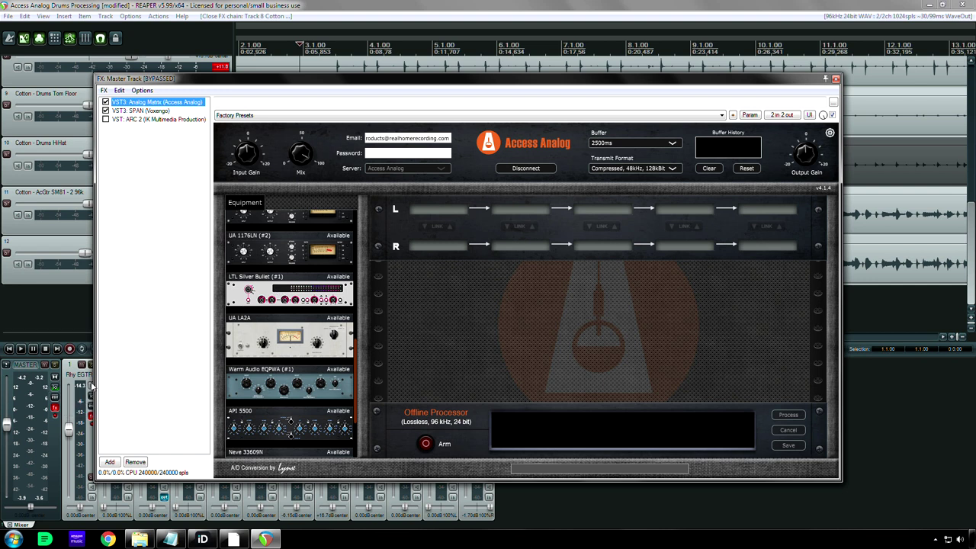
scroll(298, 373, down, 1)
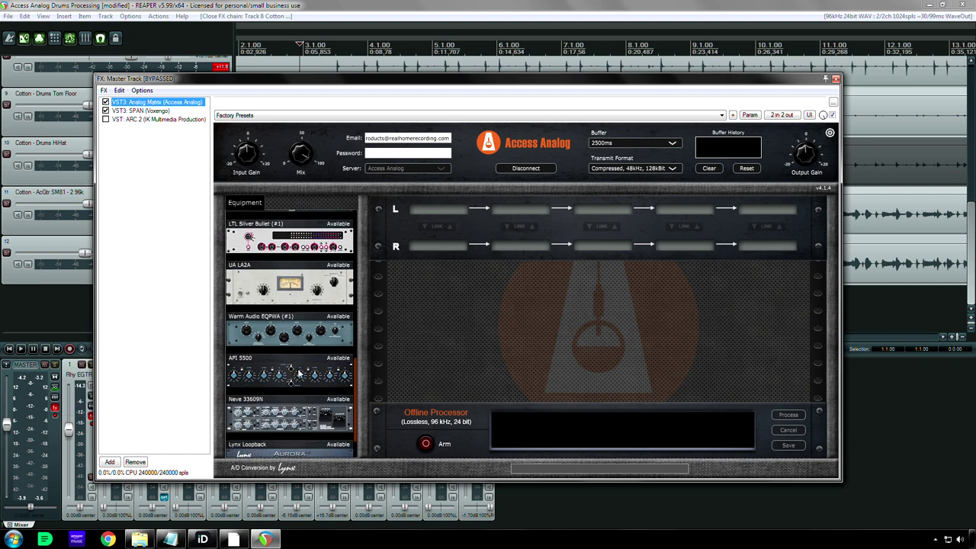
scroll(299, 372, down, 1)
scroll(299, 372, up, 10)
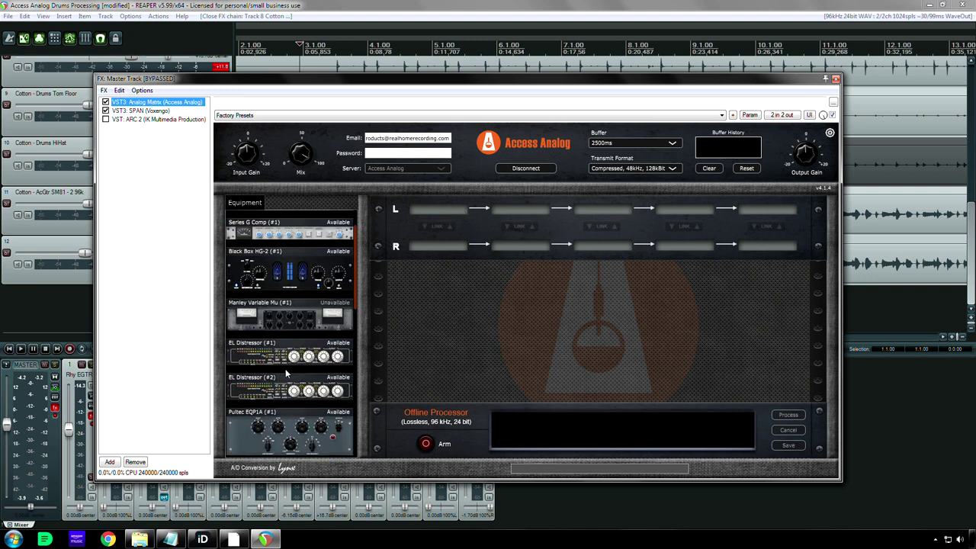
scroll(287, 374, down, 10)
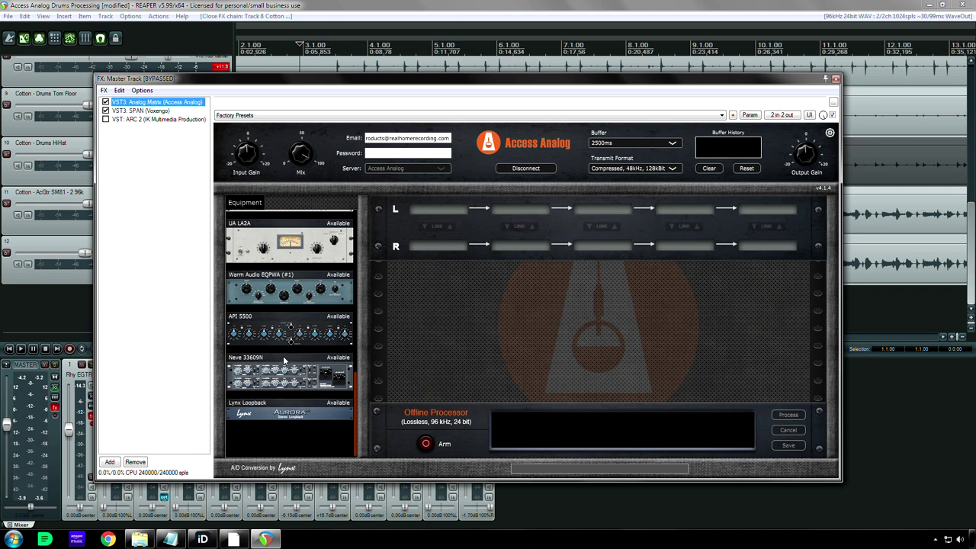
scroll(283, 355, up, 15)
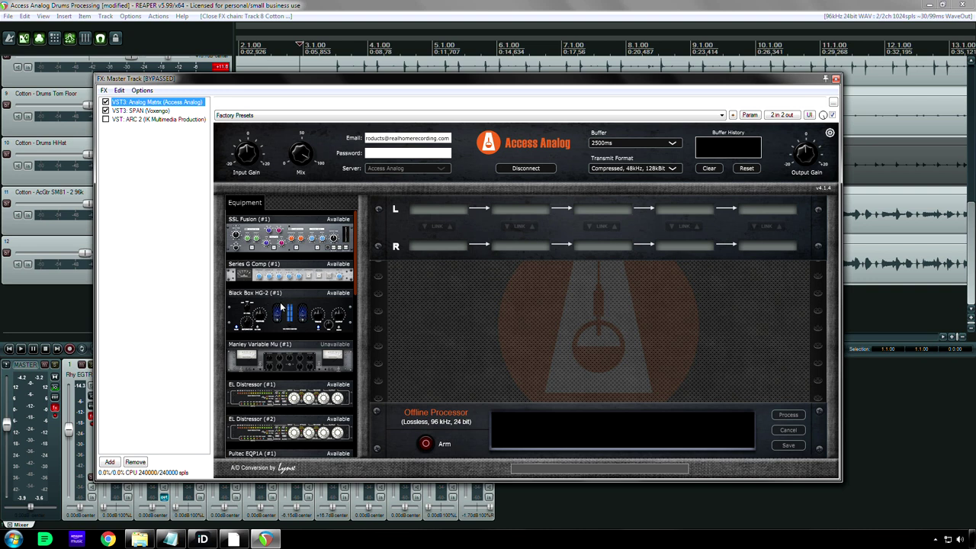
scroll(288, 307, down, 10)
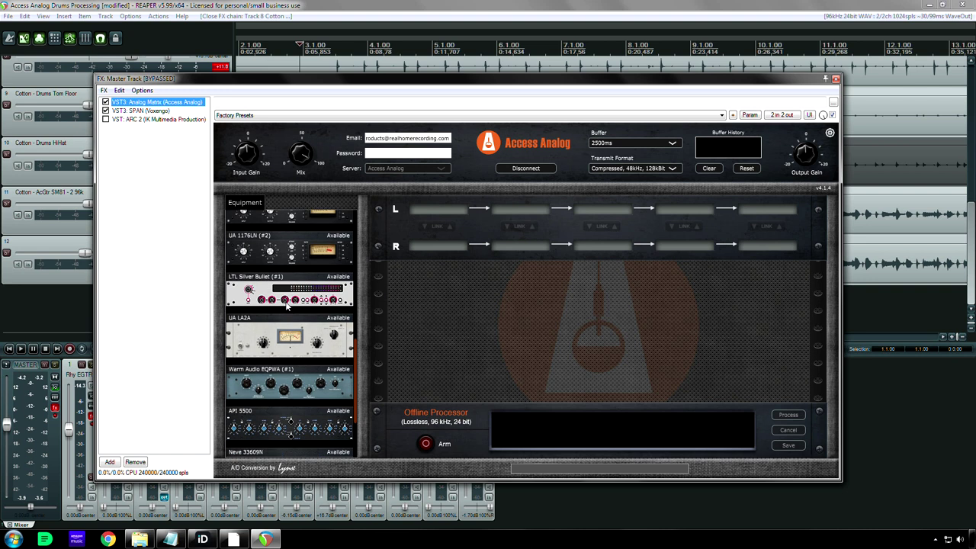
scroll(297, 320, down, 1)
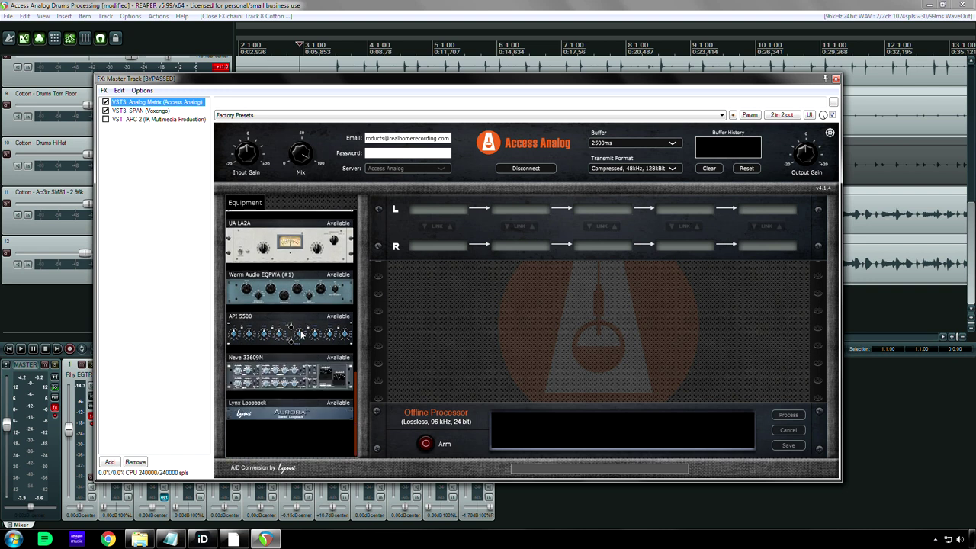
scroll(292, 326, up, 6)
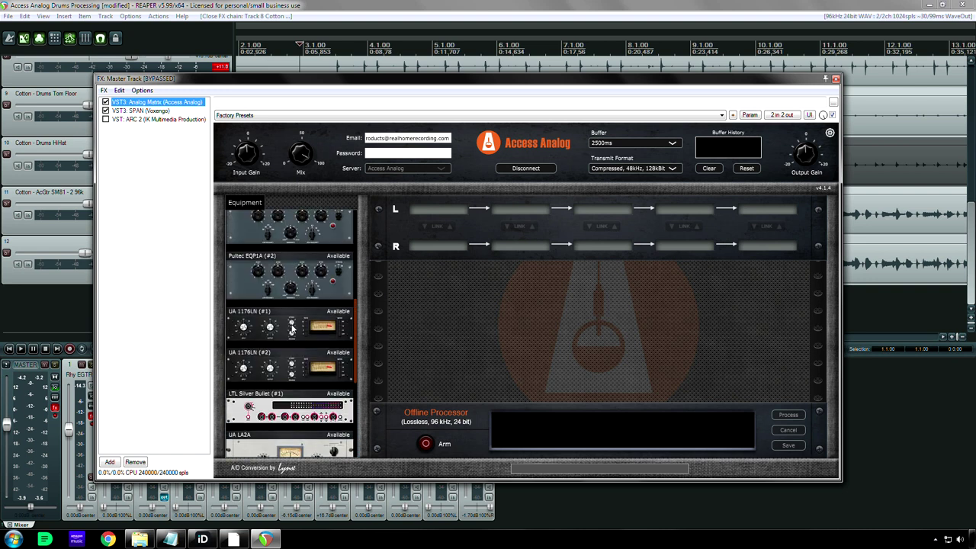
scroll(291, 326, down, 6)
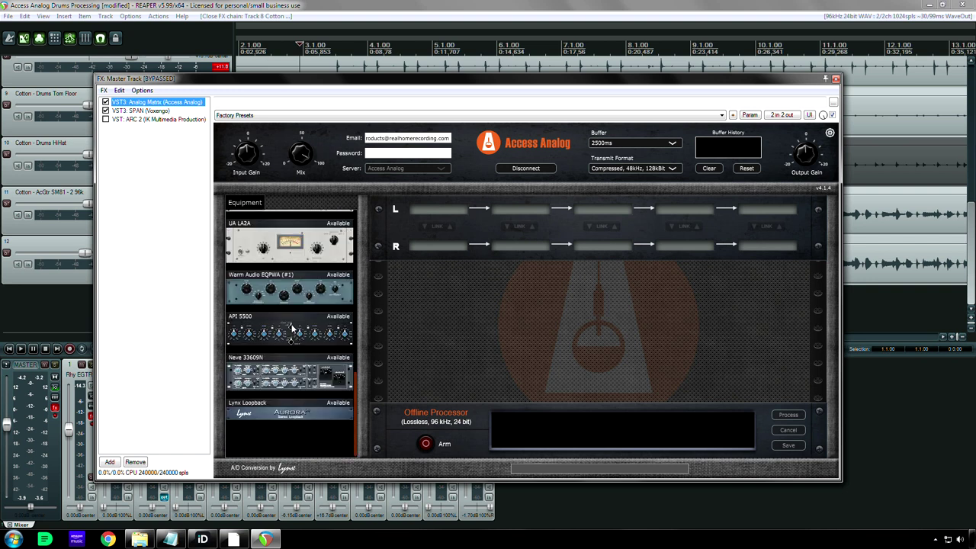
scroll(291, 326, up, 1)
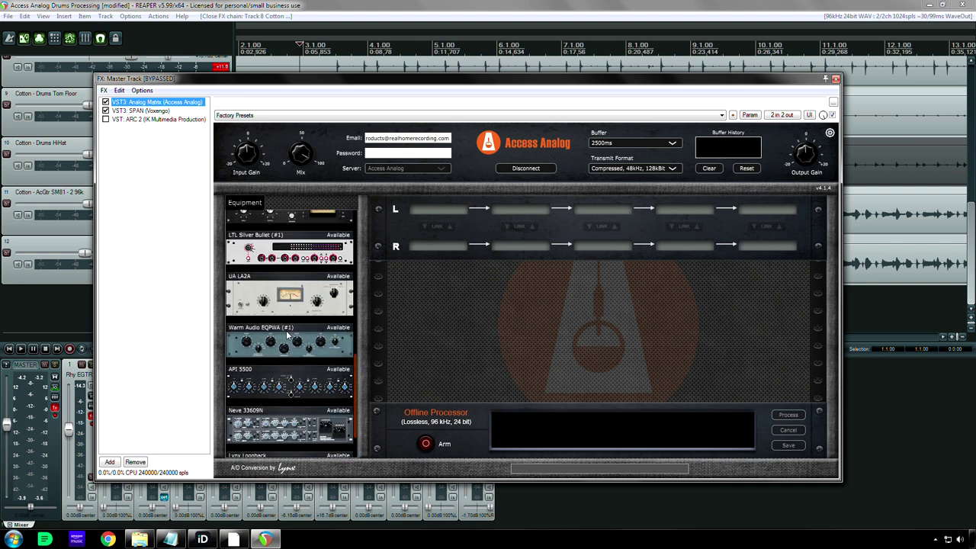
scroll(278, 336, up, 1)
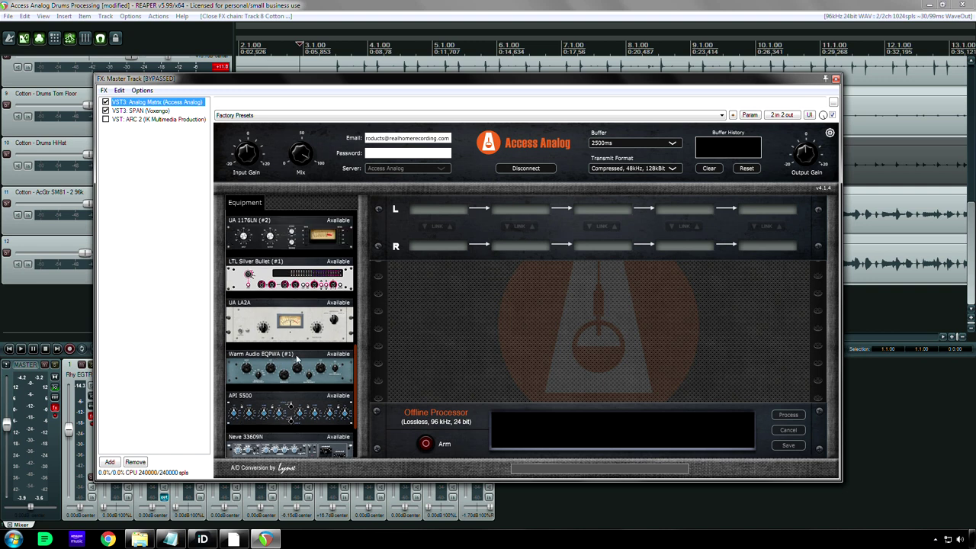
scroll(297, 358, up, 5)
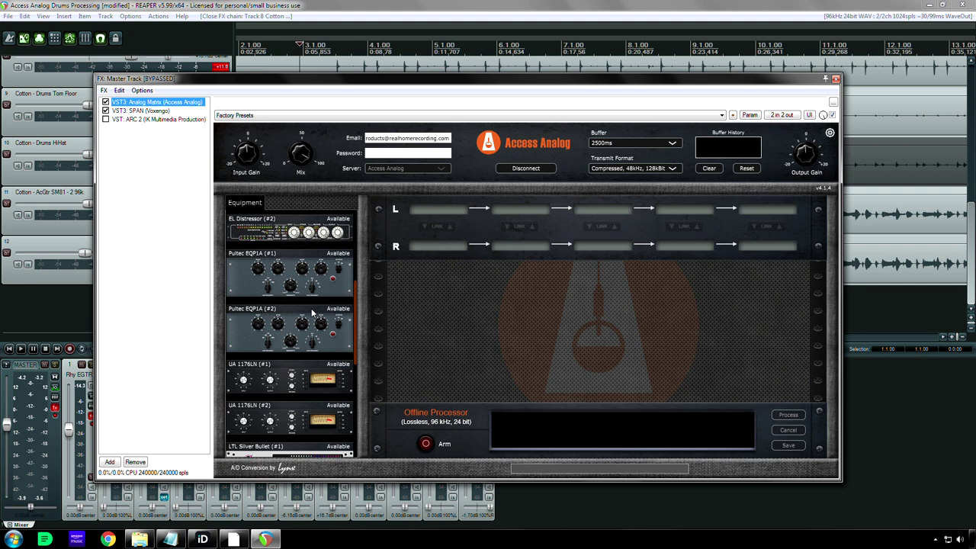
scroll(307, 342, down, 5)
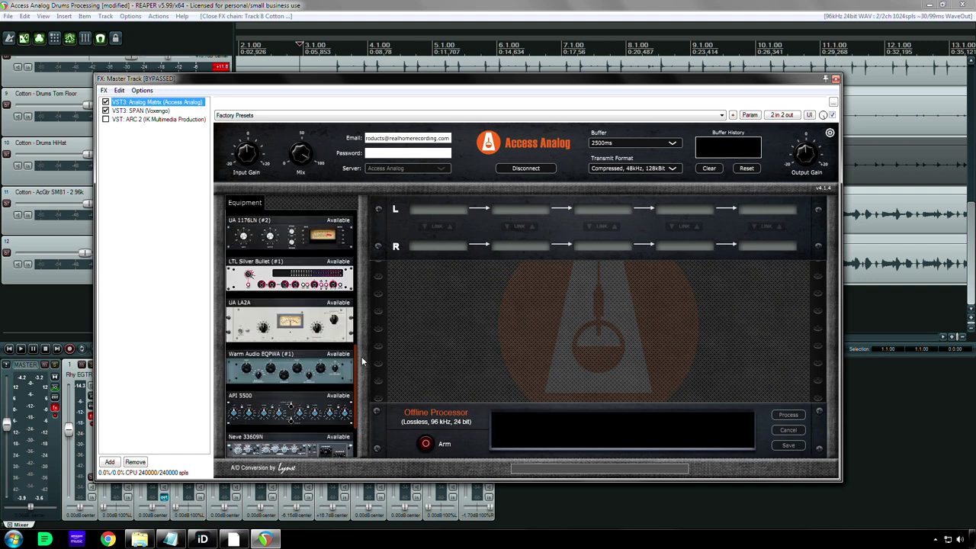
scroll(302, 349, up, 5)
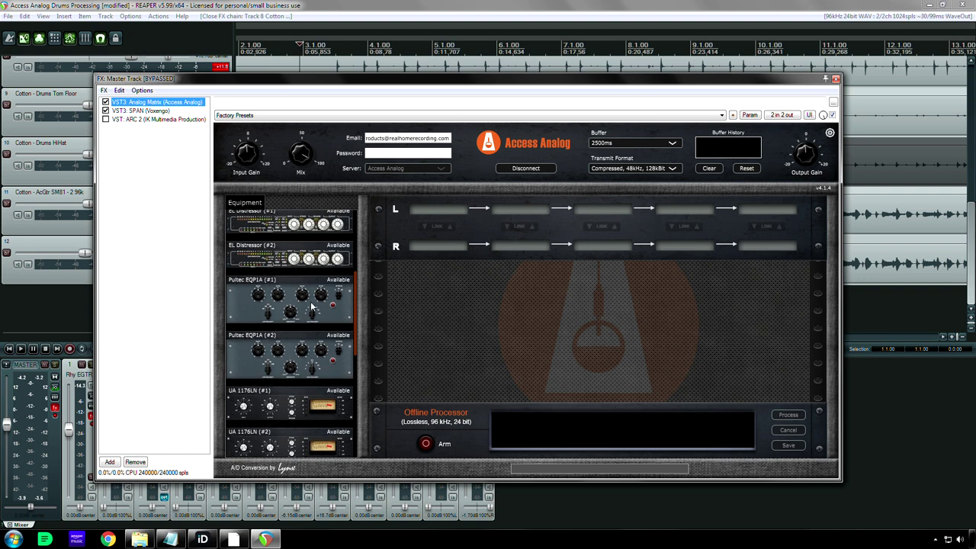
scroll(321, 330, down, 3)
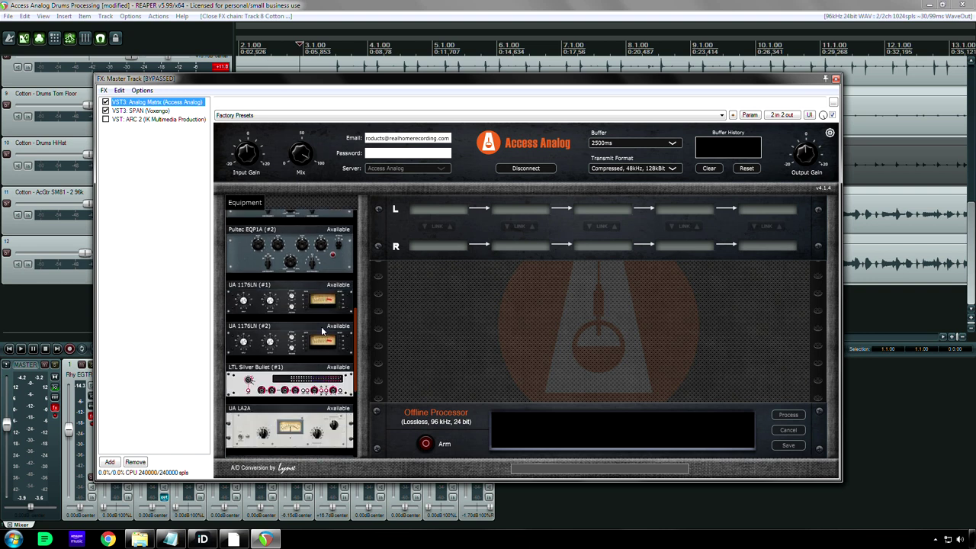
scroll(321, 330, down, 3)
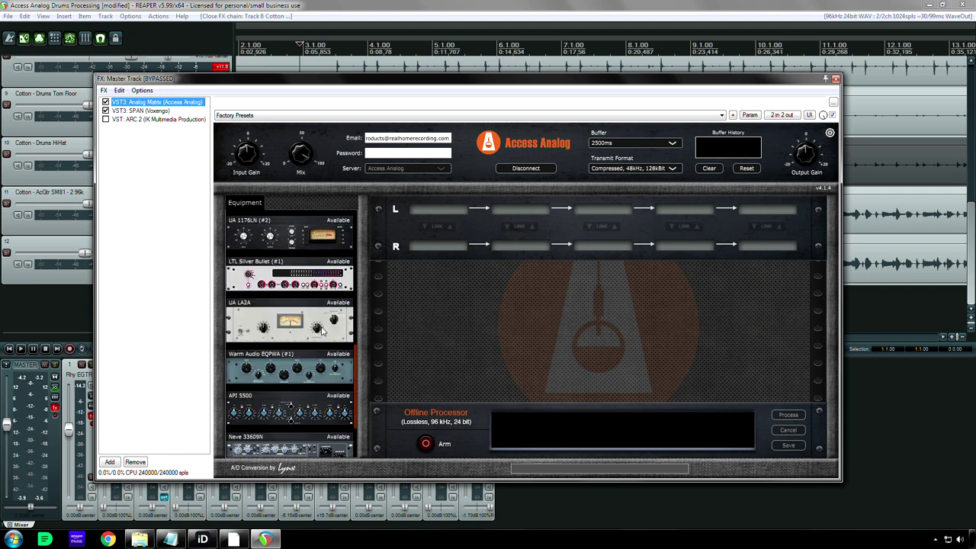
scroll(321, 330, up, 2)
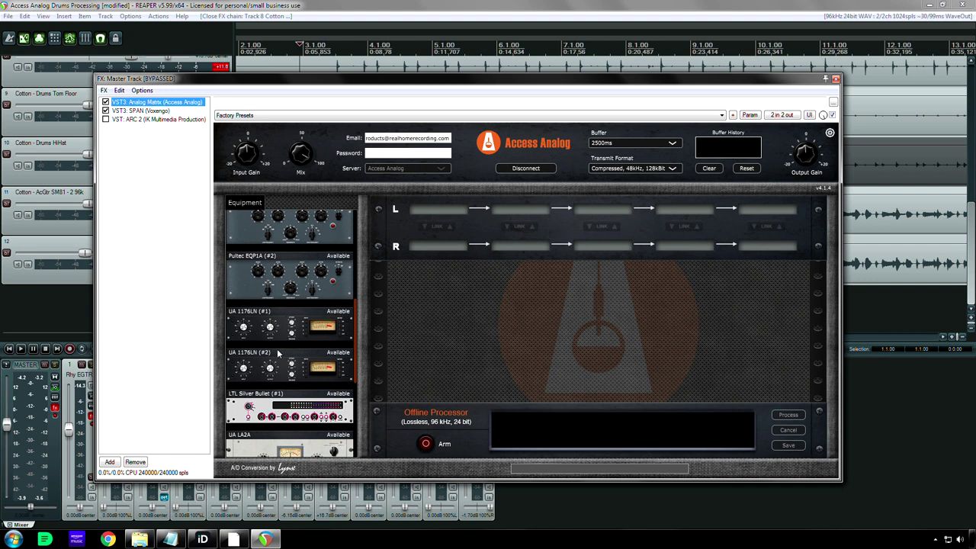
scroll(278, 353, down, 2)
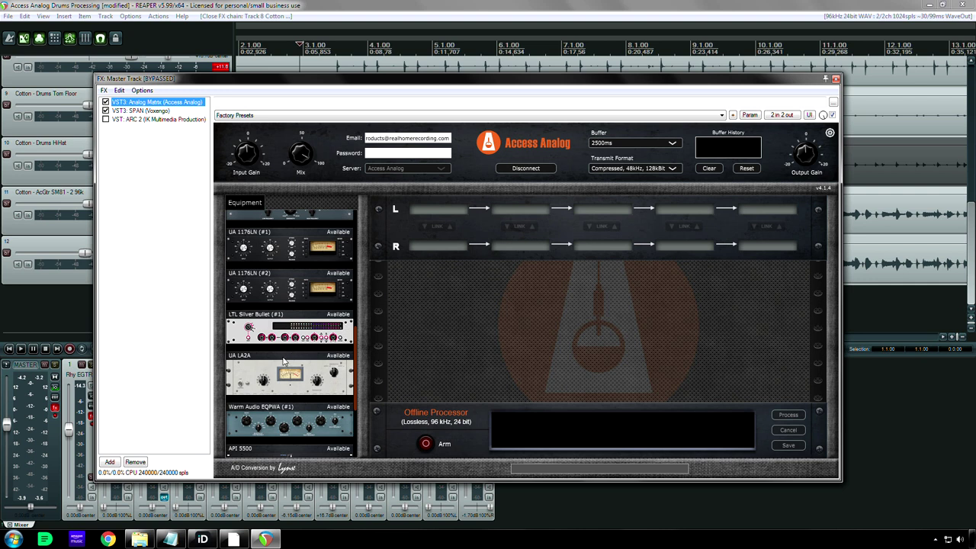
Step: Close and reopen the master track's effects chain
click(836, 80)
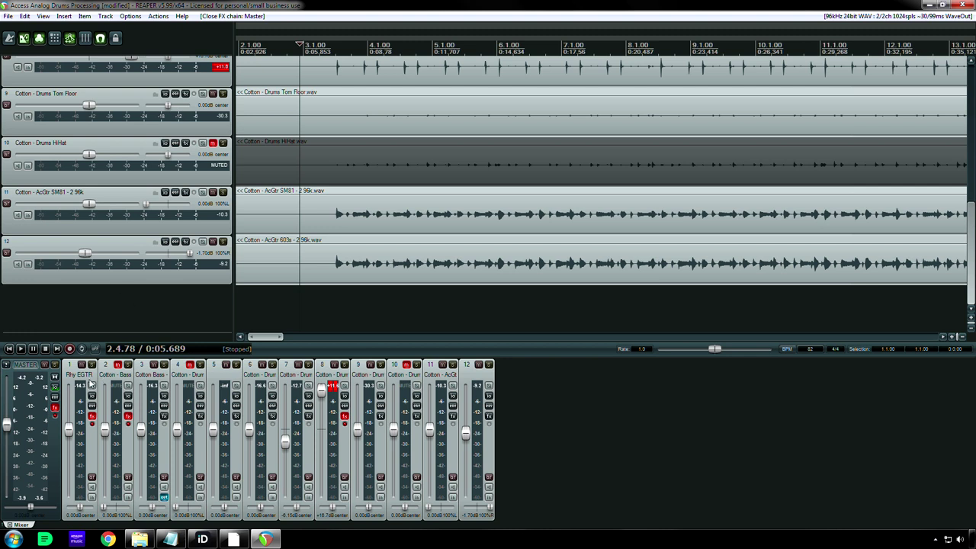
click(55, 410)
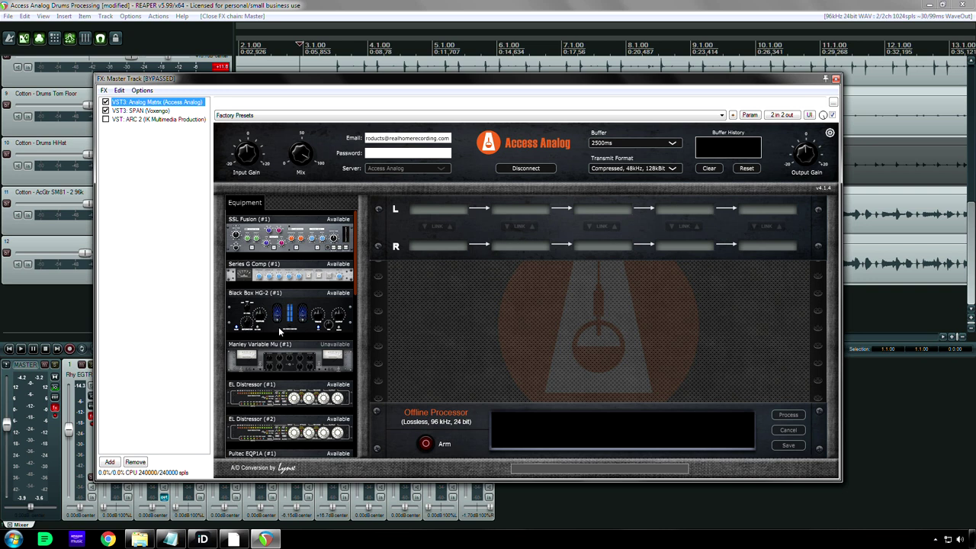
scroll(278, 326, down, 6)
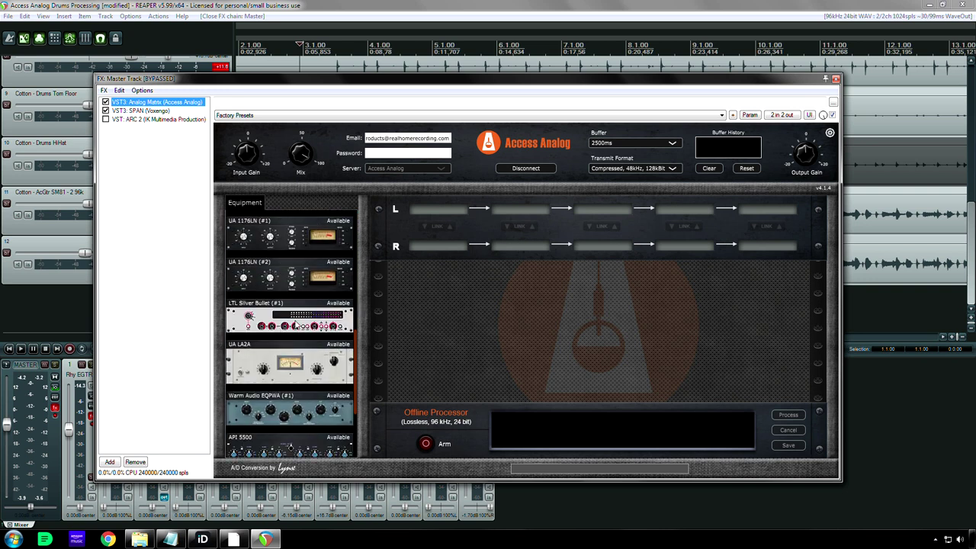
scroll(292, 326, up, 2)
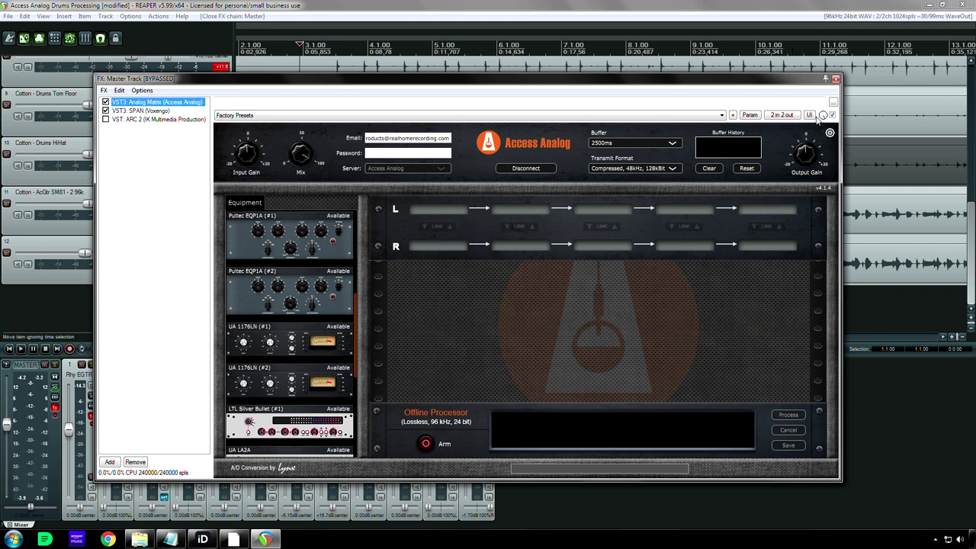
Step: Check the plug-in's 2 in 2 out pin routing, then close the Master FX window
click(785, 116)
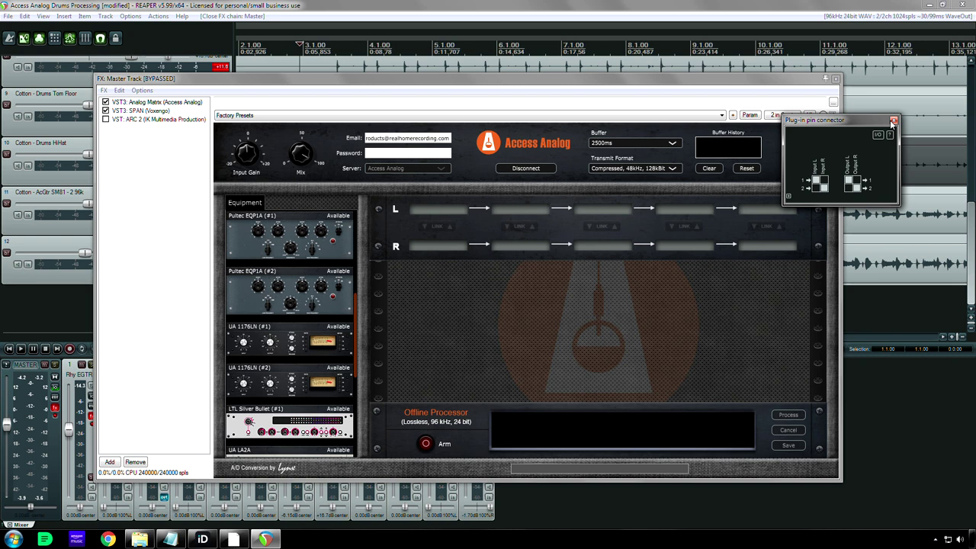
click(893, 120)
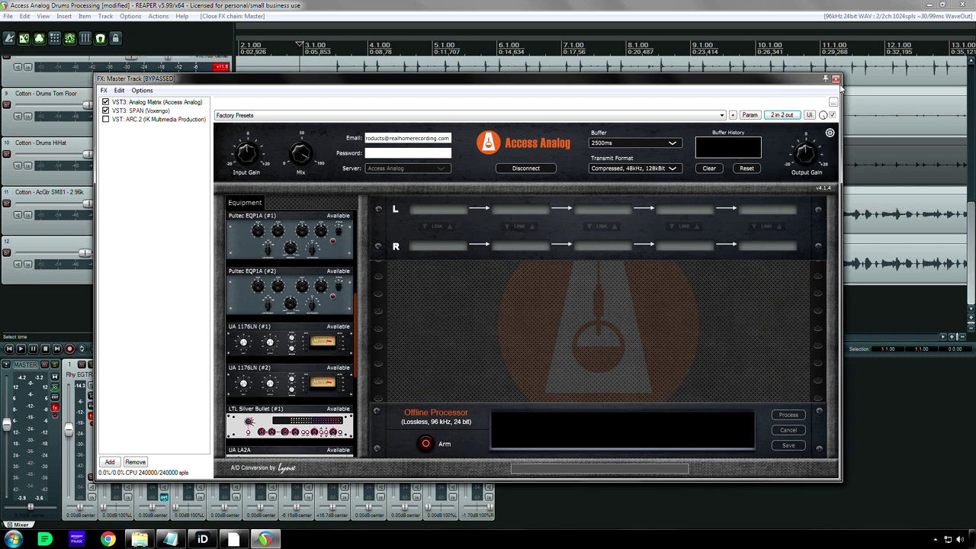
click(836, 79)
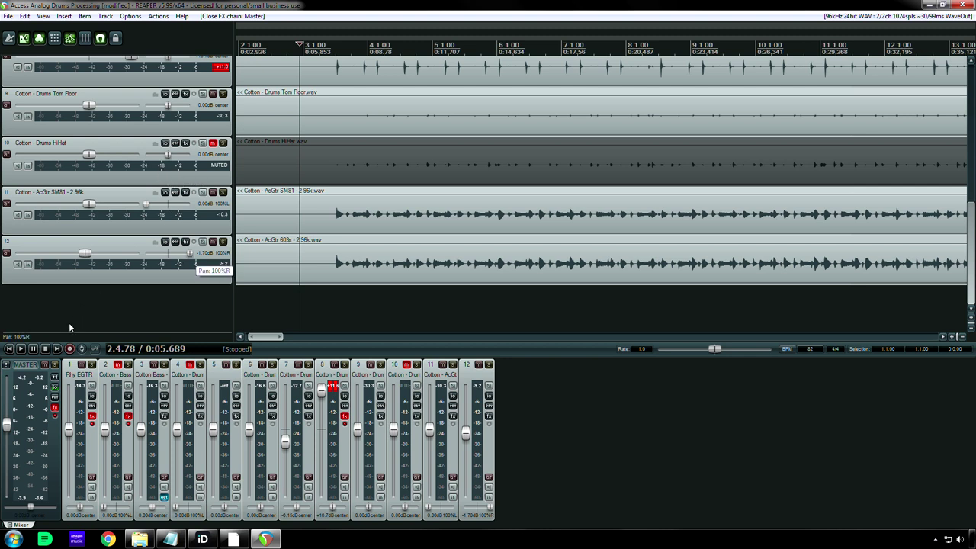
Step: Toggle the Master strip's mono button to sum the output to L+R
click(55, 379)
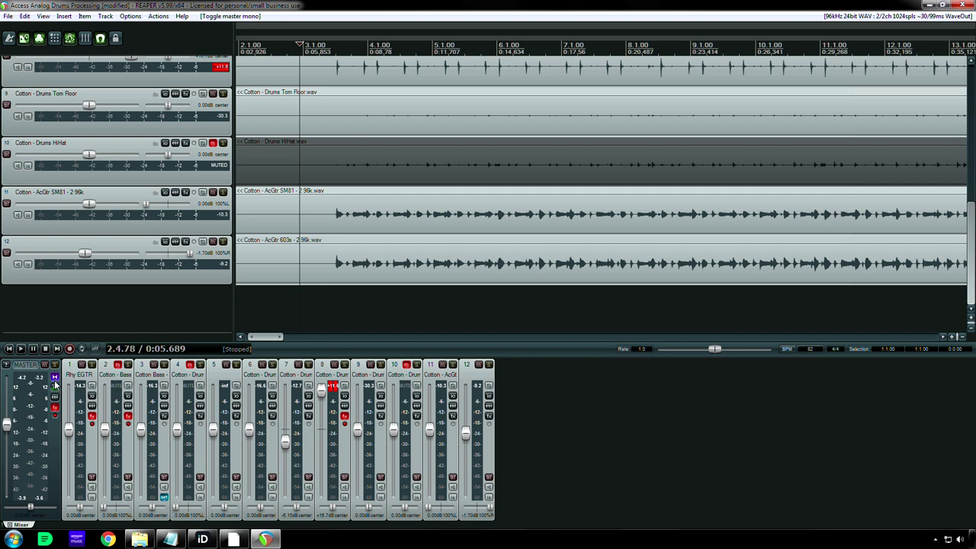